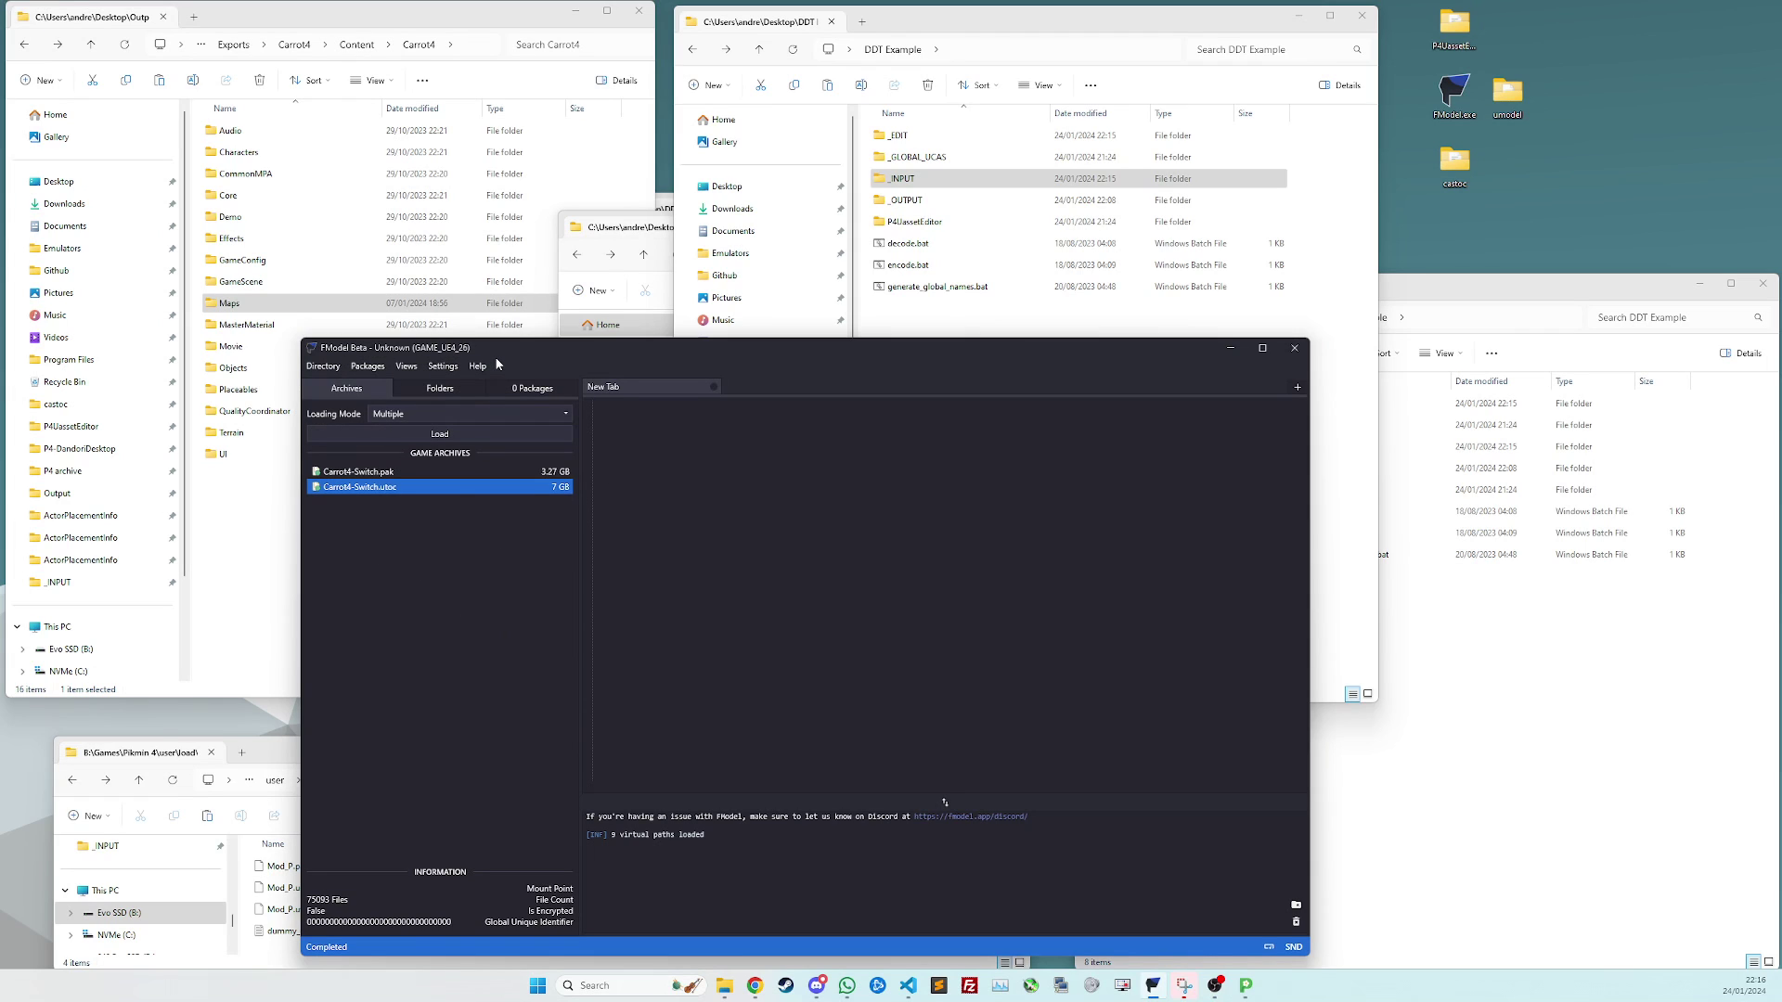
Load the Carrot4-Switch.utoc archive in FModel and expand Carrot4 > Content > Carrot4
drag(497, 364, 490, 362)
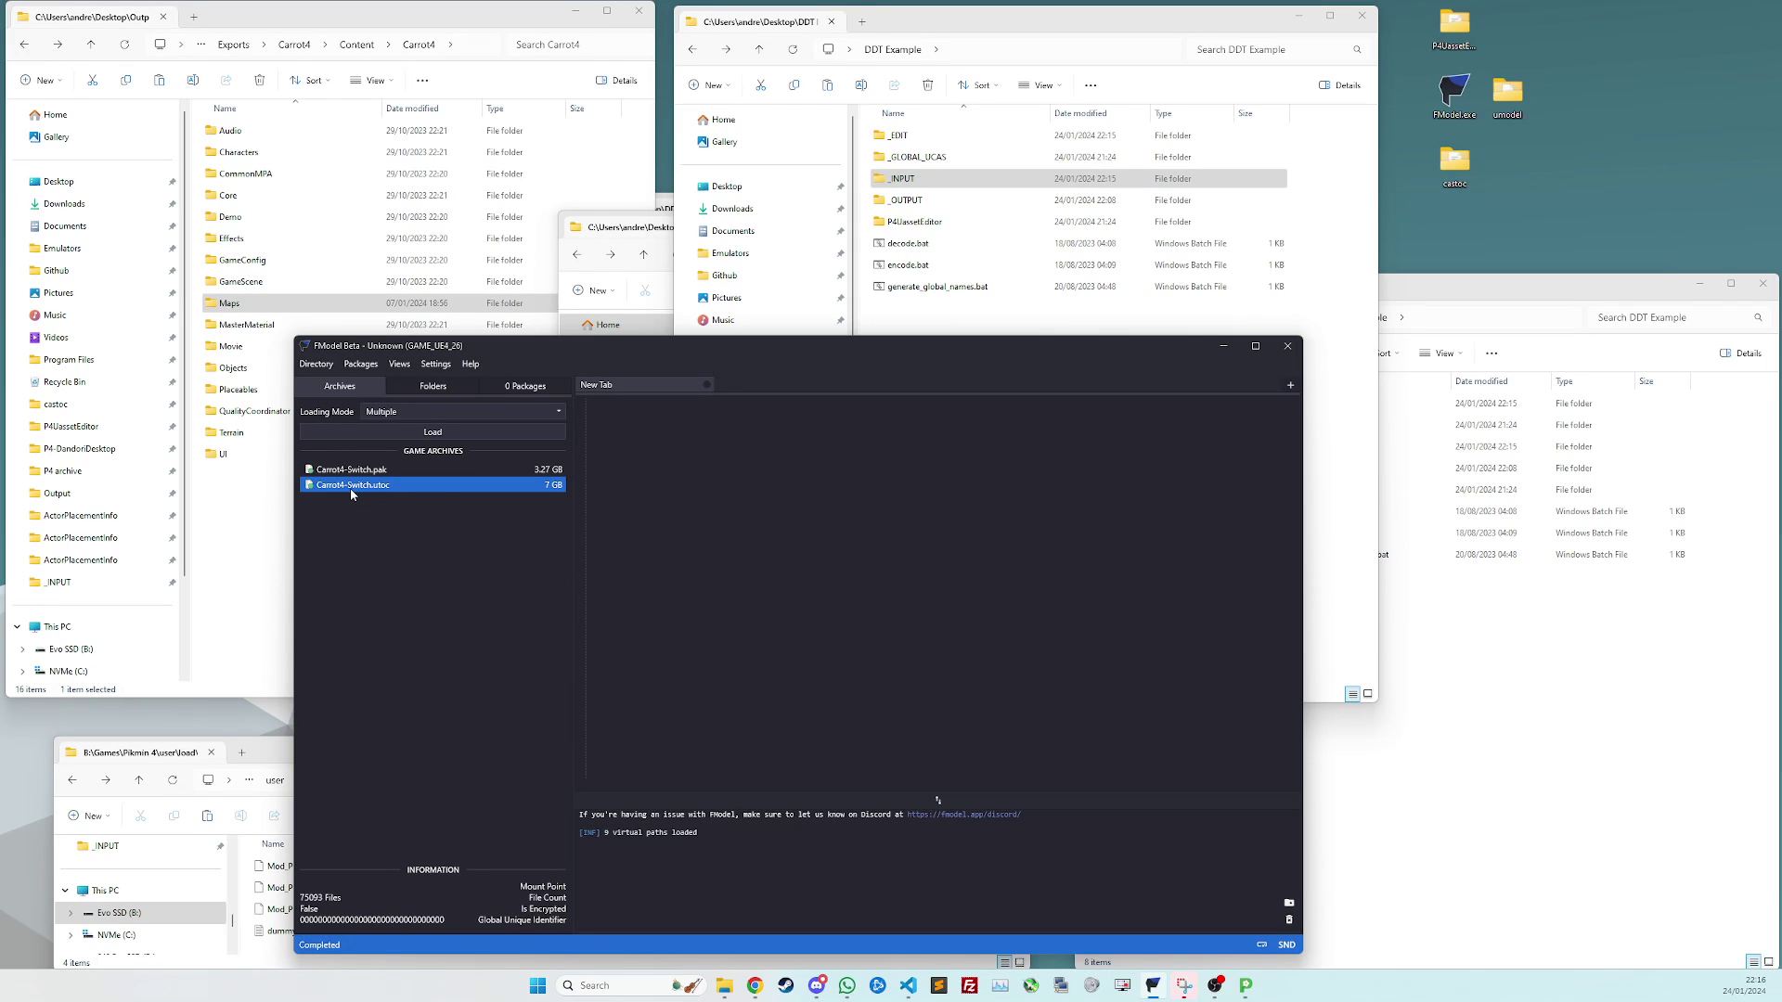
double_click(397, 487)
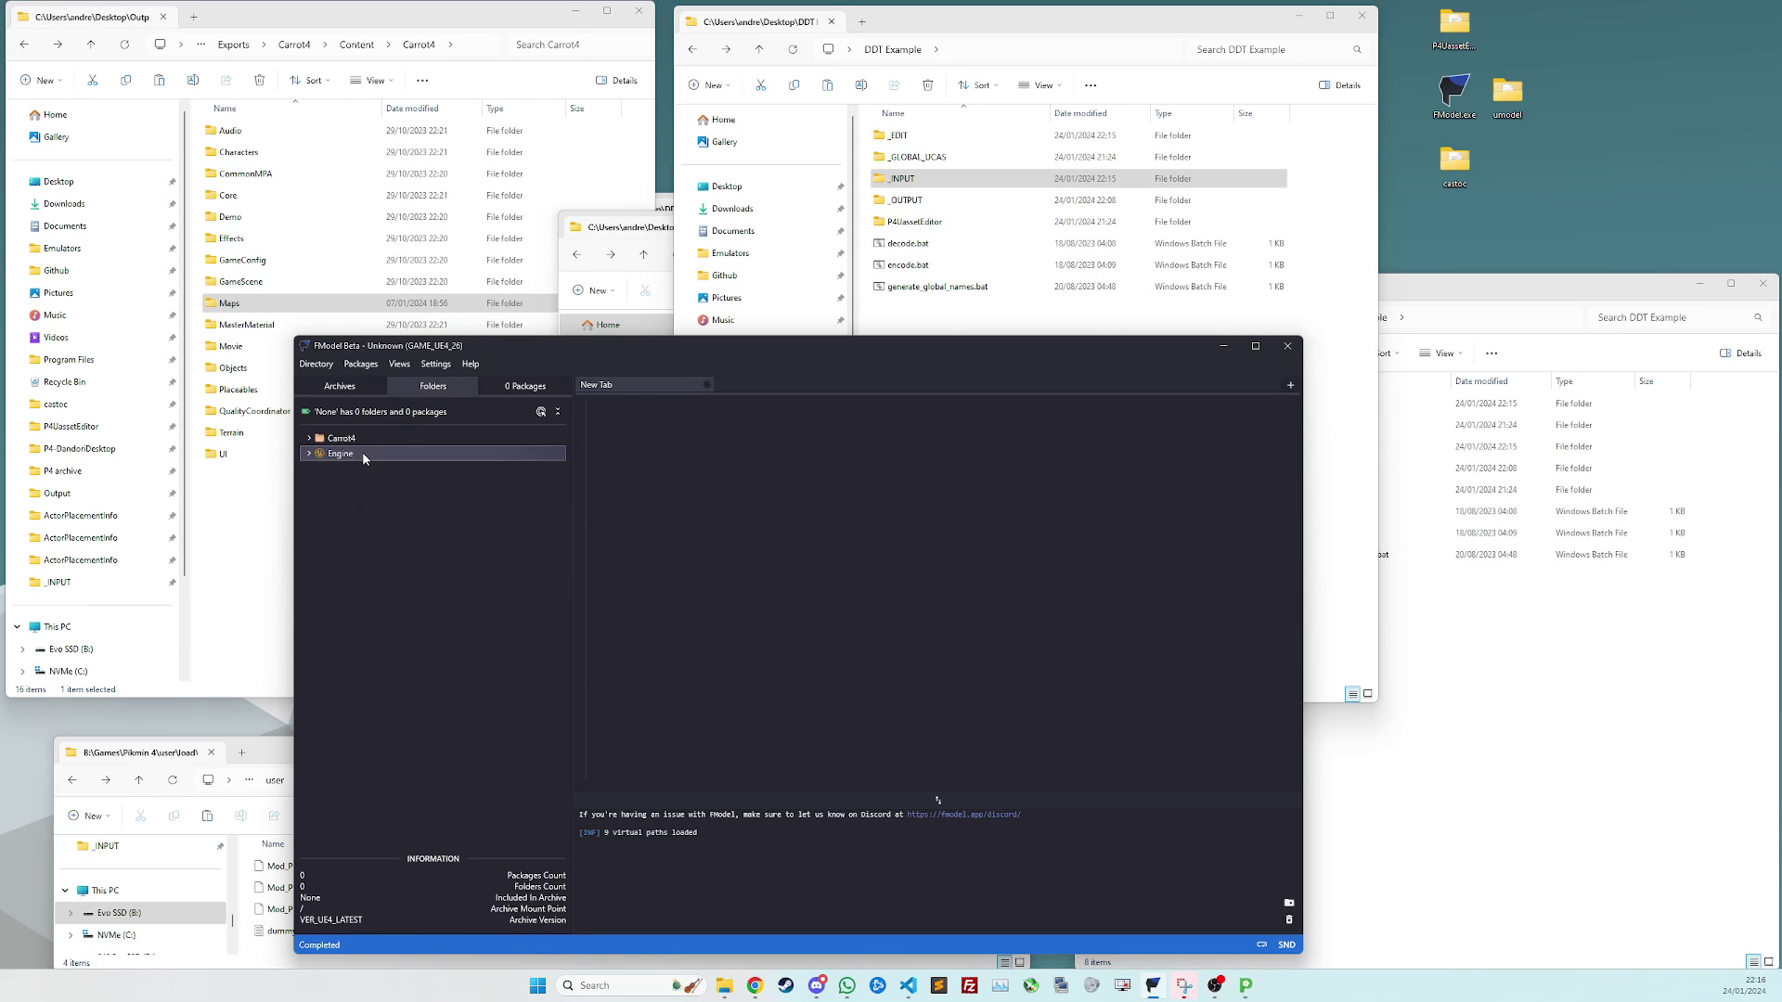
click(366, 442)
double_click(344, 438)
double_click(360, 453)
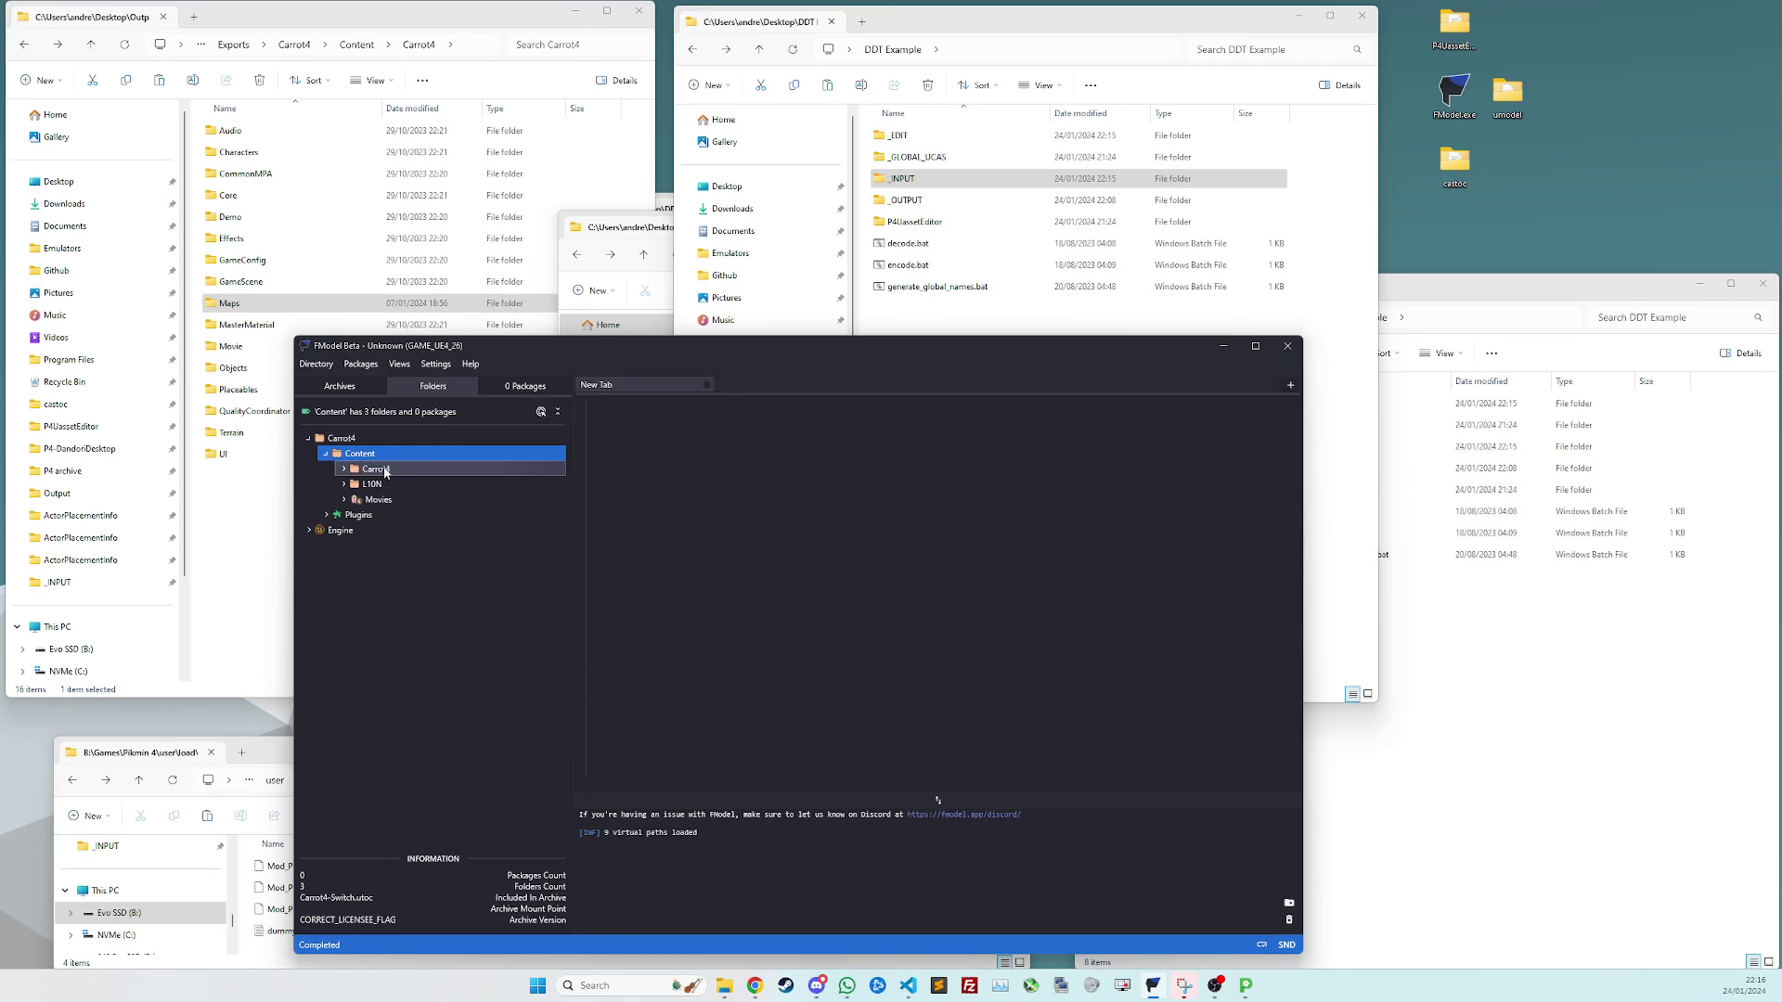
double_click(376, 468)
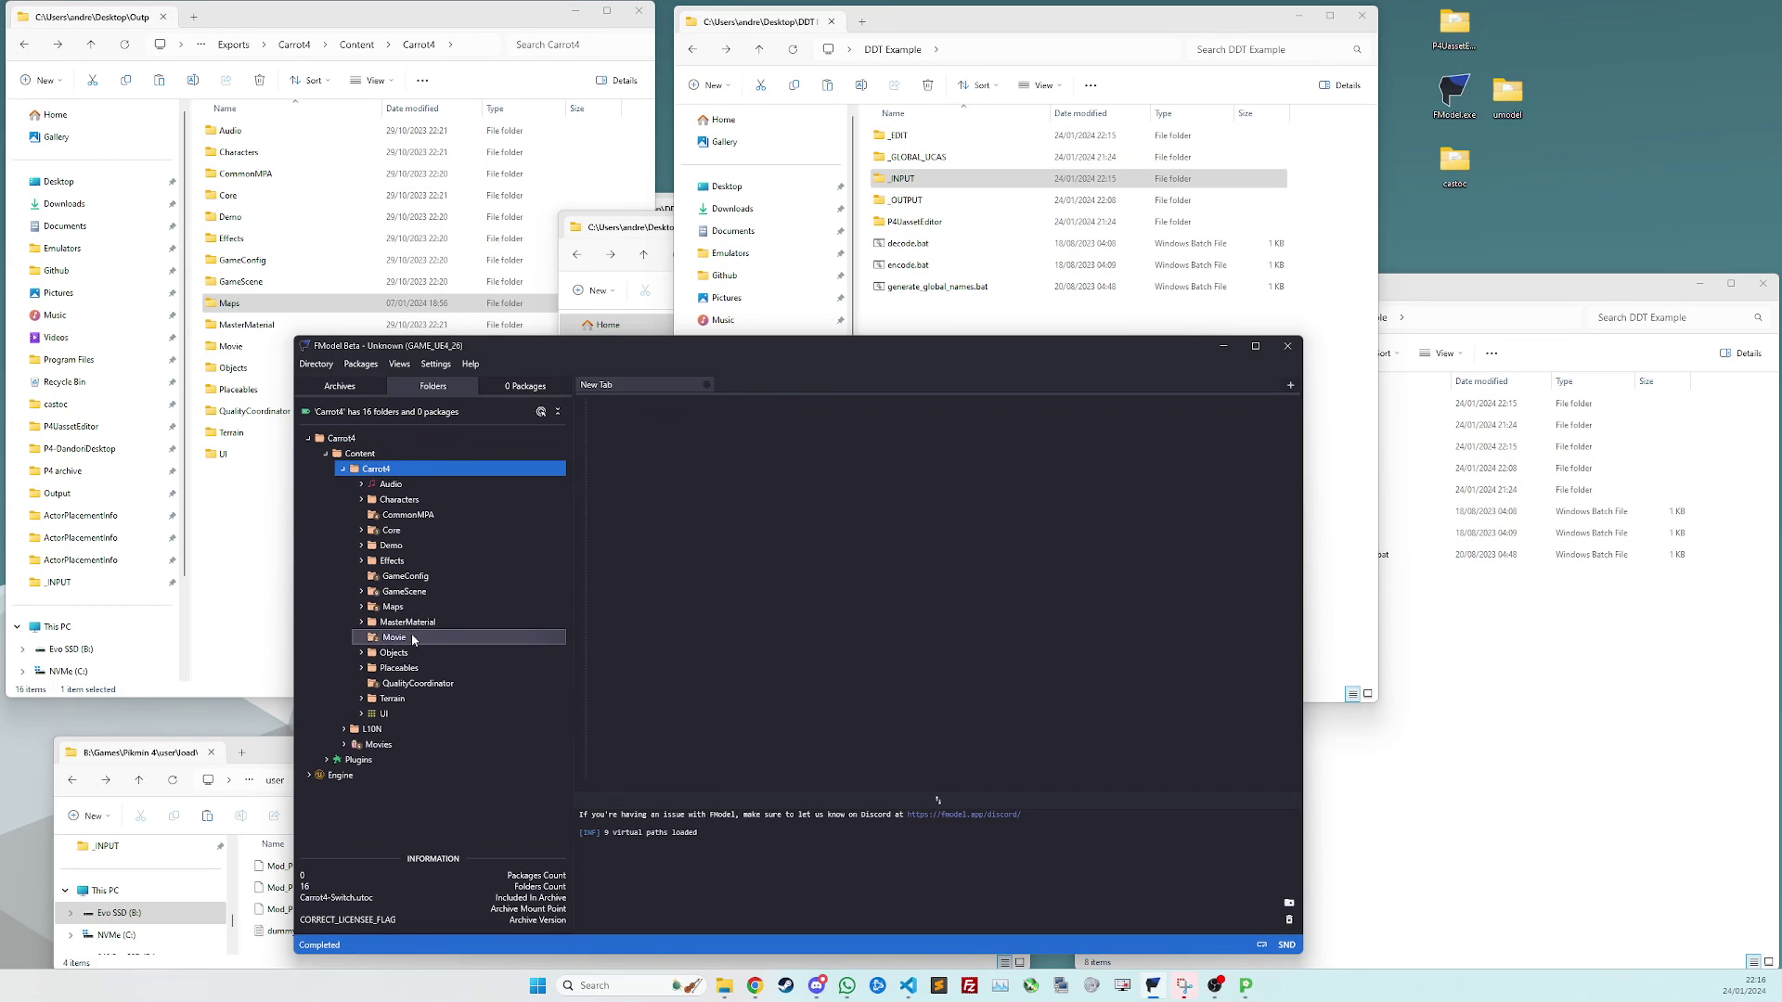
Bring up the Maps folder's export options, then return to the exported Carrot4 folder
click(390, 609)
right_click(424, 609)
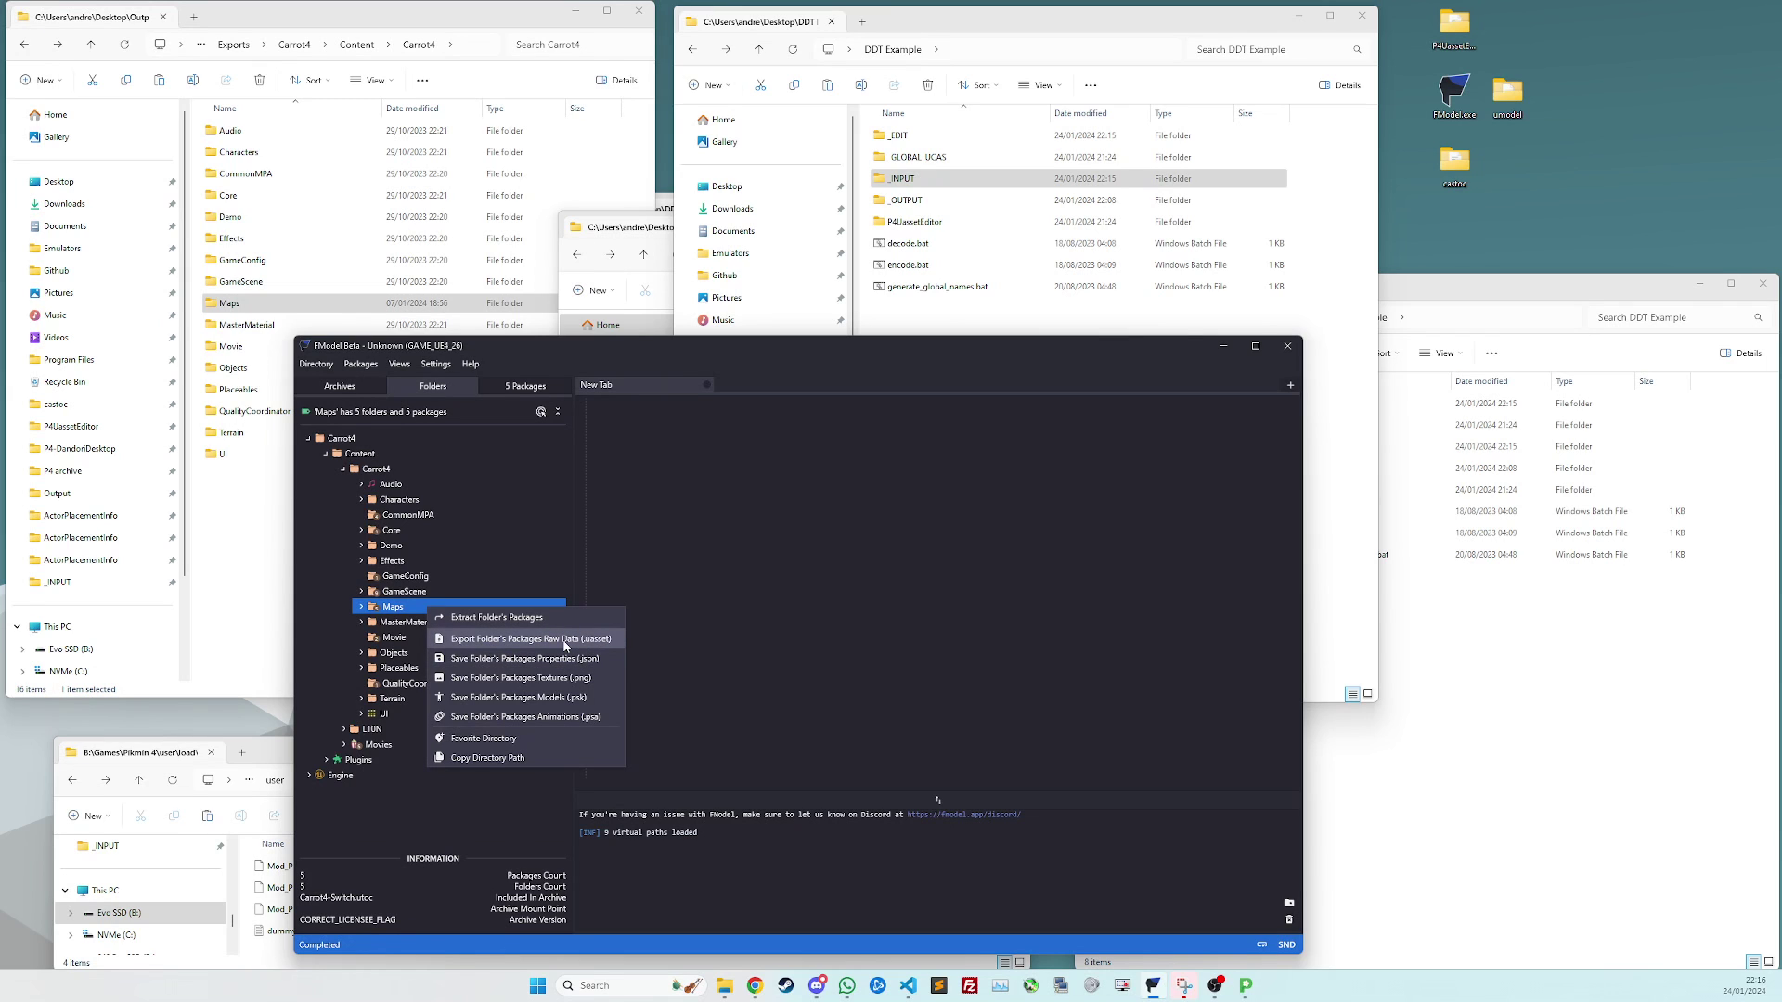
click(241, 509)
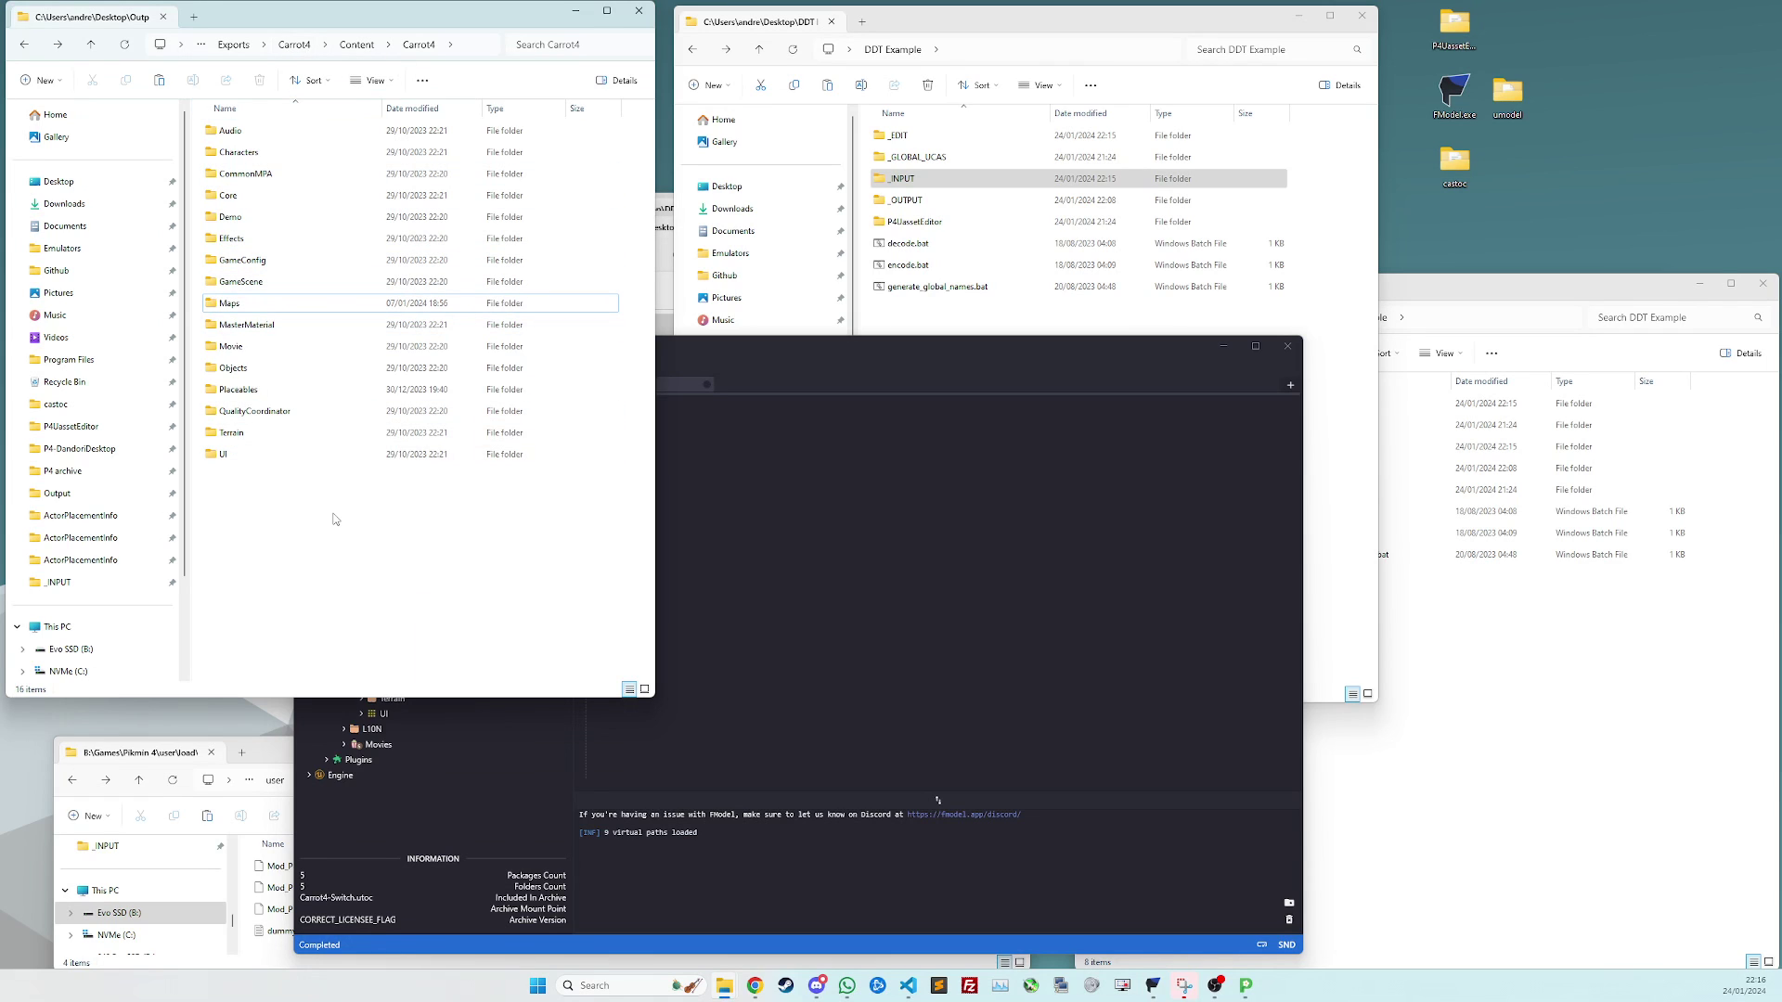
Paste the exported Maps folder into the DDT Example _INPUT folder
click(267, 302)
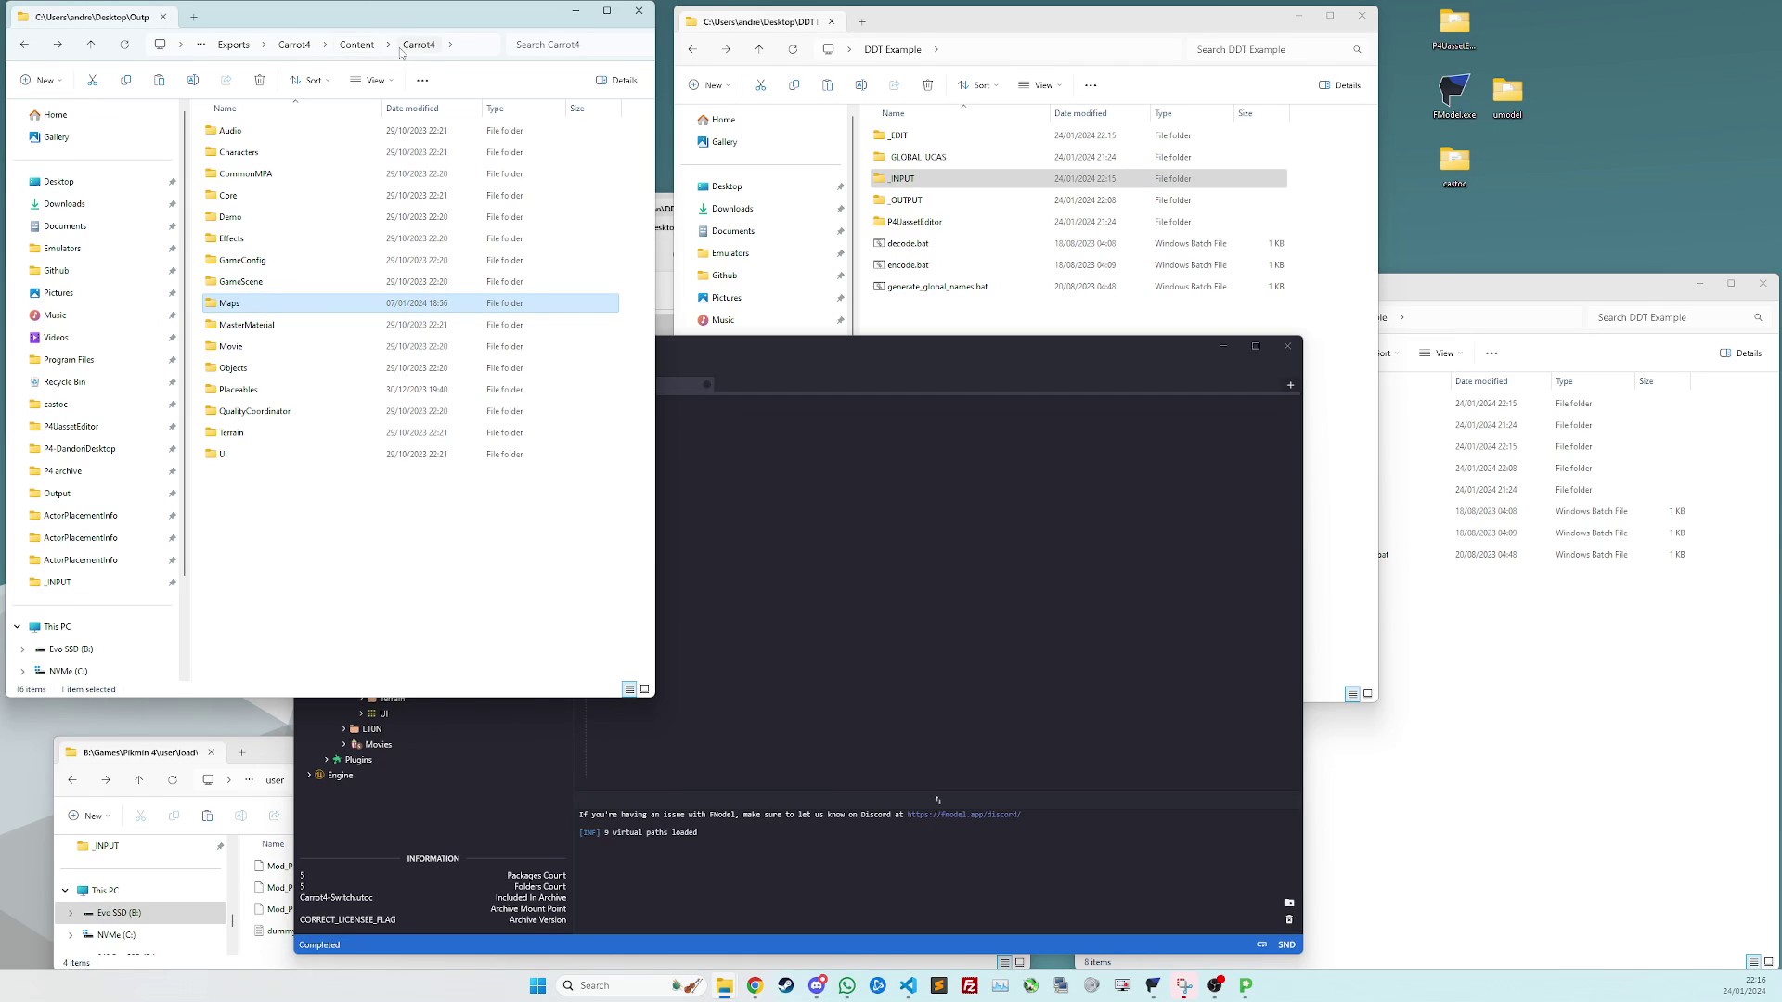
click(1025, 326)
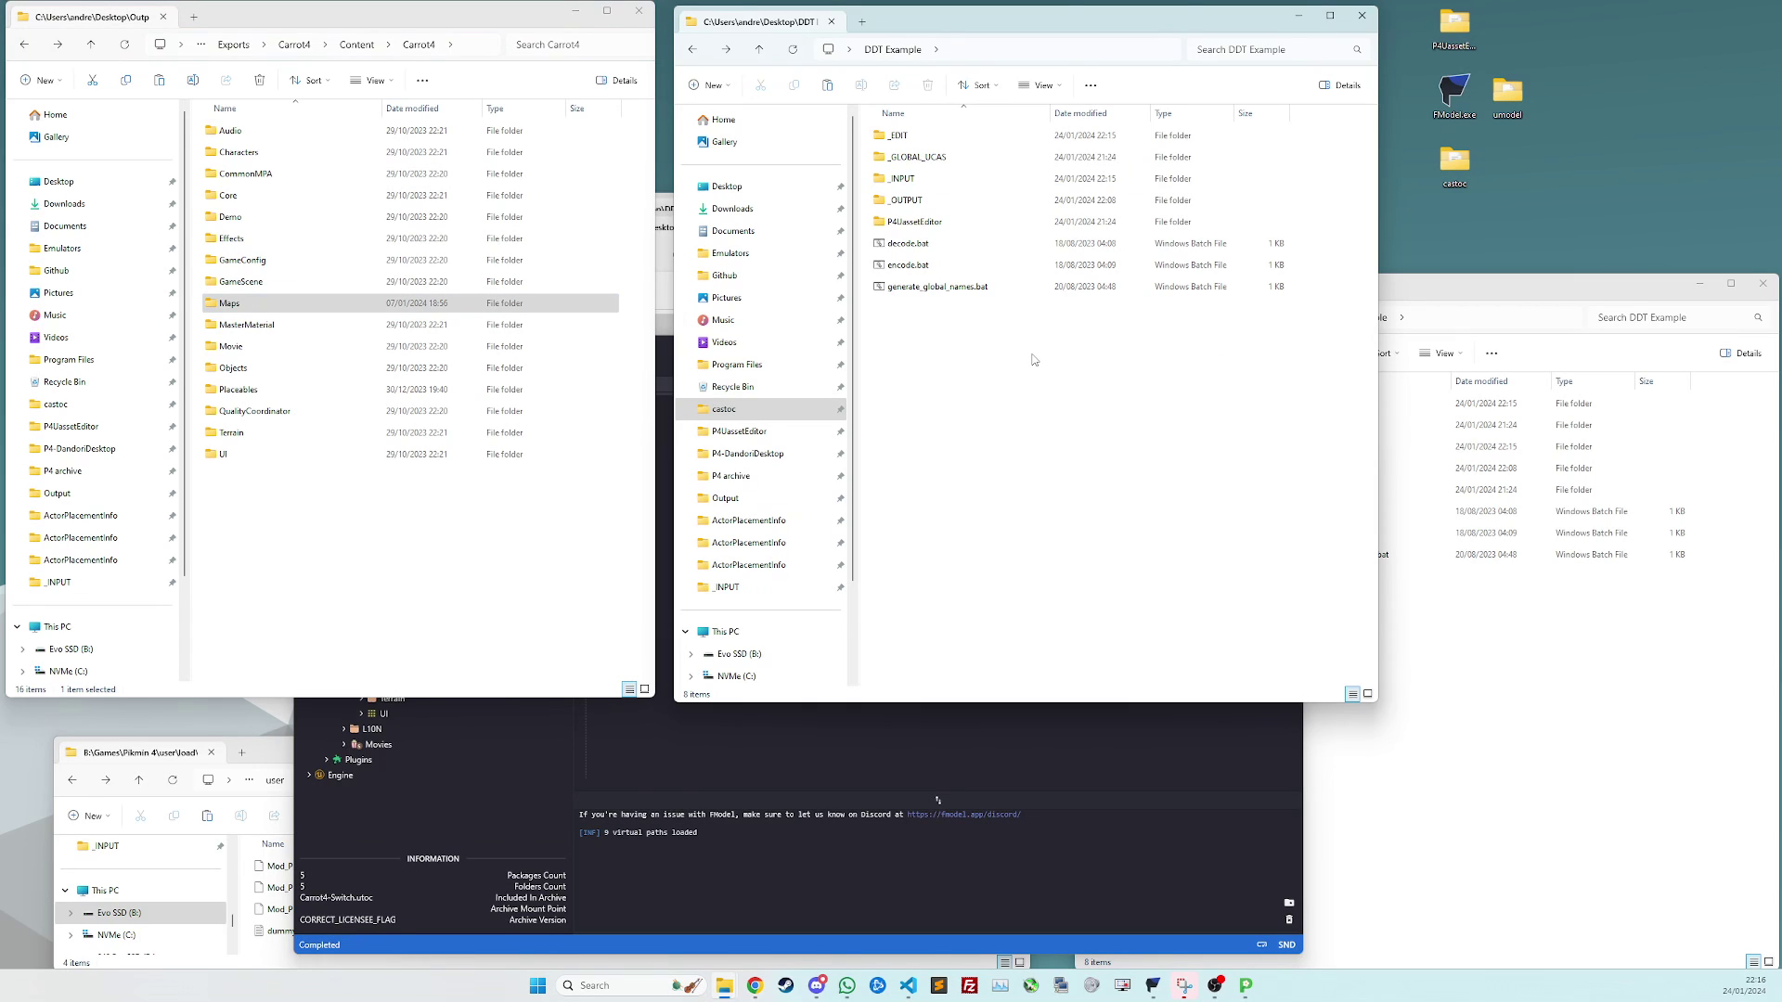
drag(915, 351, 995, 119)
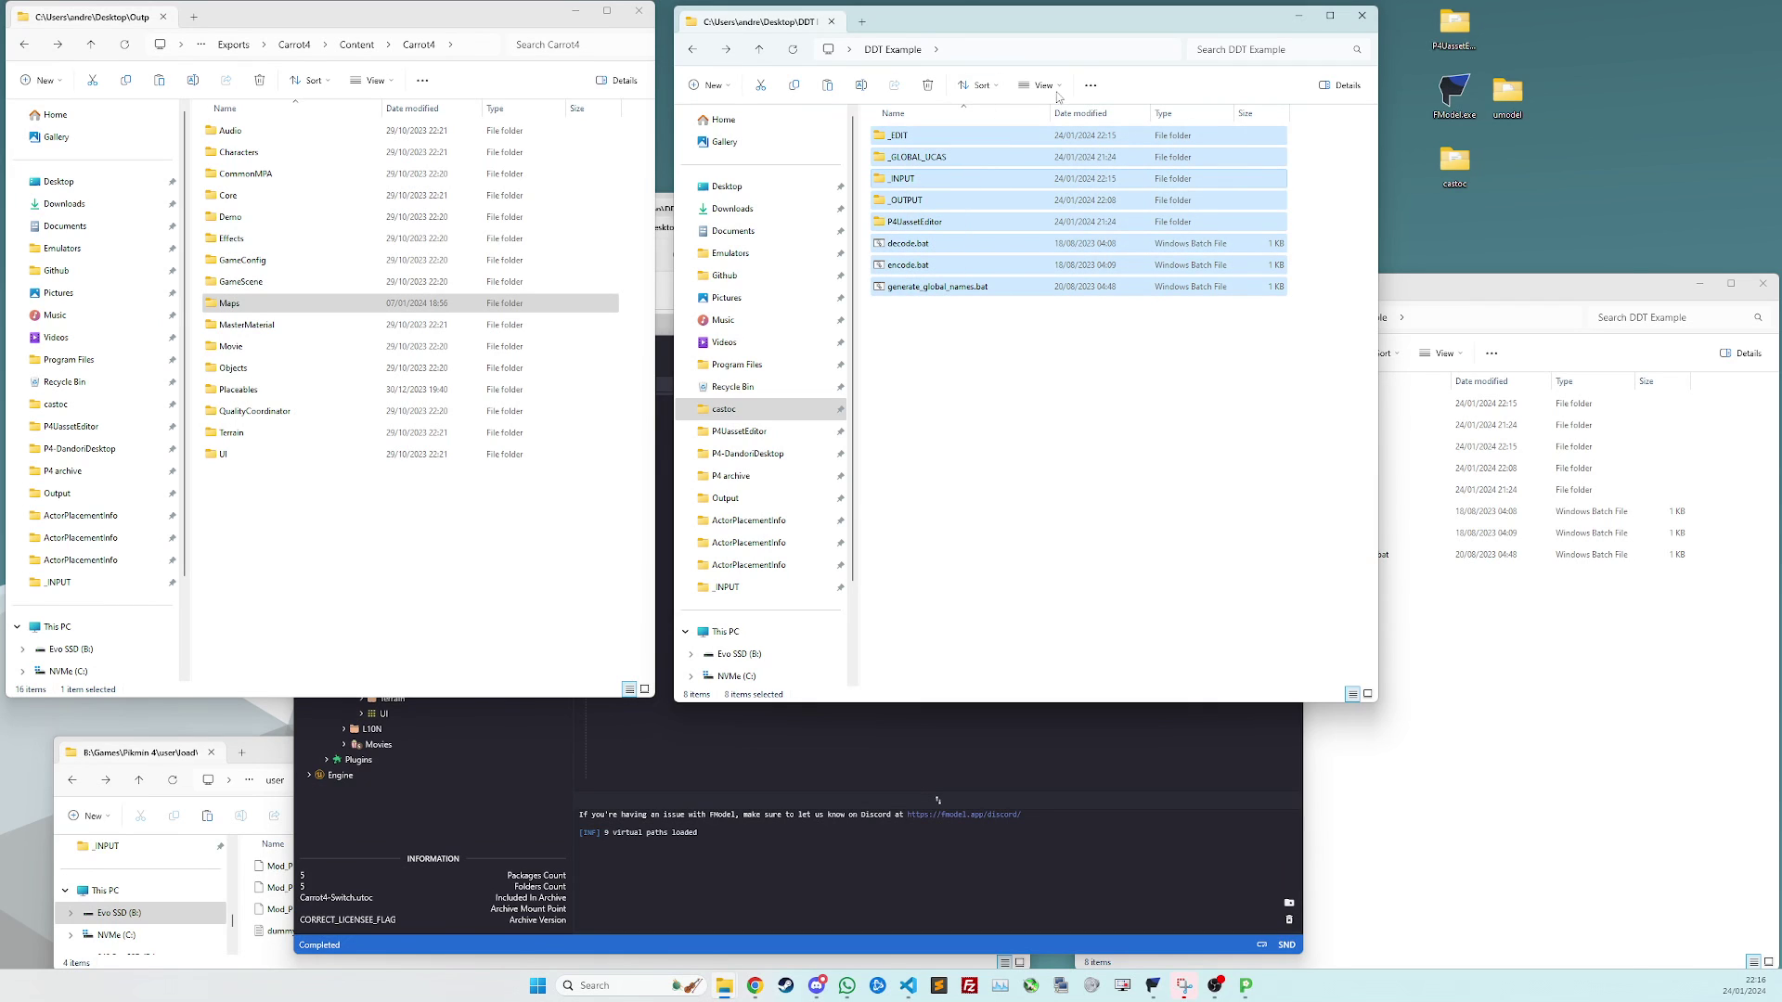
click(1030, 364)
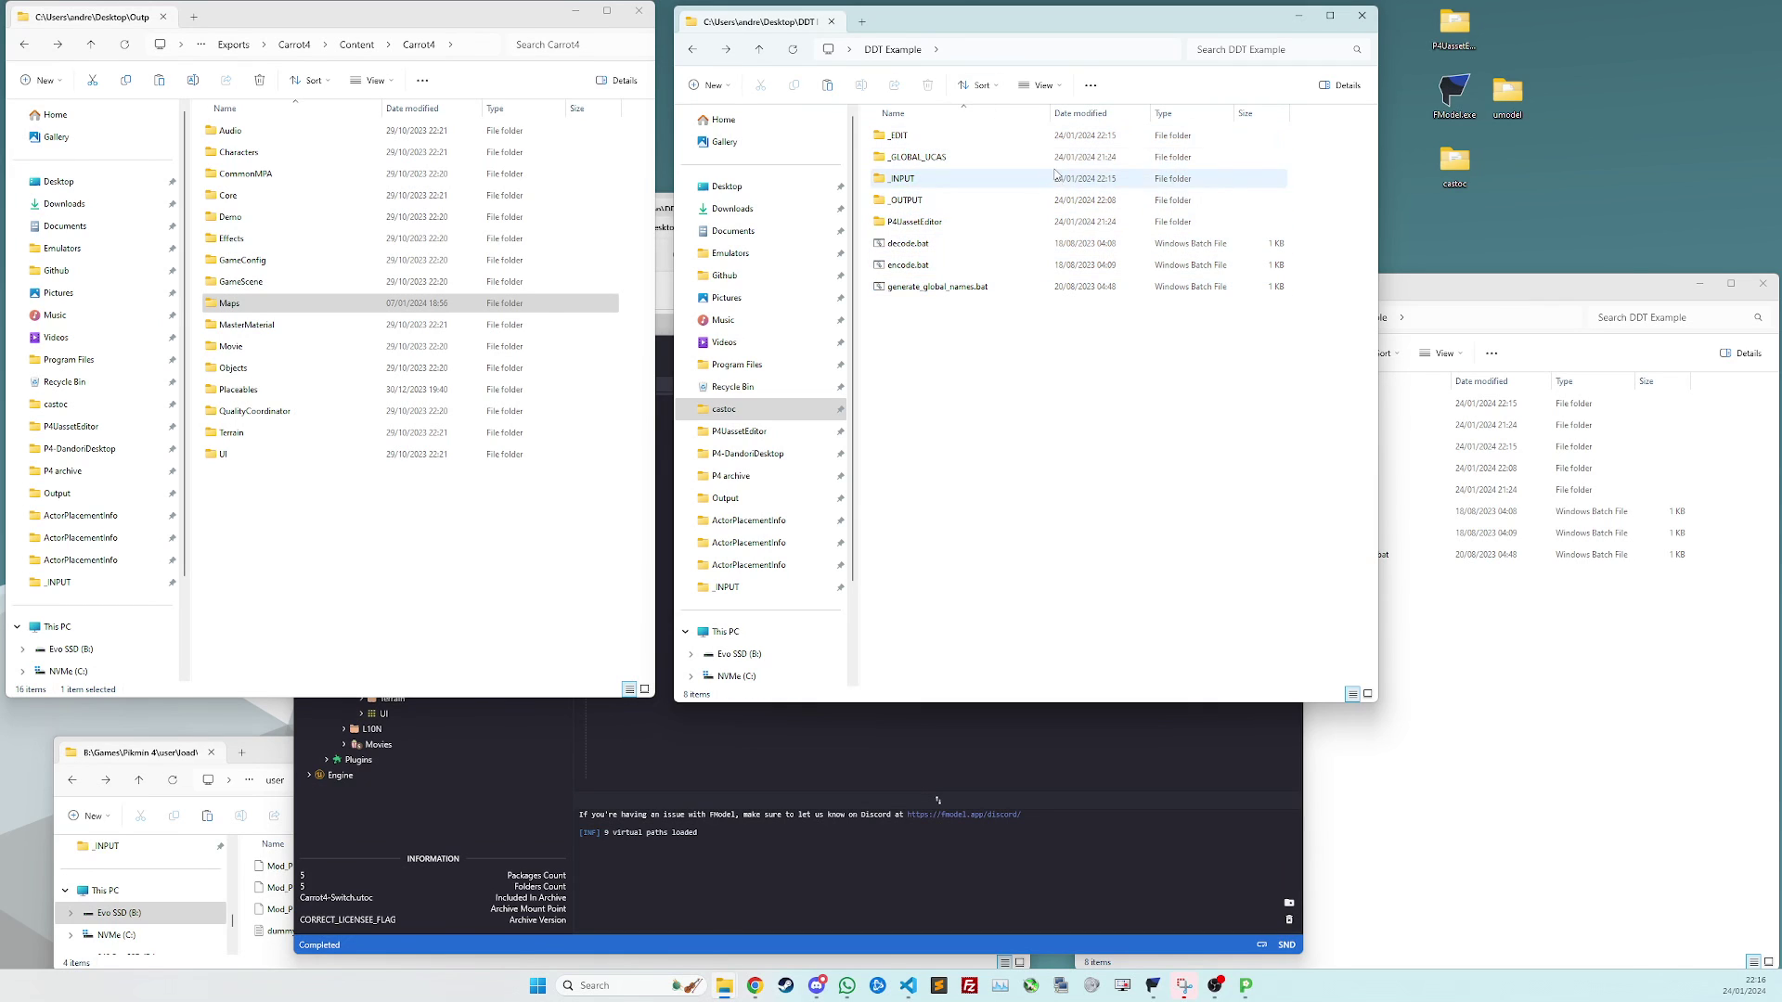
click(249, 390)
click(251, 305)
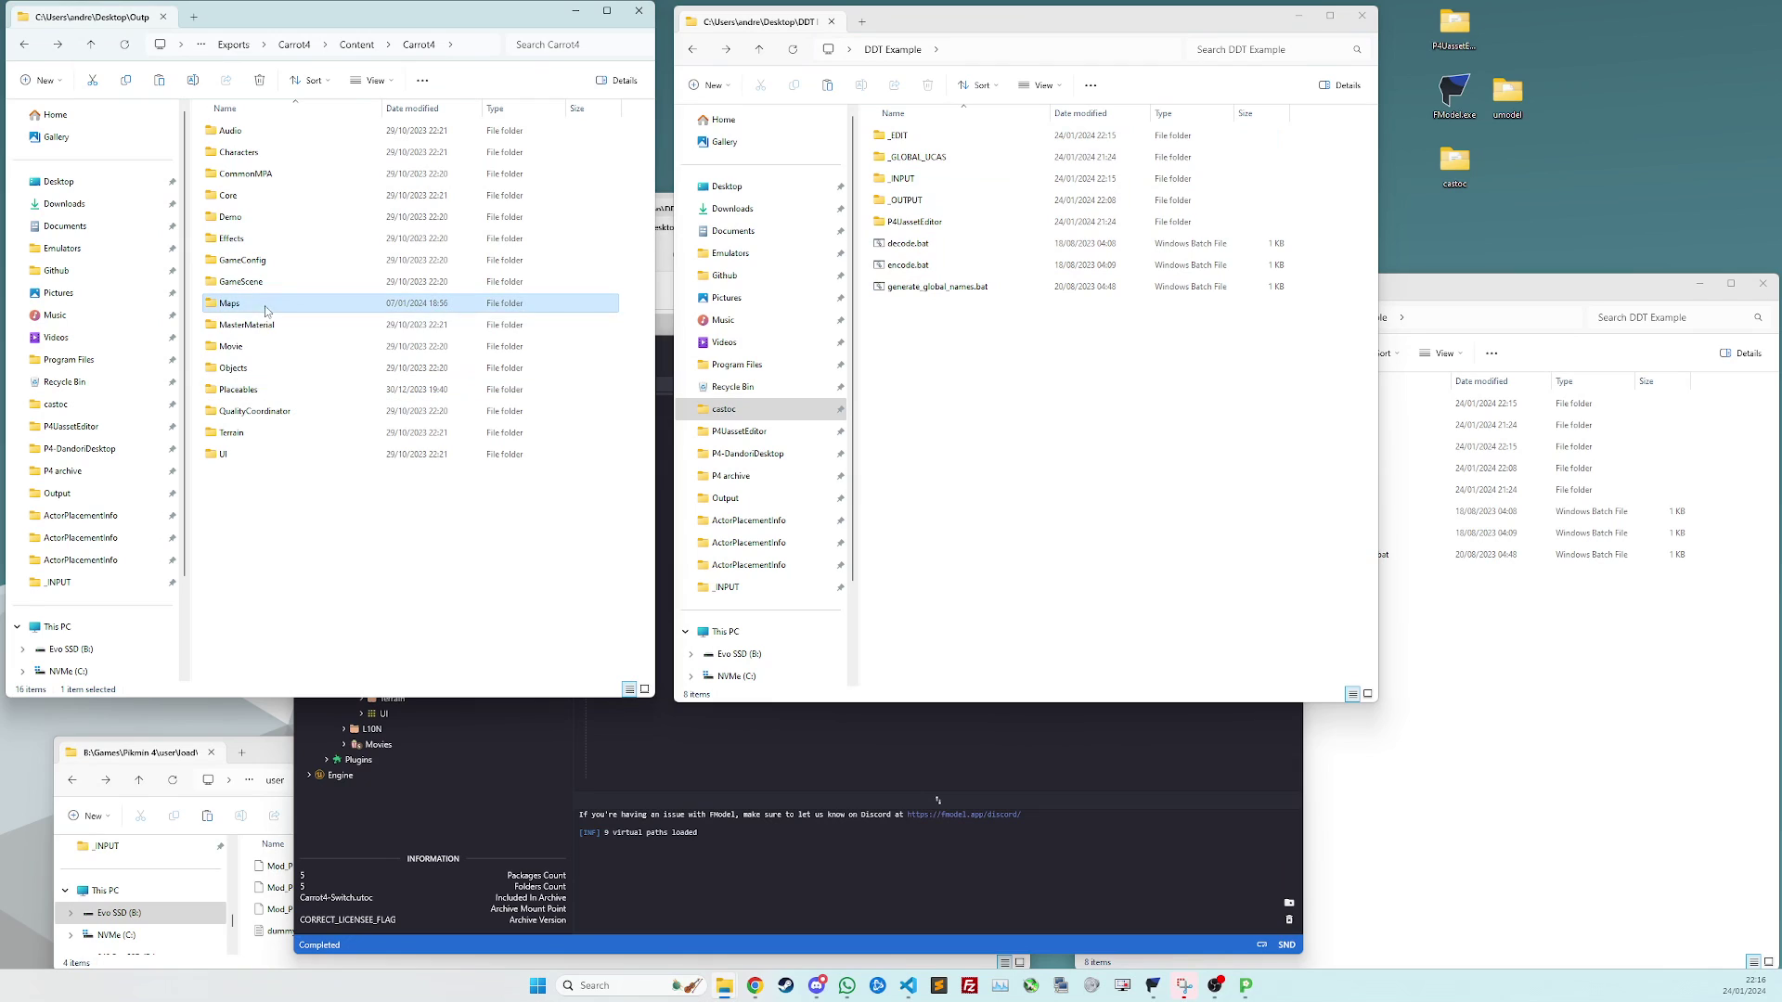
double_click(928, 181)
key(ctrl+v)
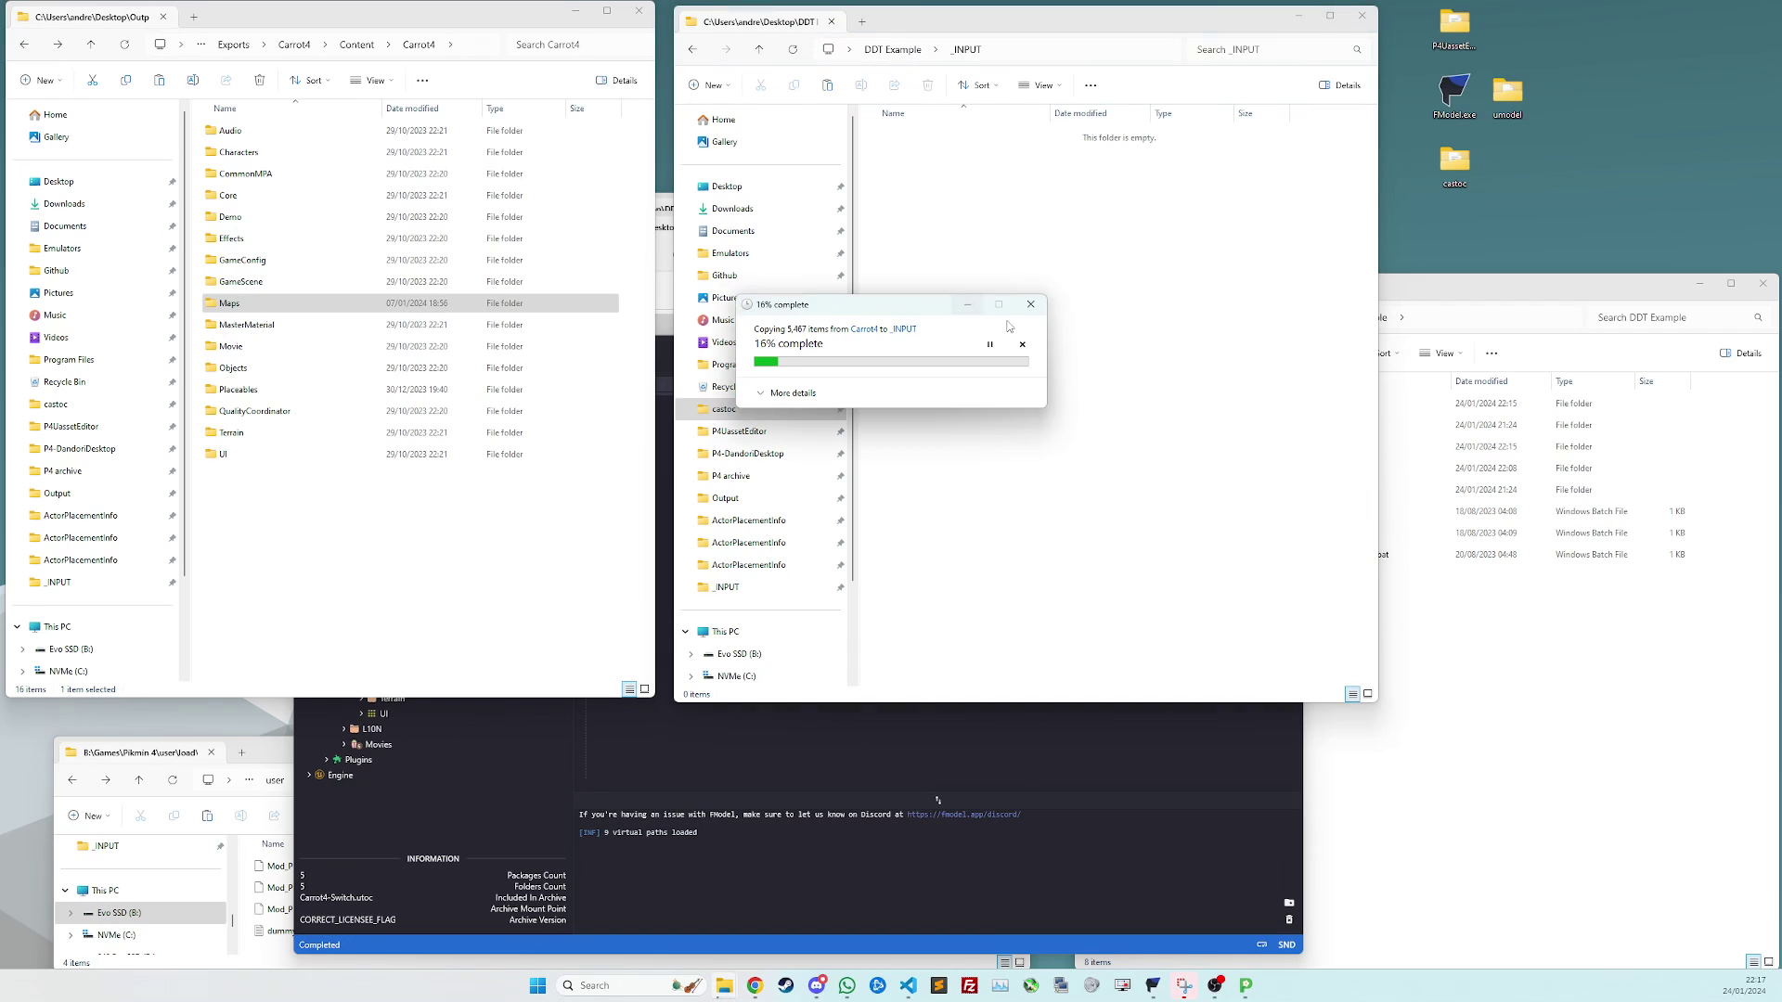
drag(897, 310, 417, 249)
Run decode.bat from the DDT Example folder to decode the copied maps
click(848, 431)
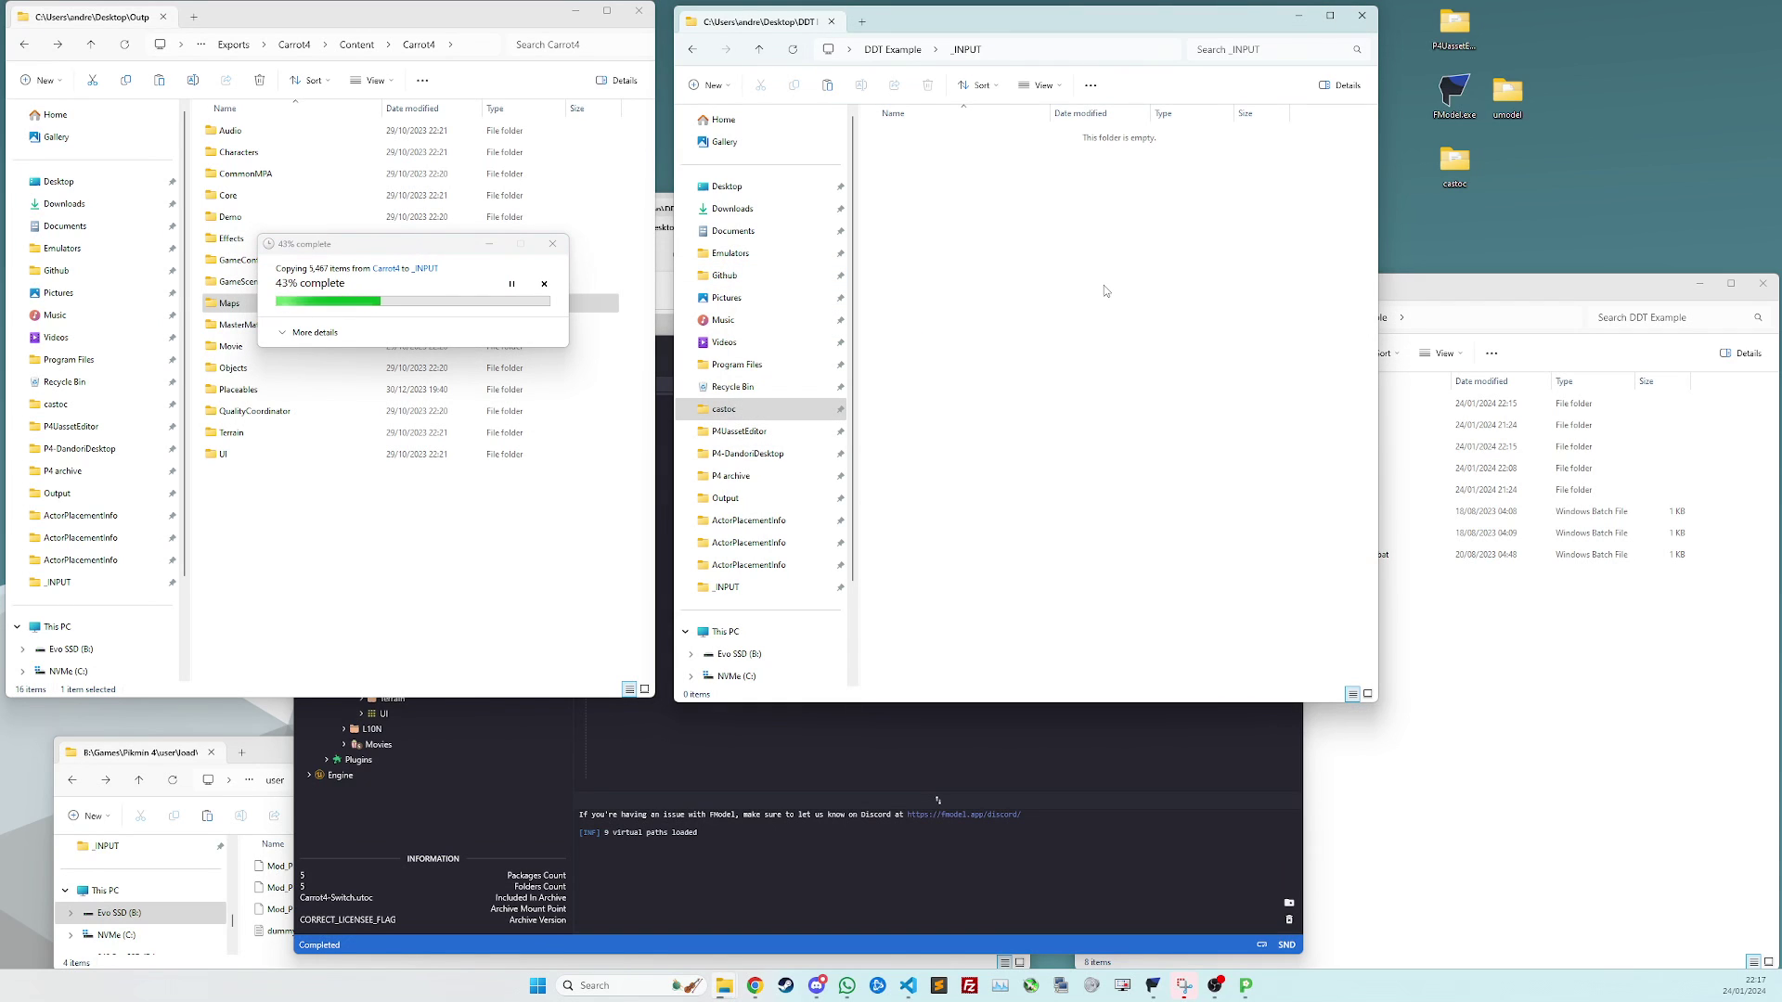
key(alt+Up)
click(976, 418)
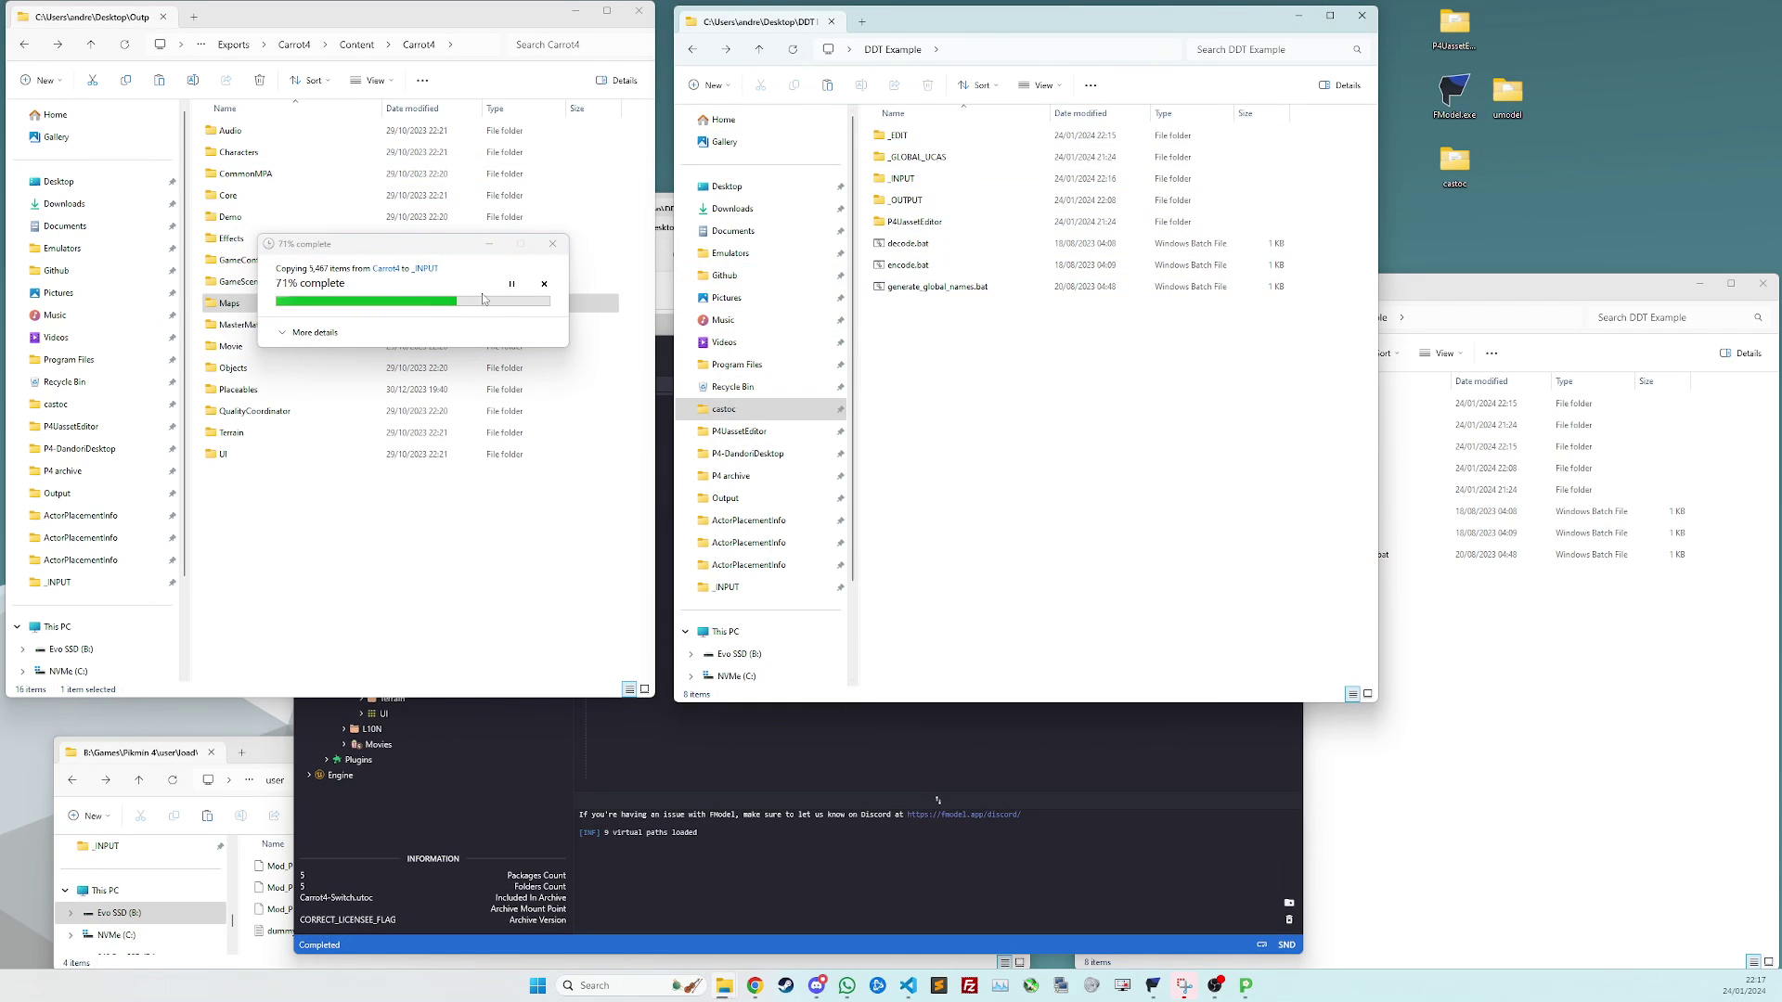
click(951, 245)
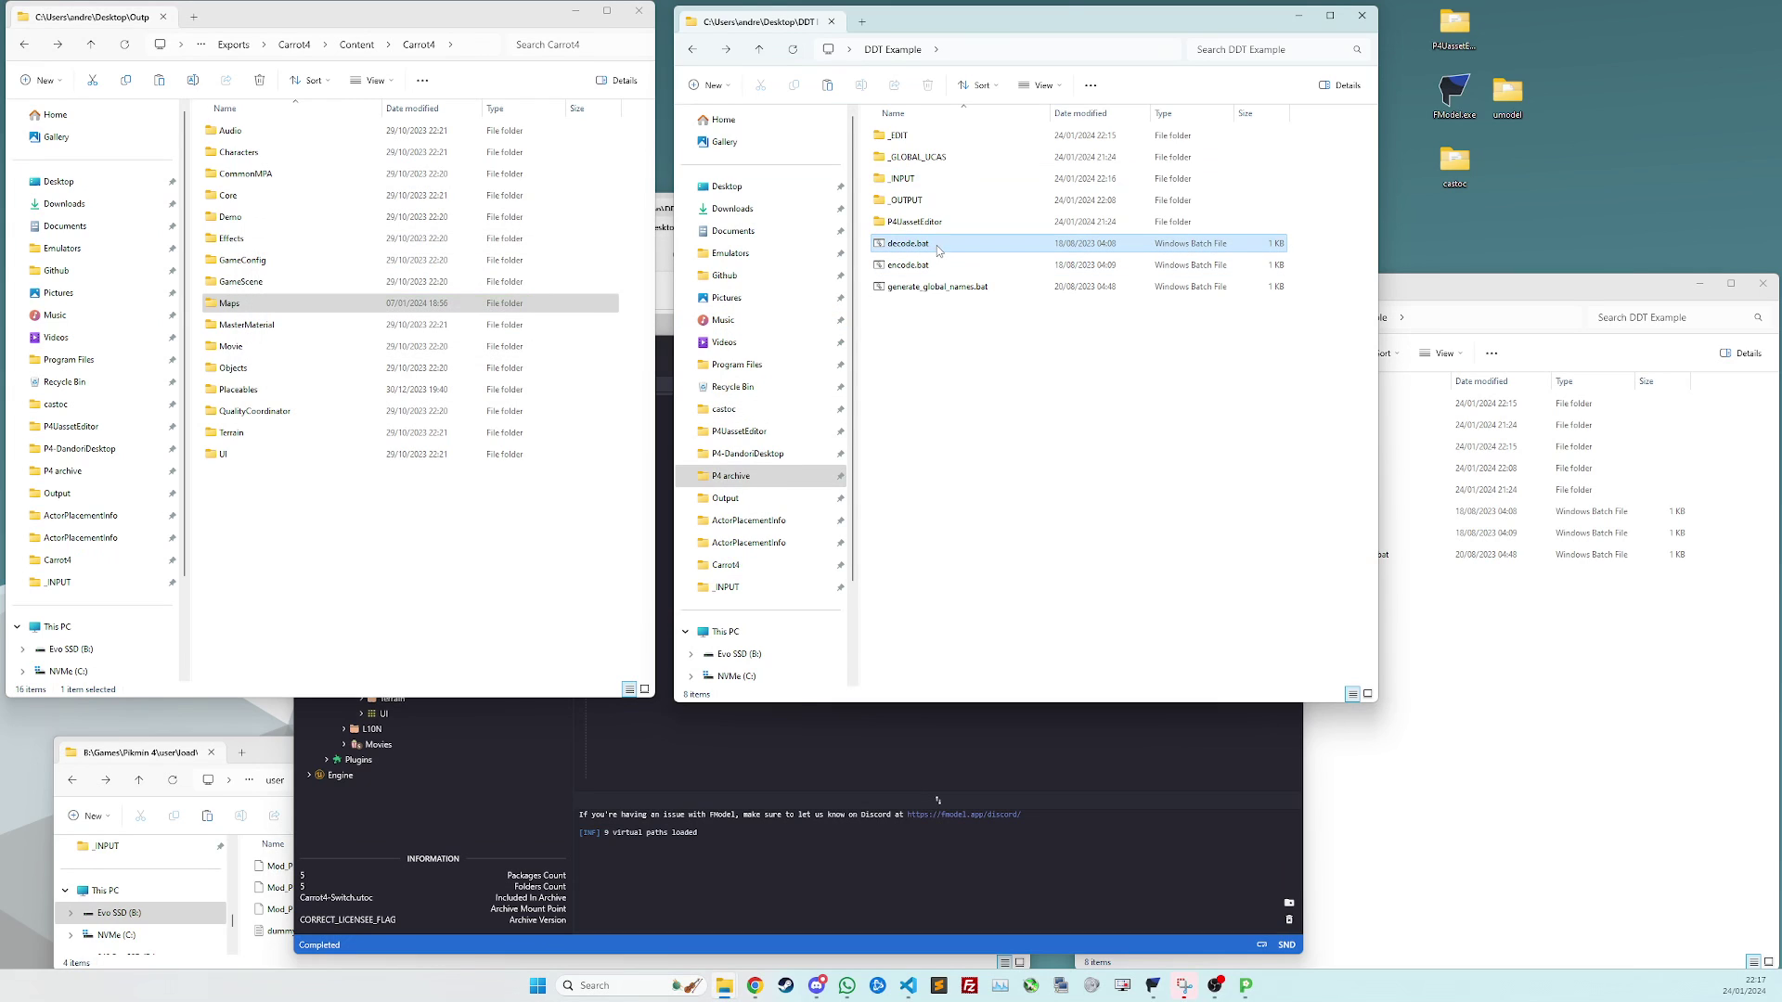
key(Return)
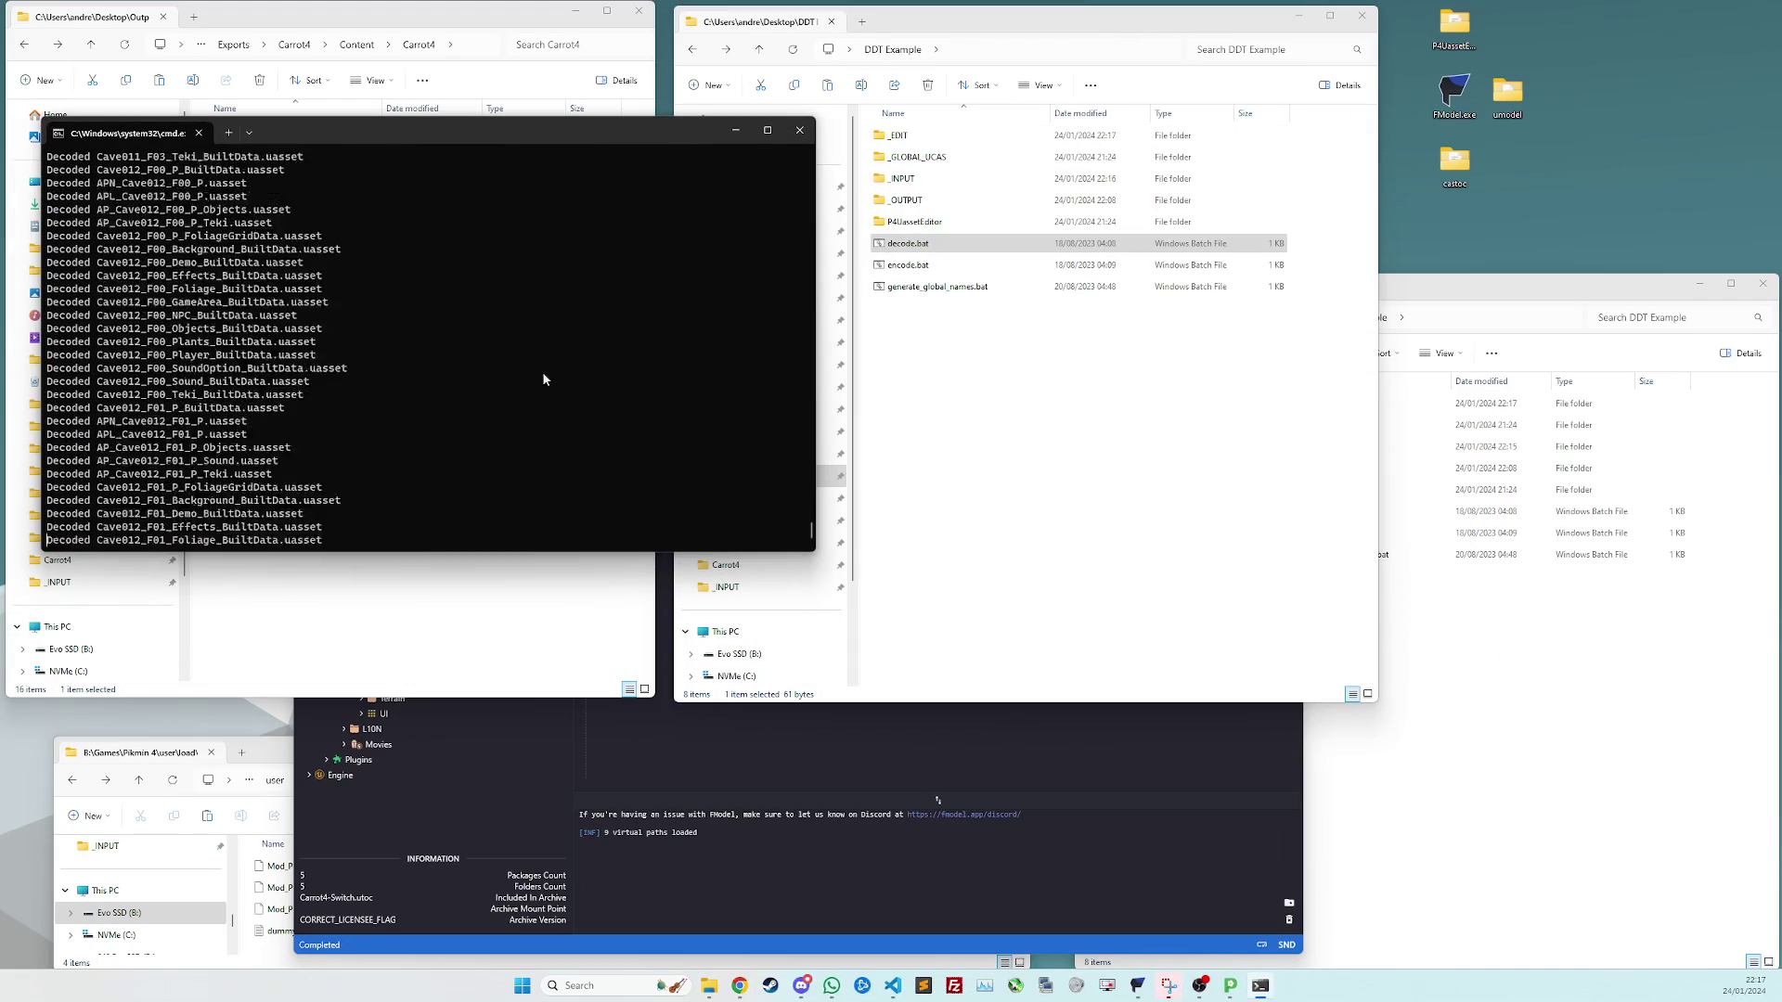
click(1074, 438)
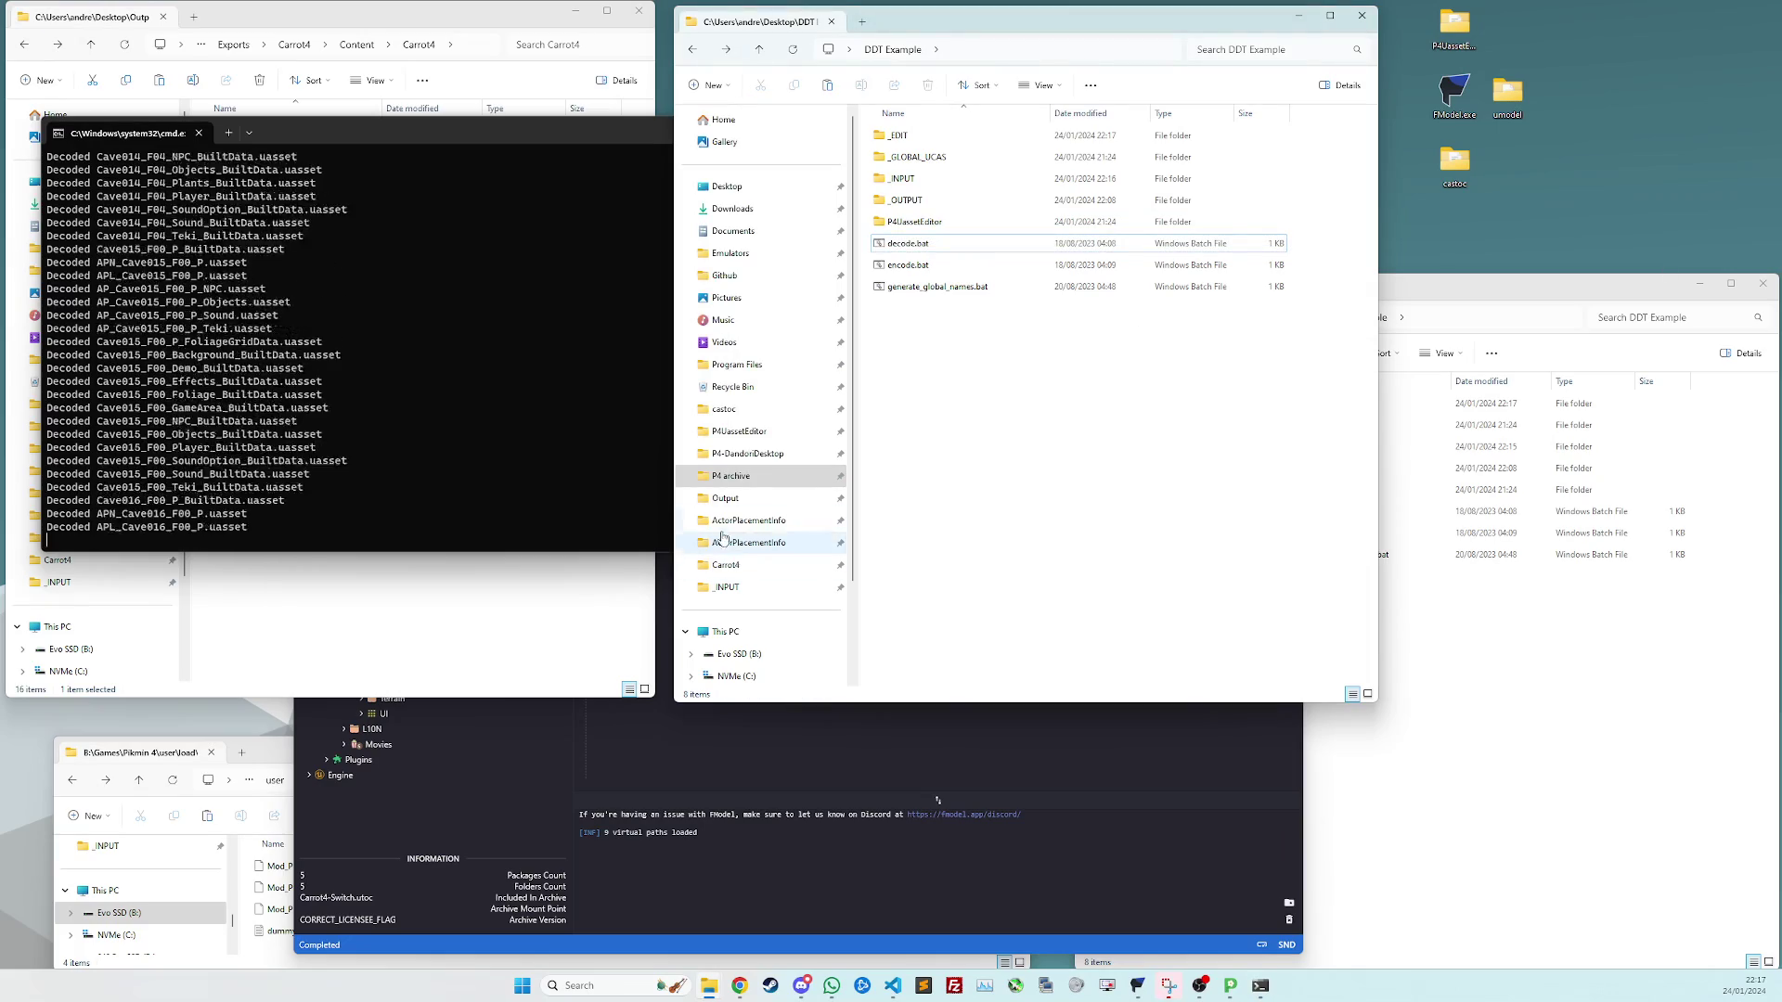
click(893, 985)
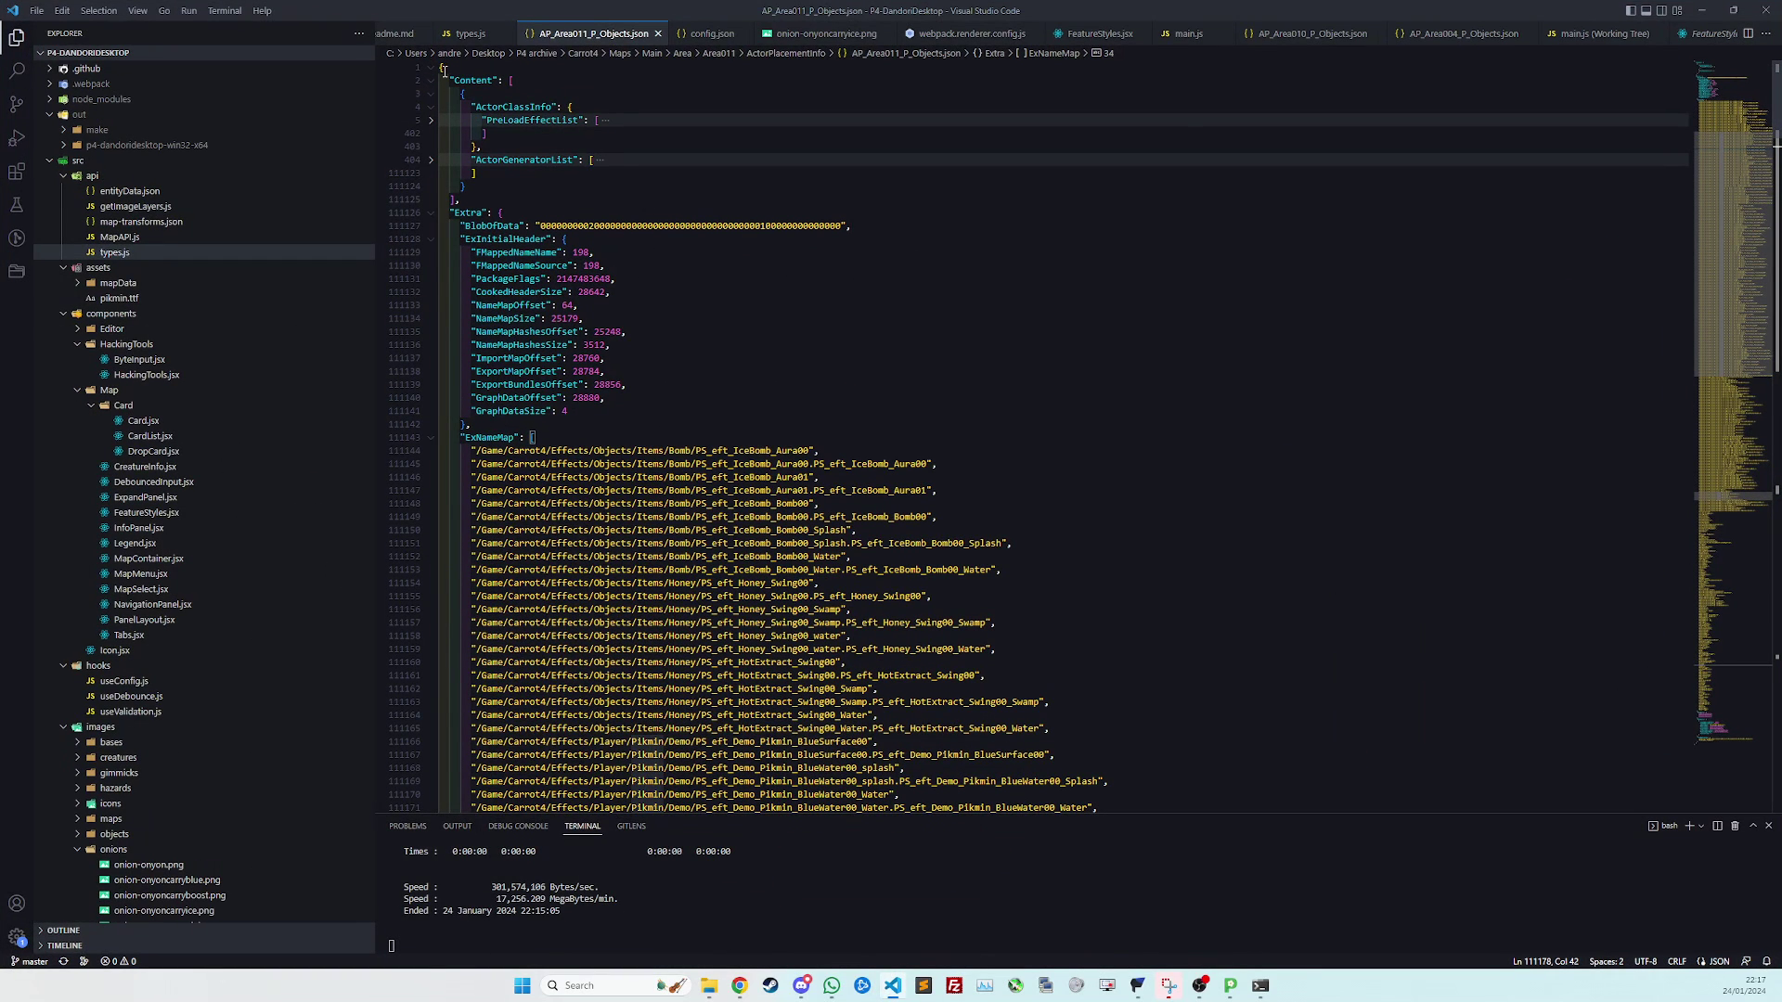
drag(455, 93, 465, 186)
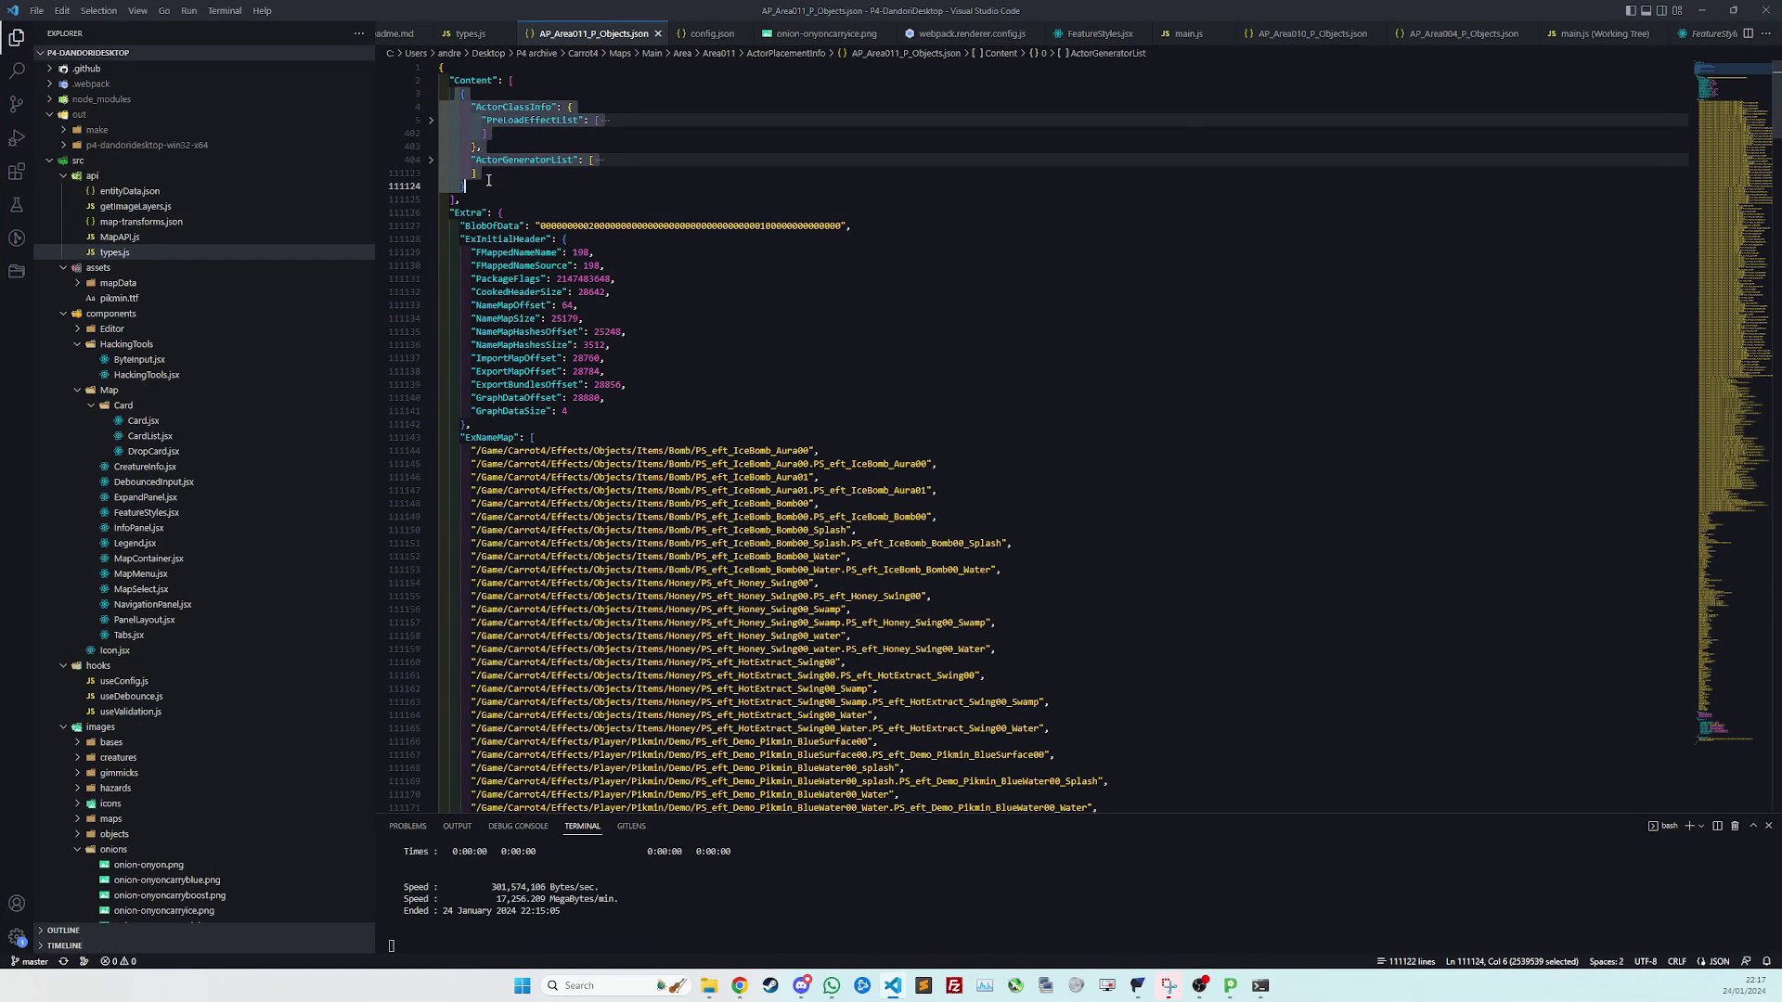
key(Escape)
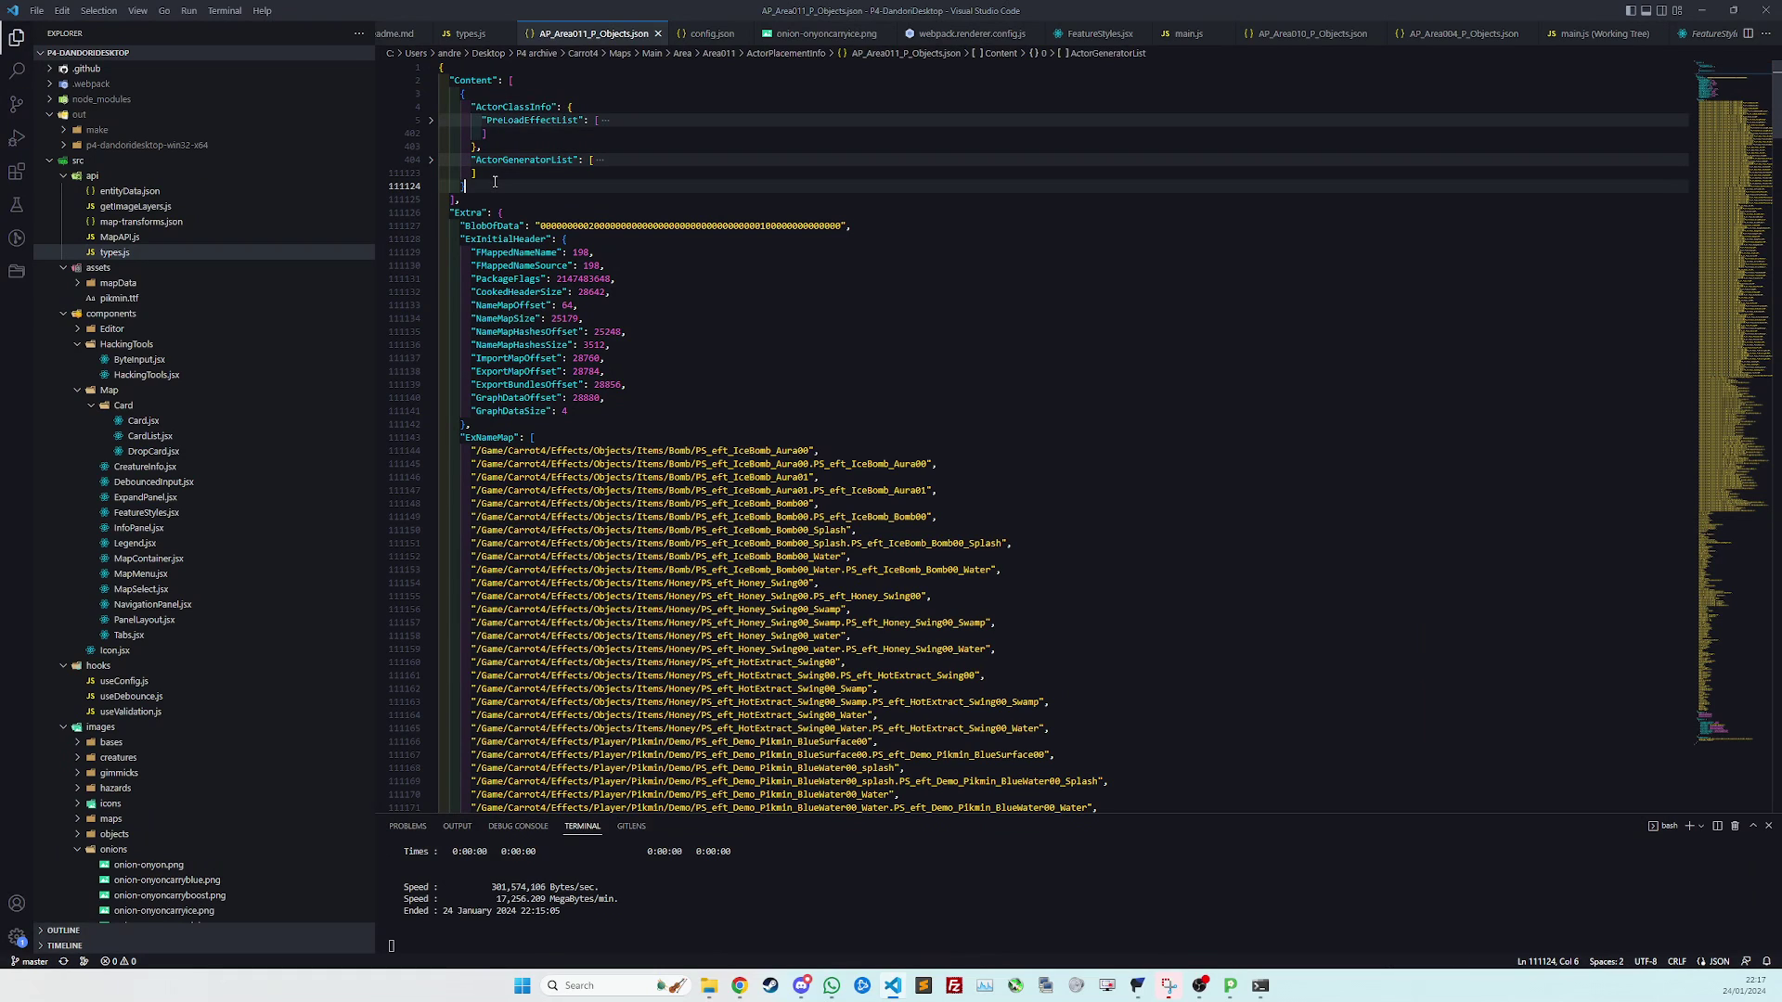
click(466, 93)
click(454, 198)
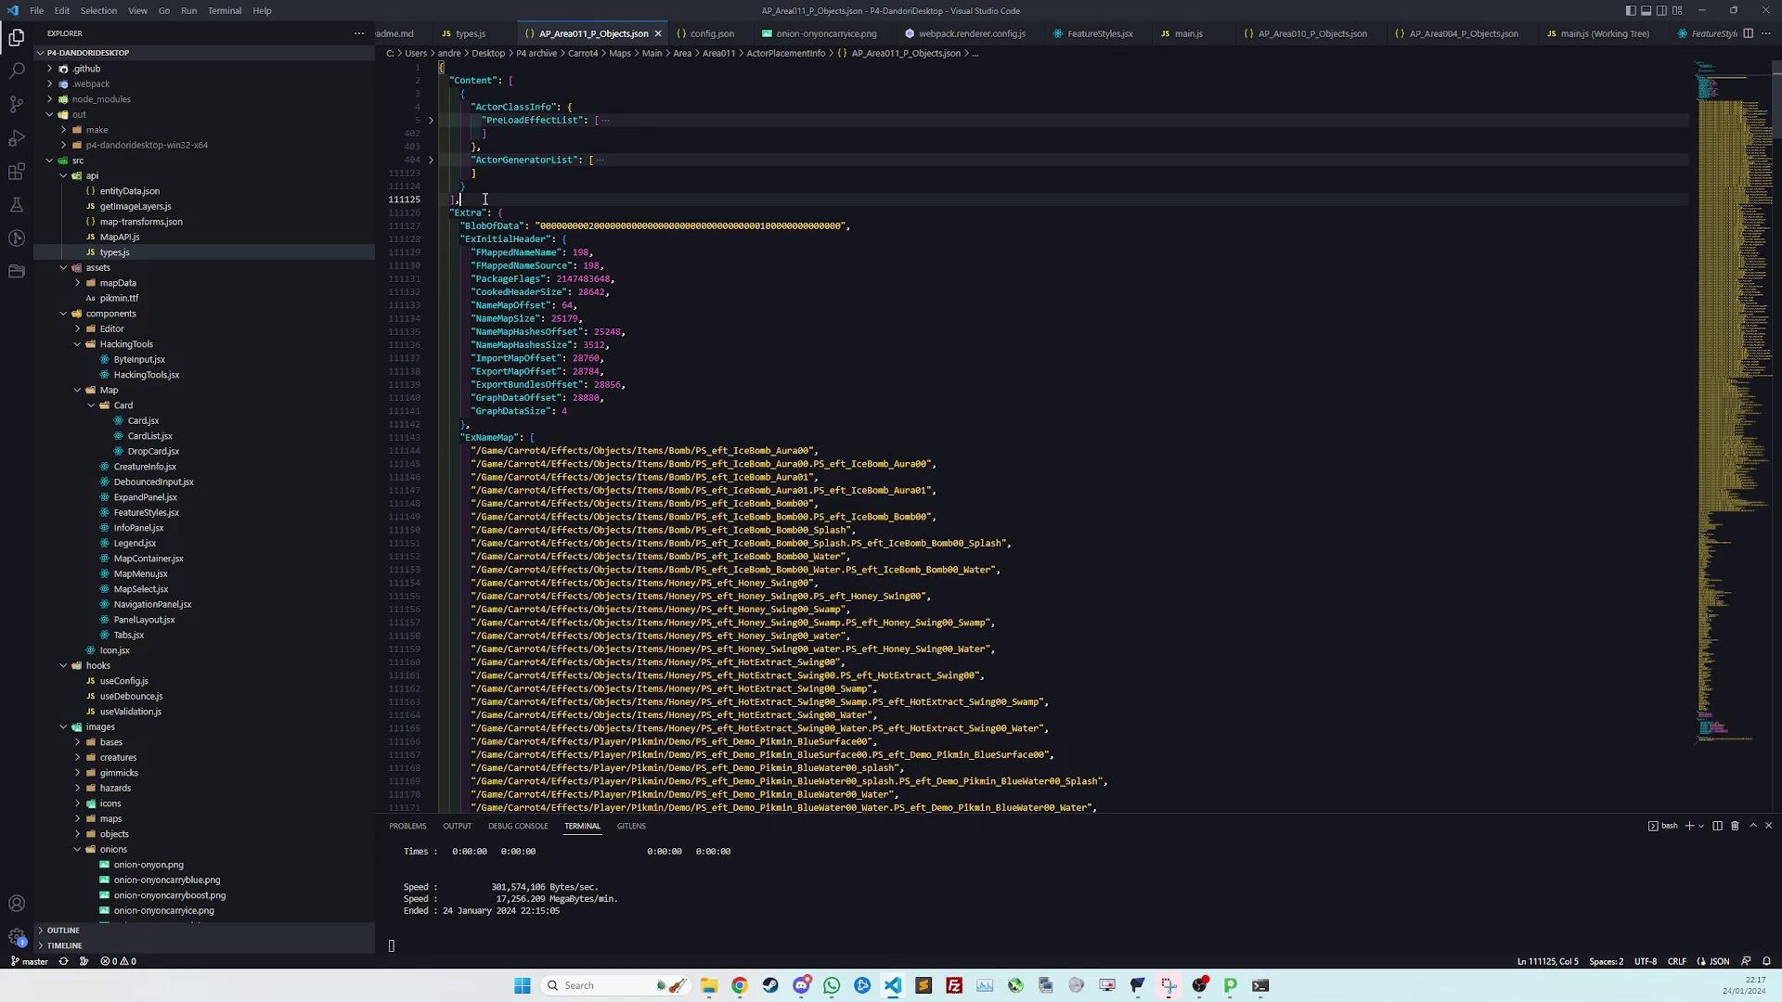
drag(440, 213, 712, 675)
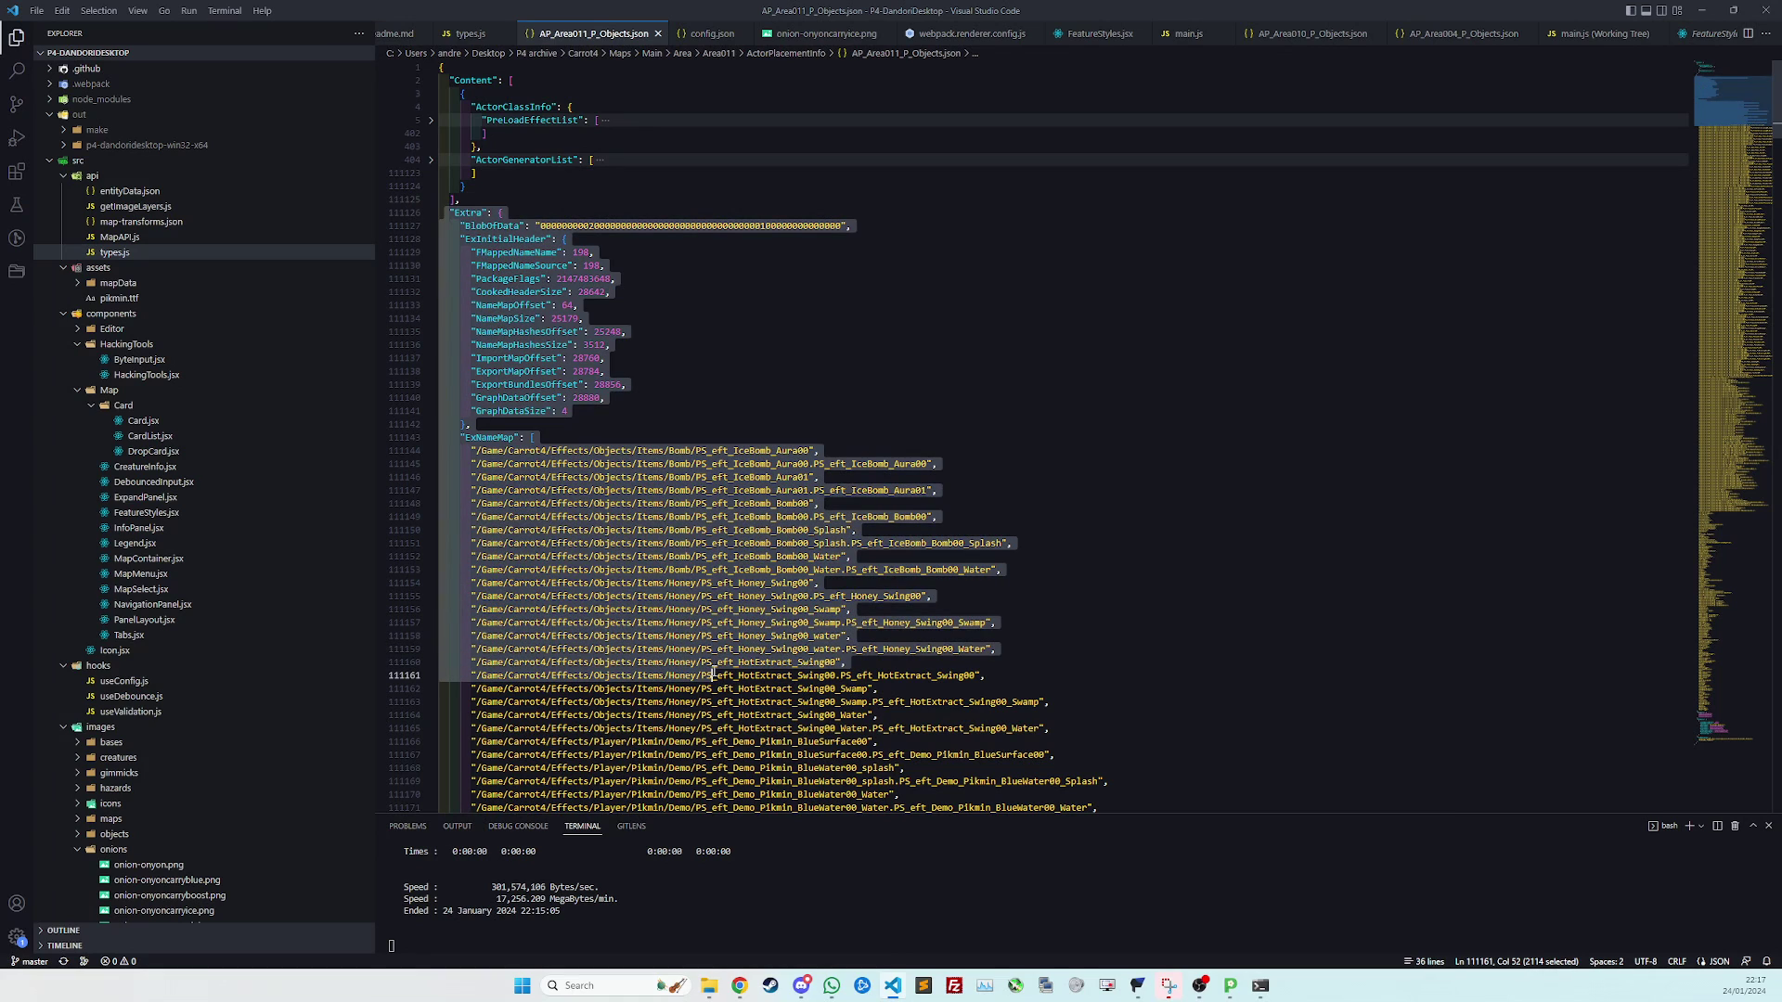
click(568, 435)
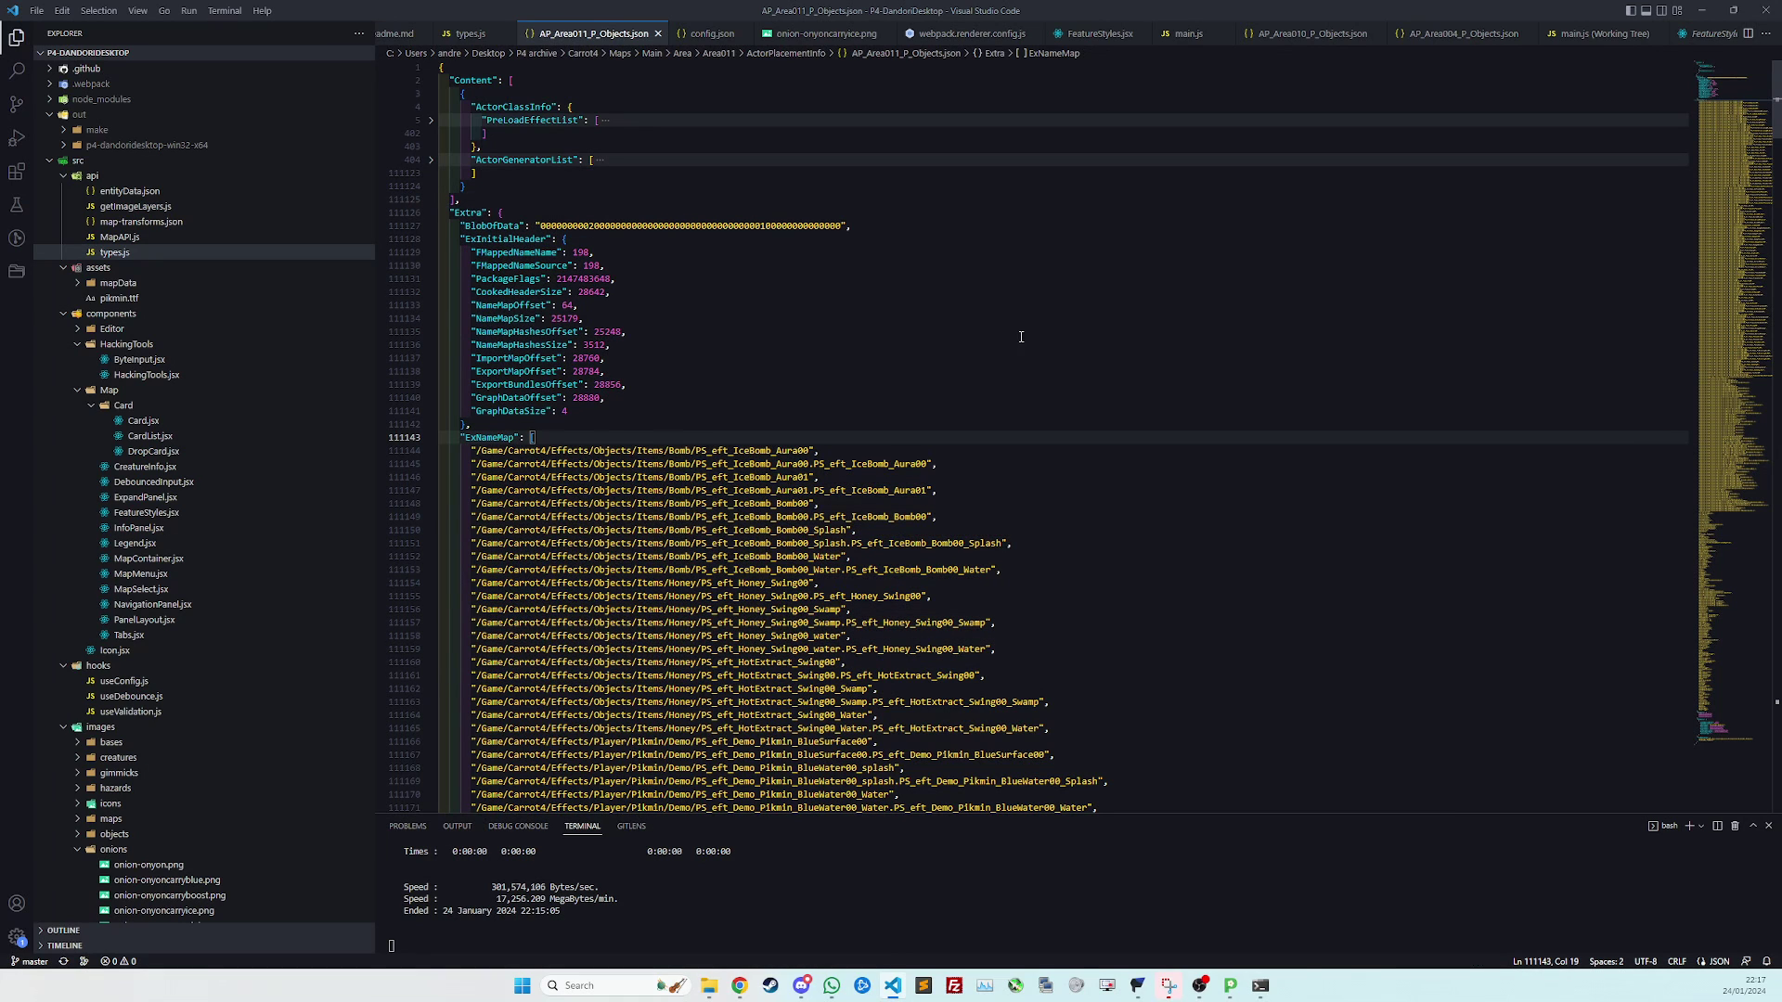
click(1703, 13)
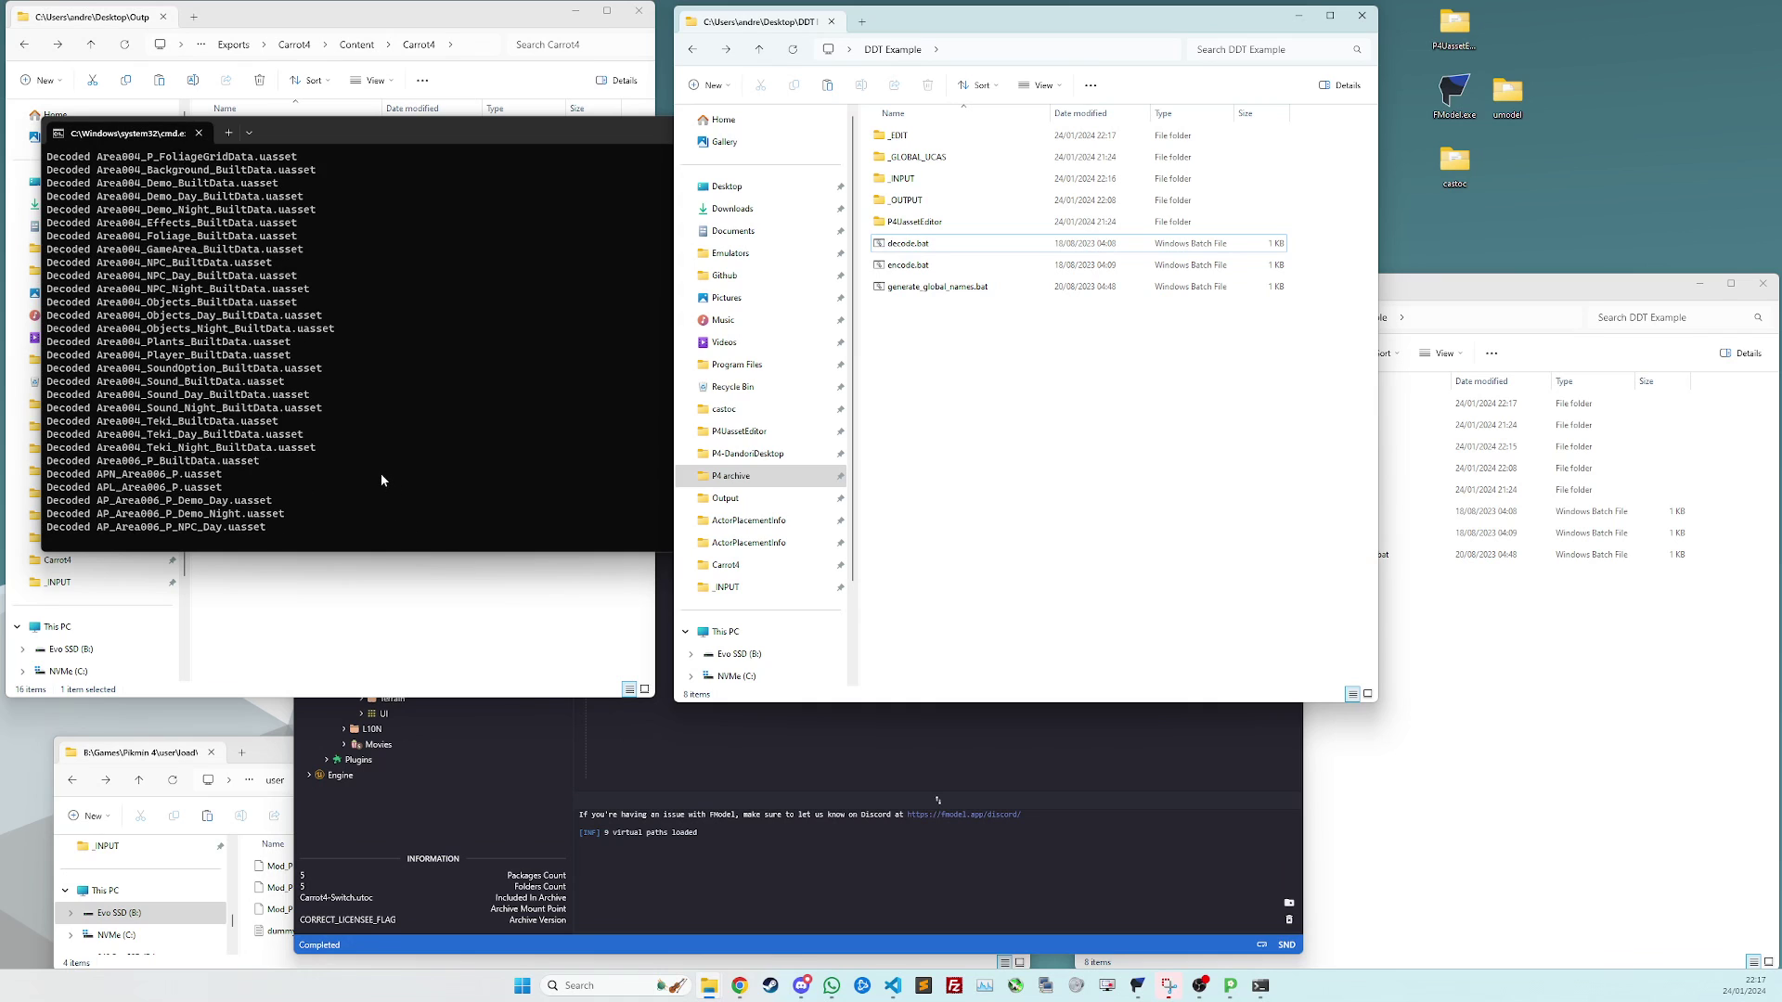
Close the finished decode console from the DDT Example folder
double_click(914, 137)
key(alt+Left)
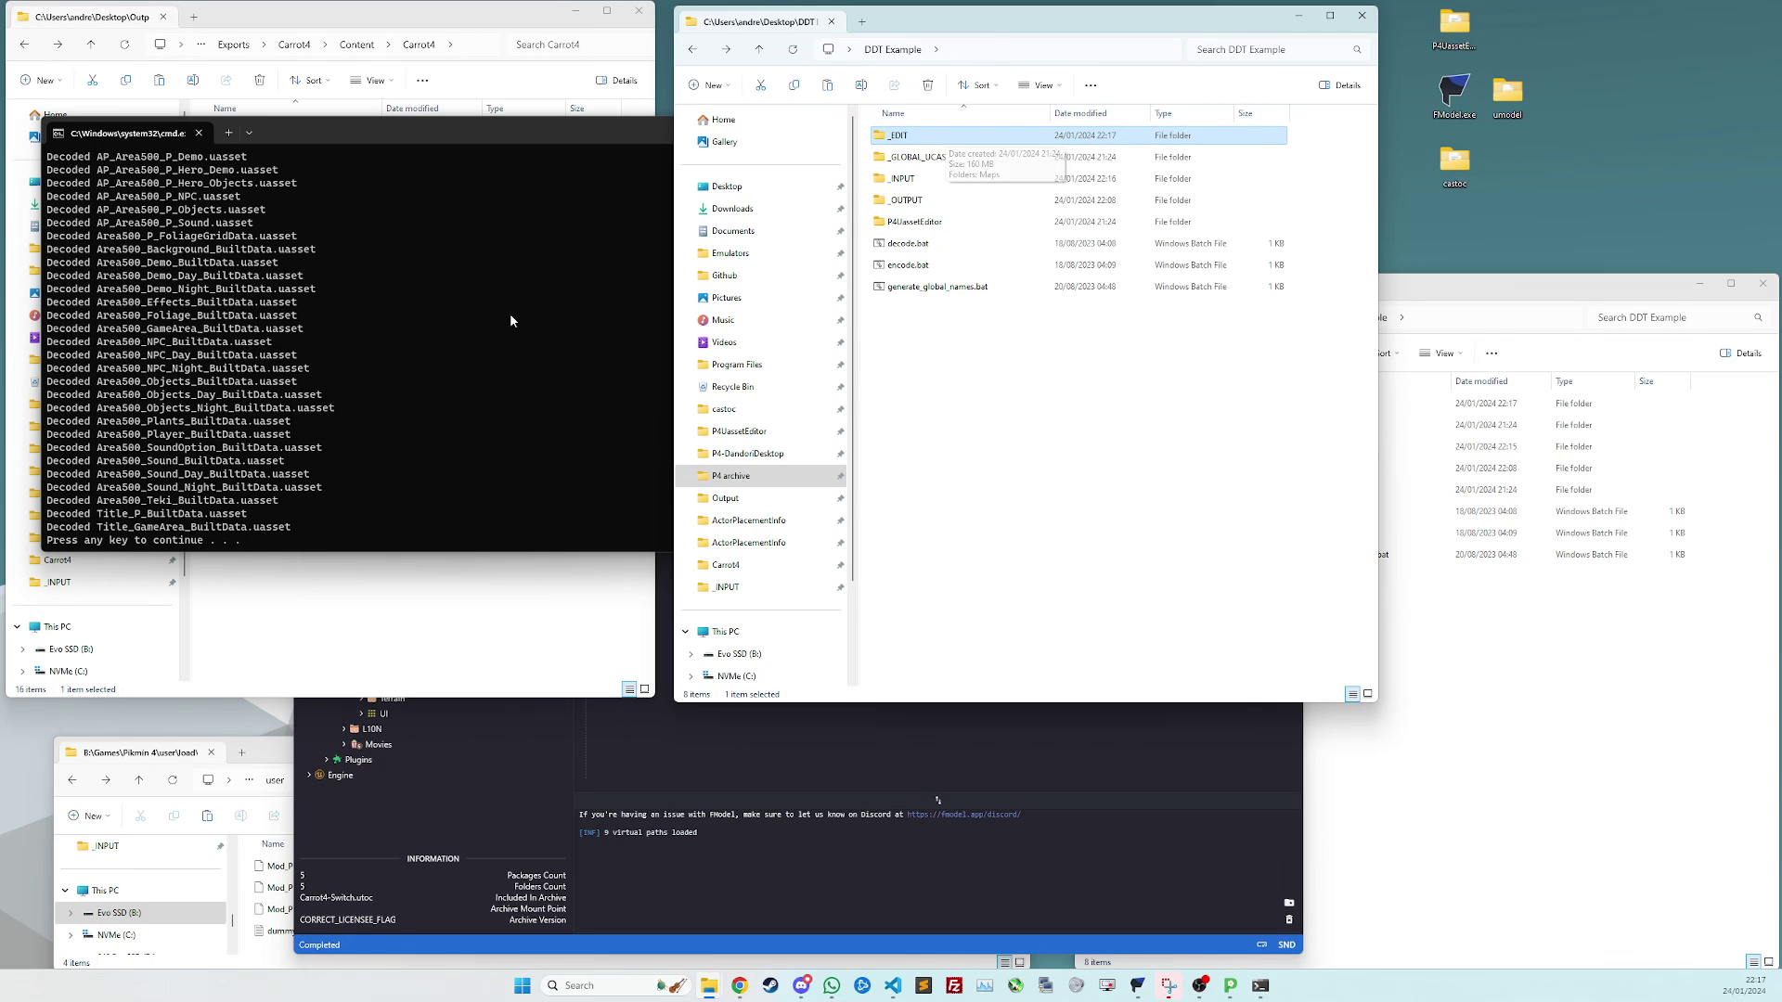
key(Return)
Check the 17 decoded JSONs in _EDIT\Maps\Main\Area\Area001\ActorPlacementInfo, then return to _EDIT
double_click(916, 138)
double_click(917, 137)
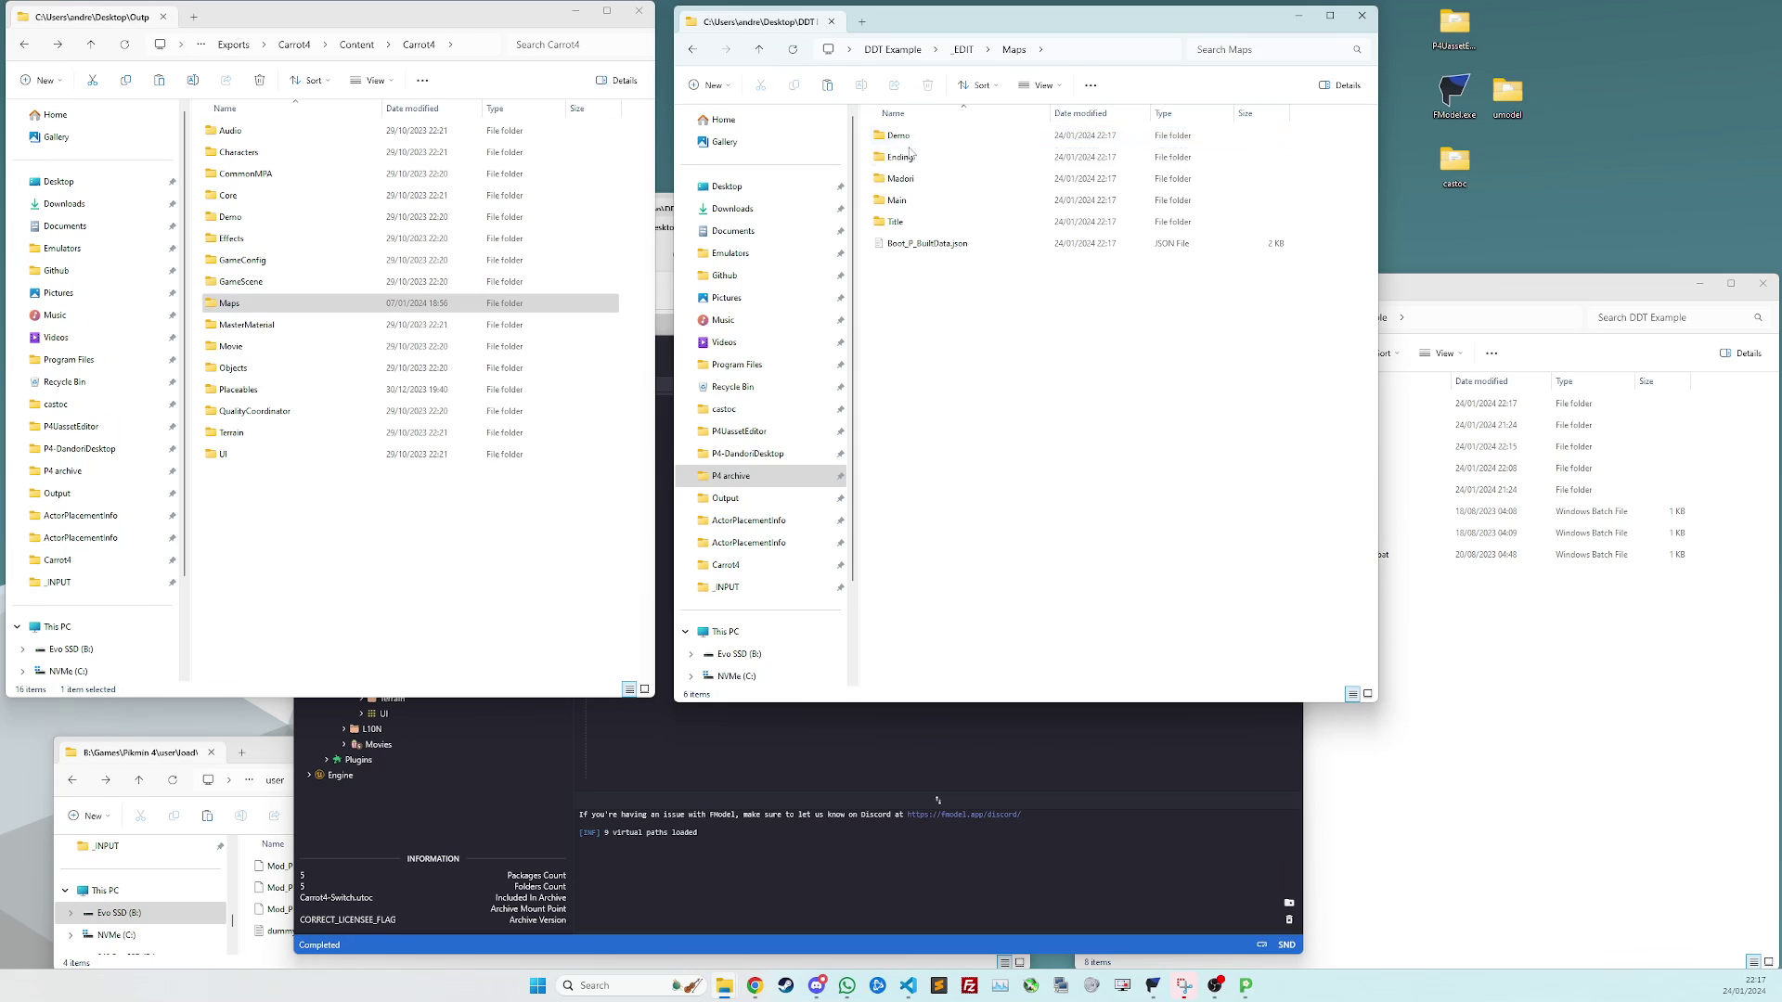
double_click(905, 199)
double_click(931, 139)
double_click(934, 139)
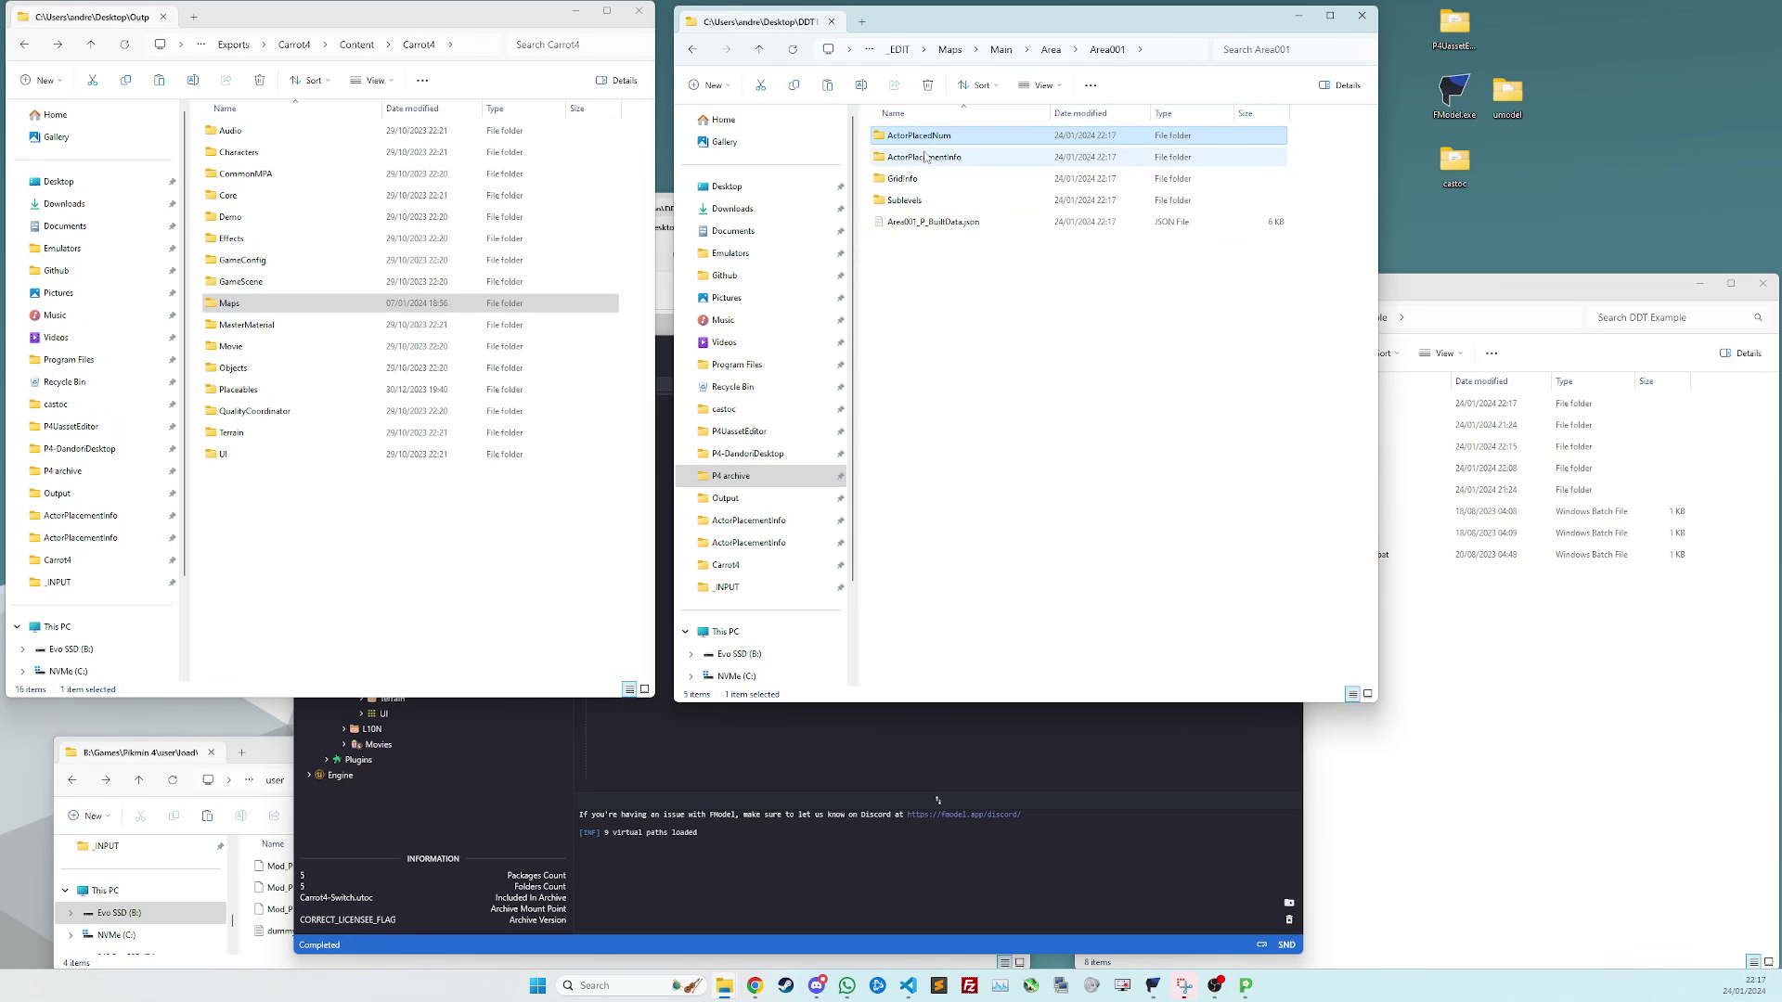
double_click(936, 148)
click(939, 479)
key(ctrl+a)
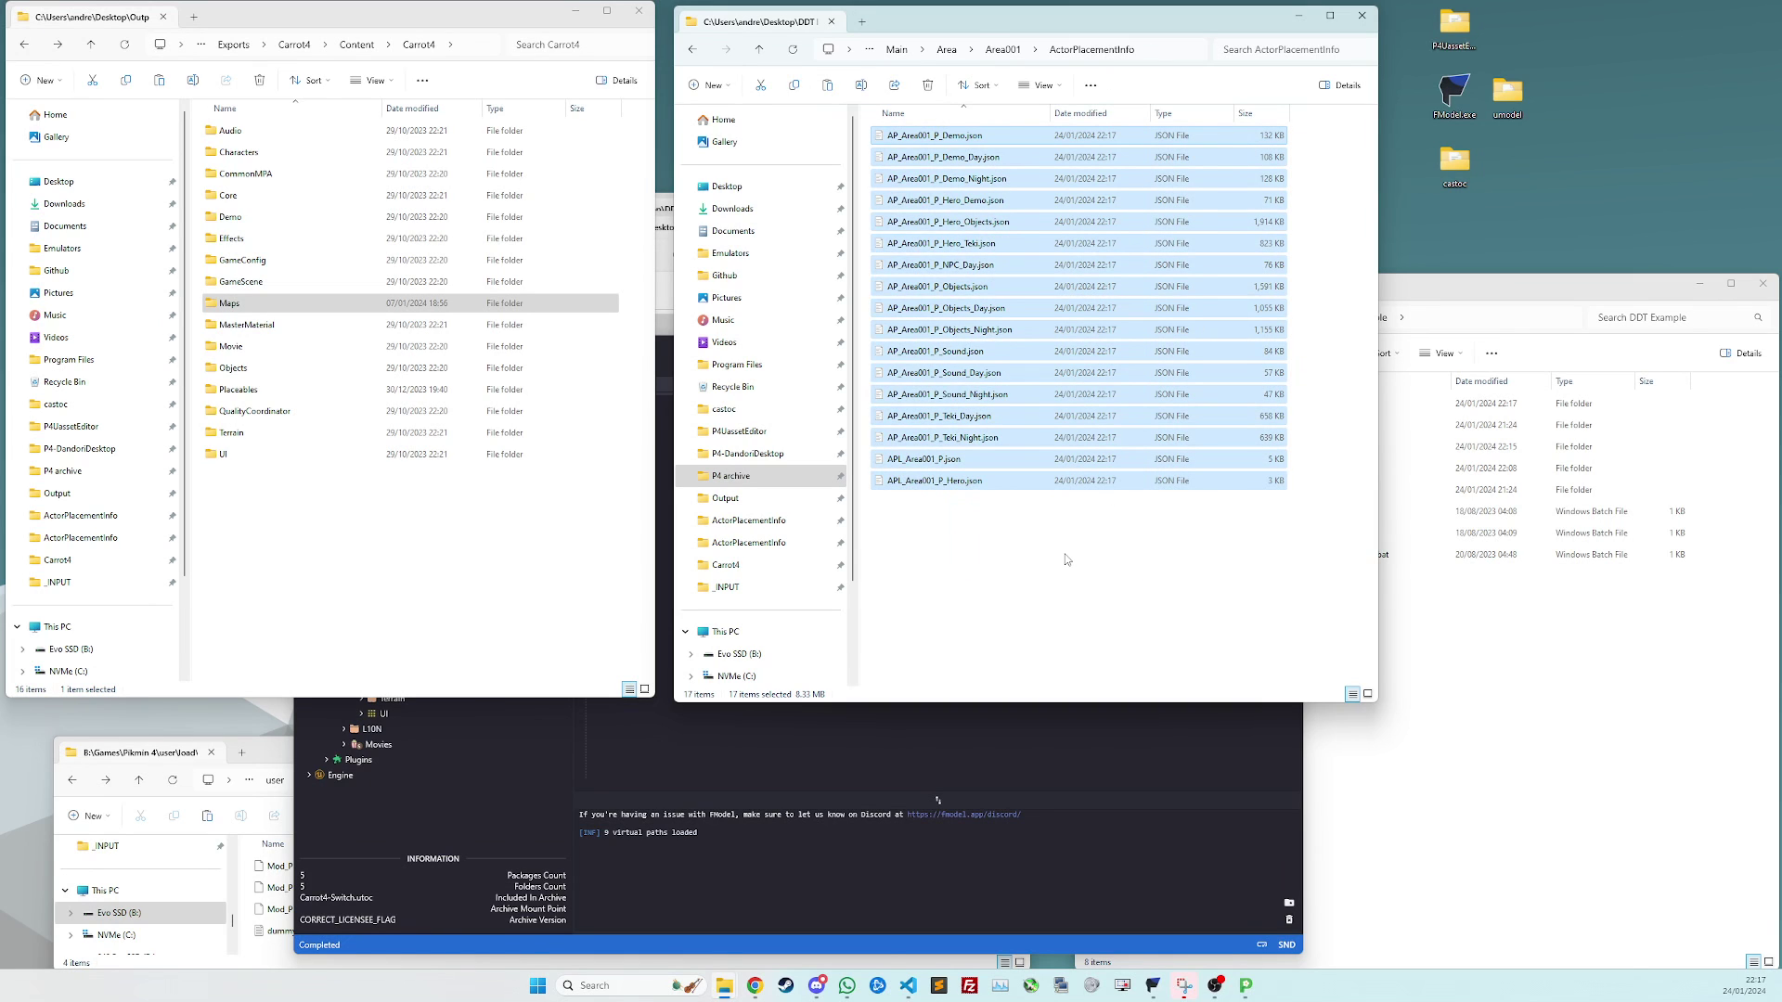
click(1066, 560)
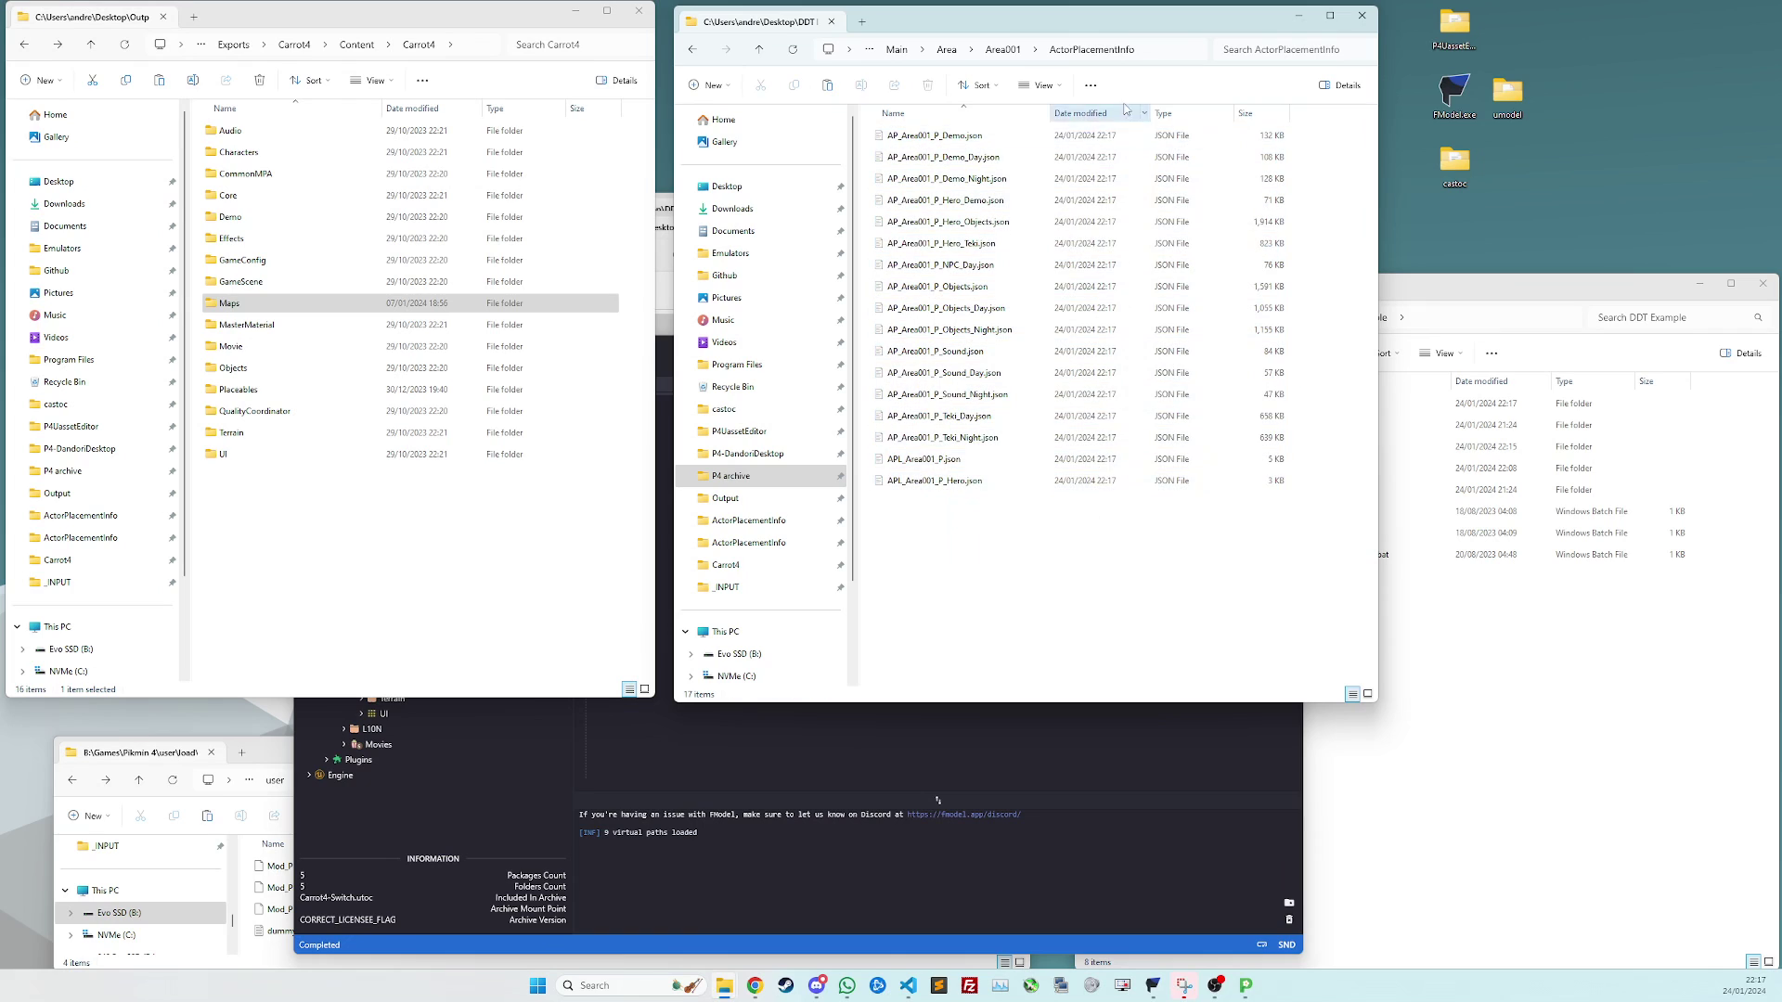
click(908, 49)
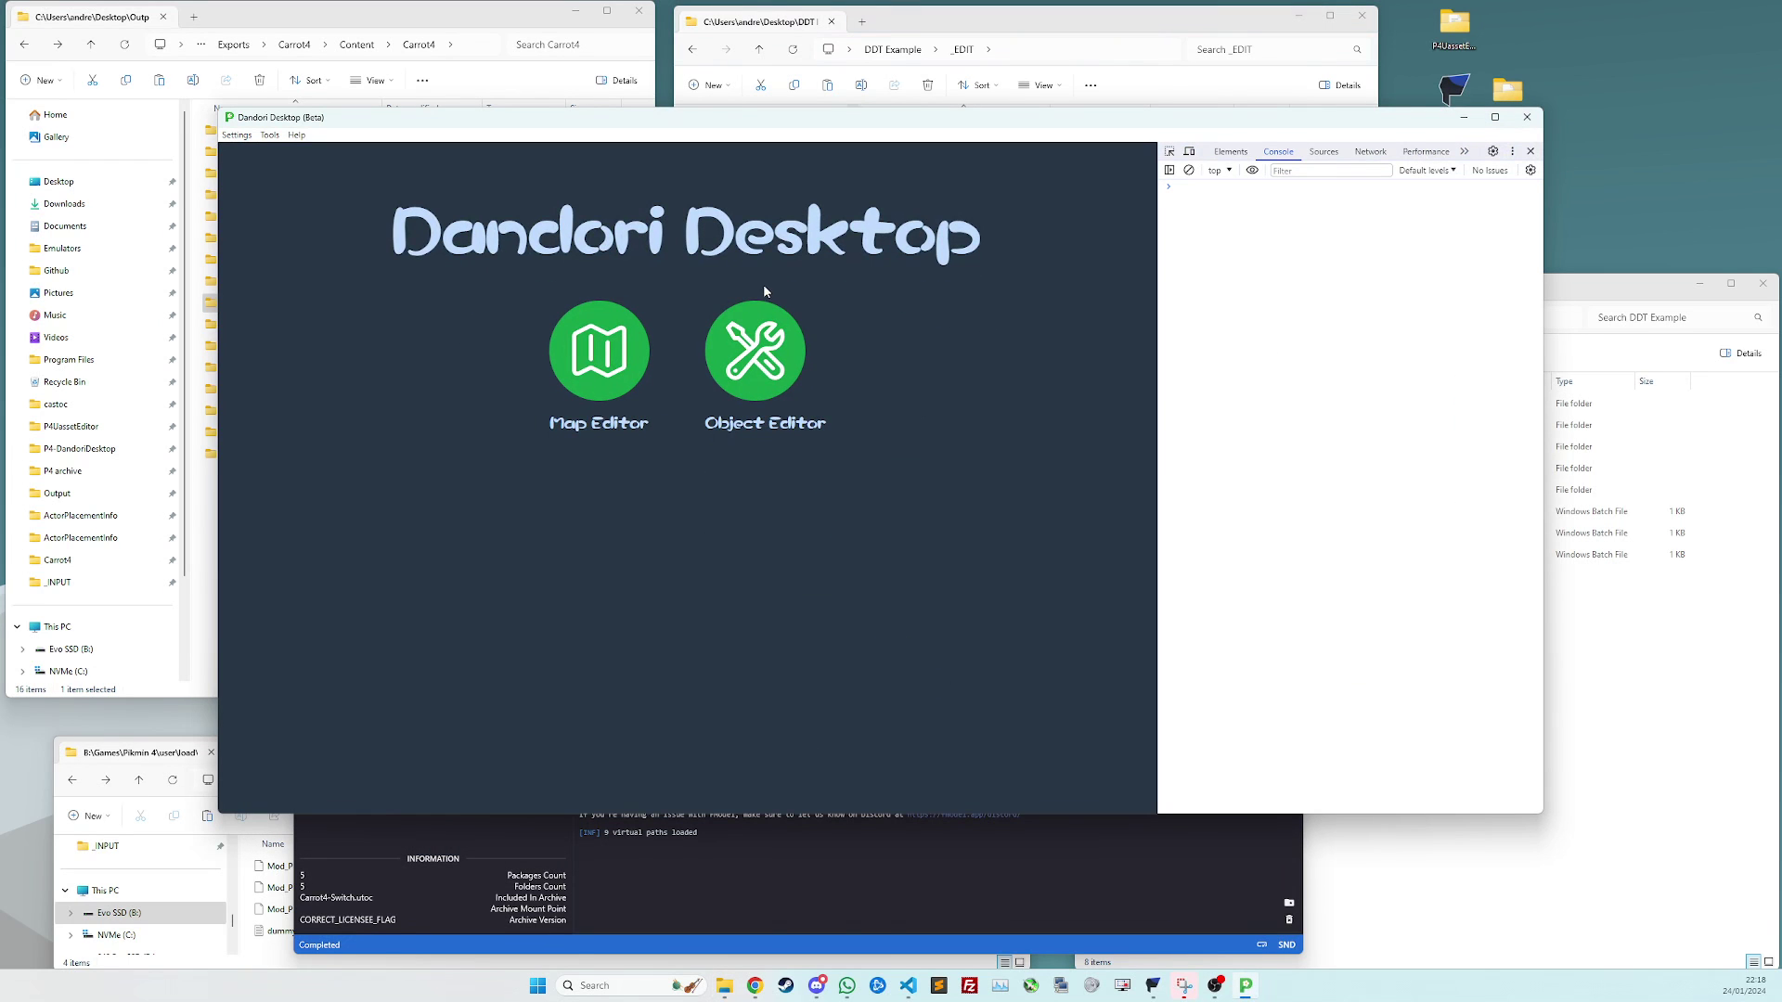
Run Tools > Extract Teki/Object Files from Maps on DDT Example\_EDIT\Maps
click(271, 137)
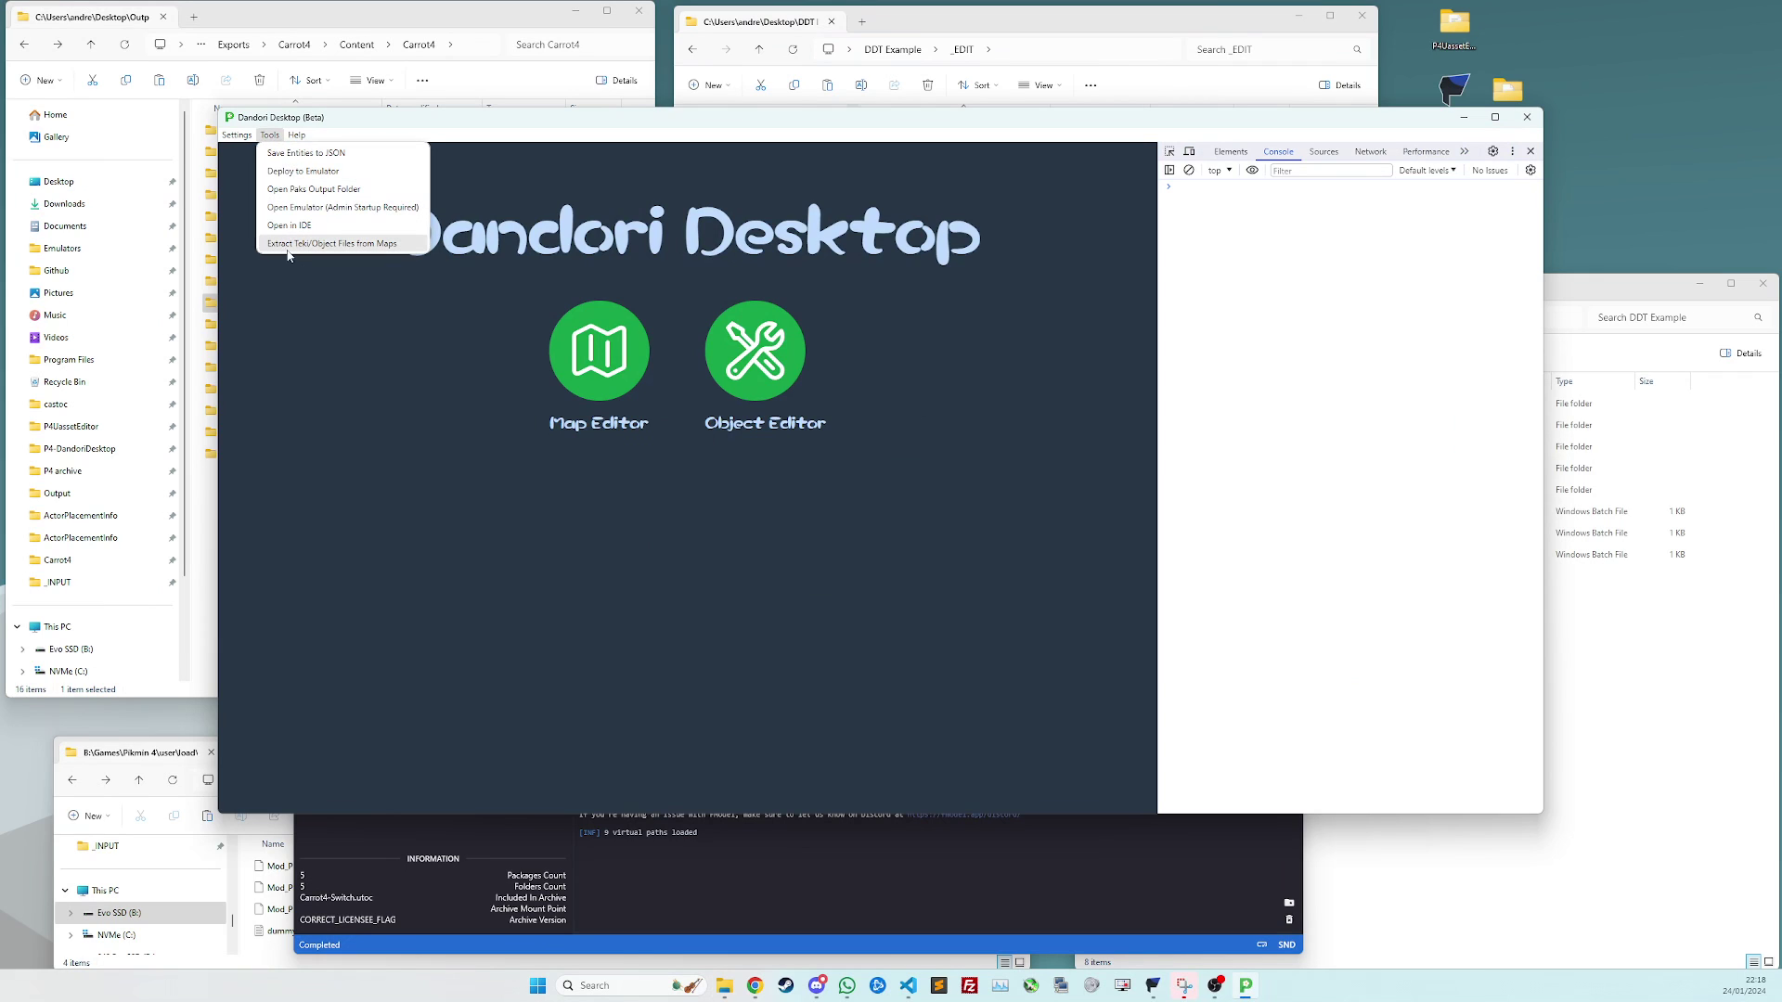
click(375, 245)
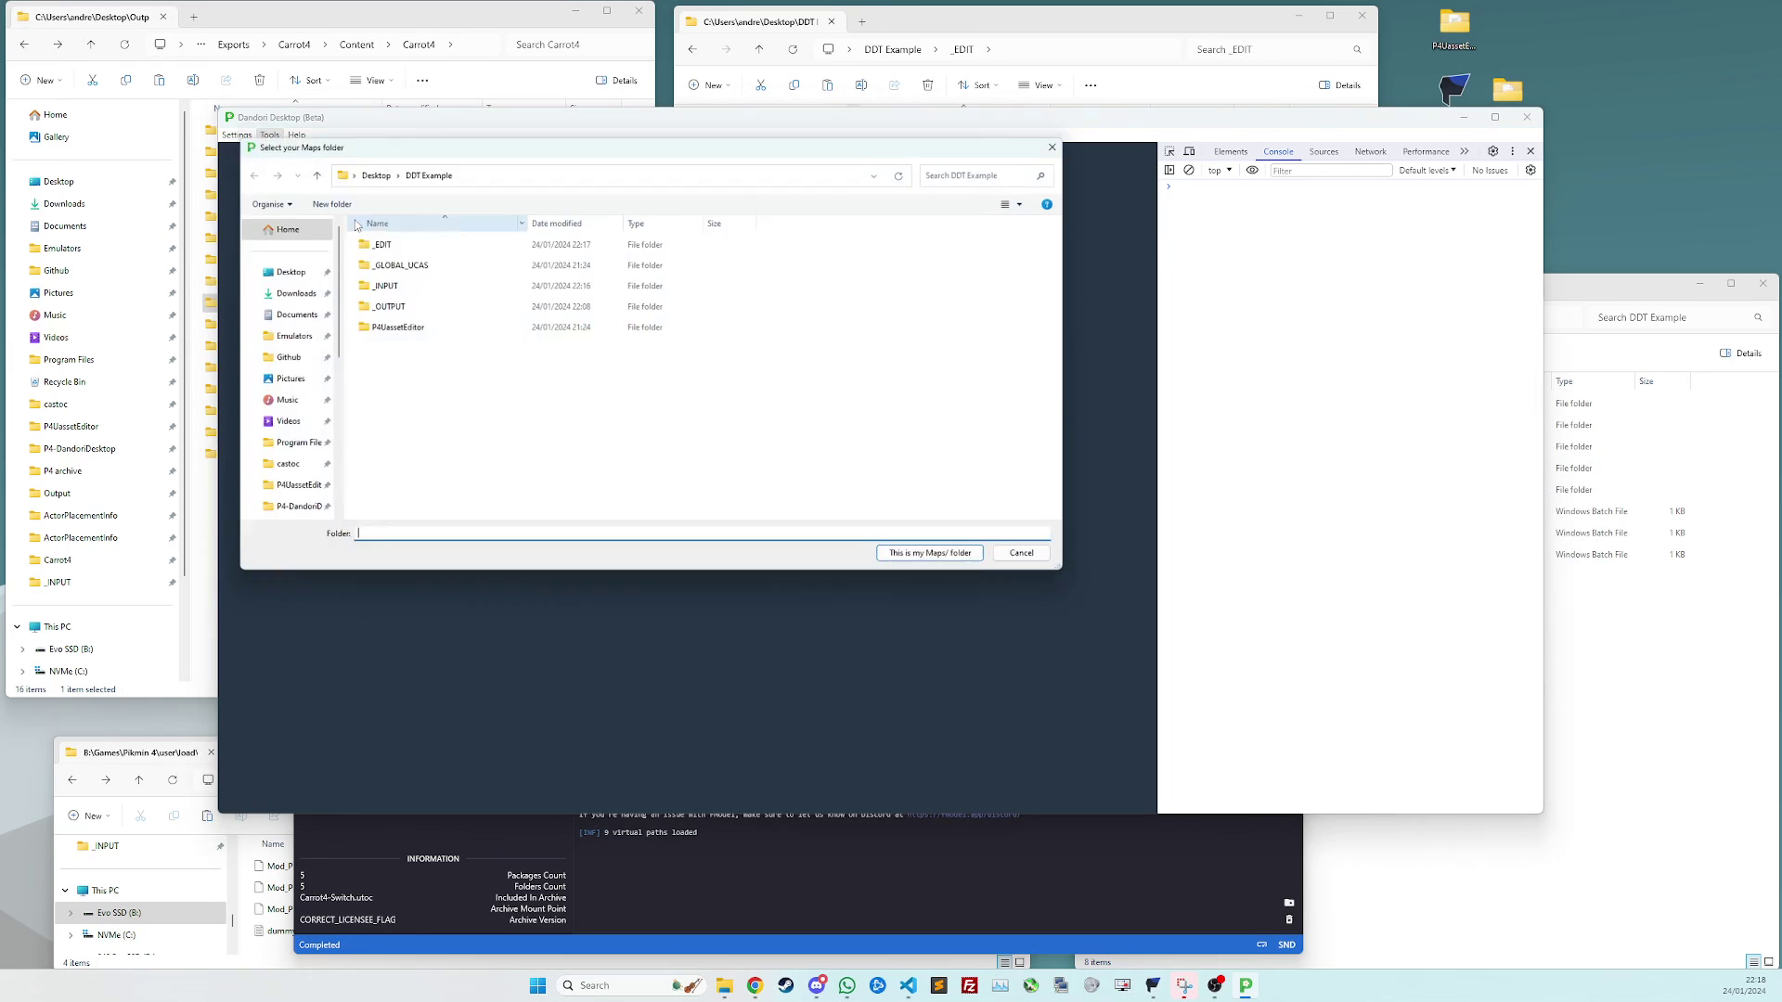
double_click(398, 243)
double_click(404, 248)
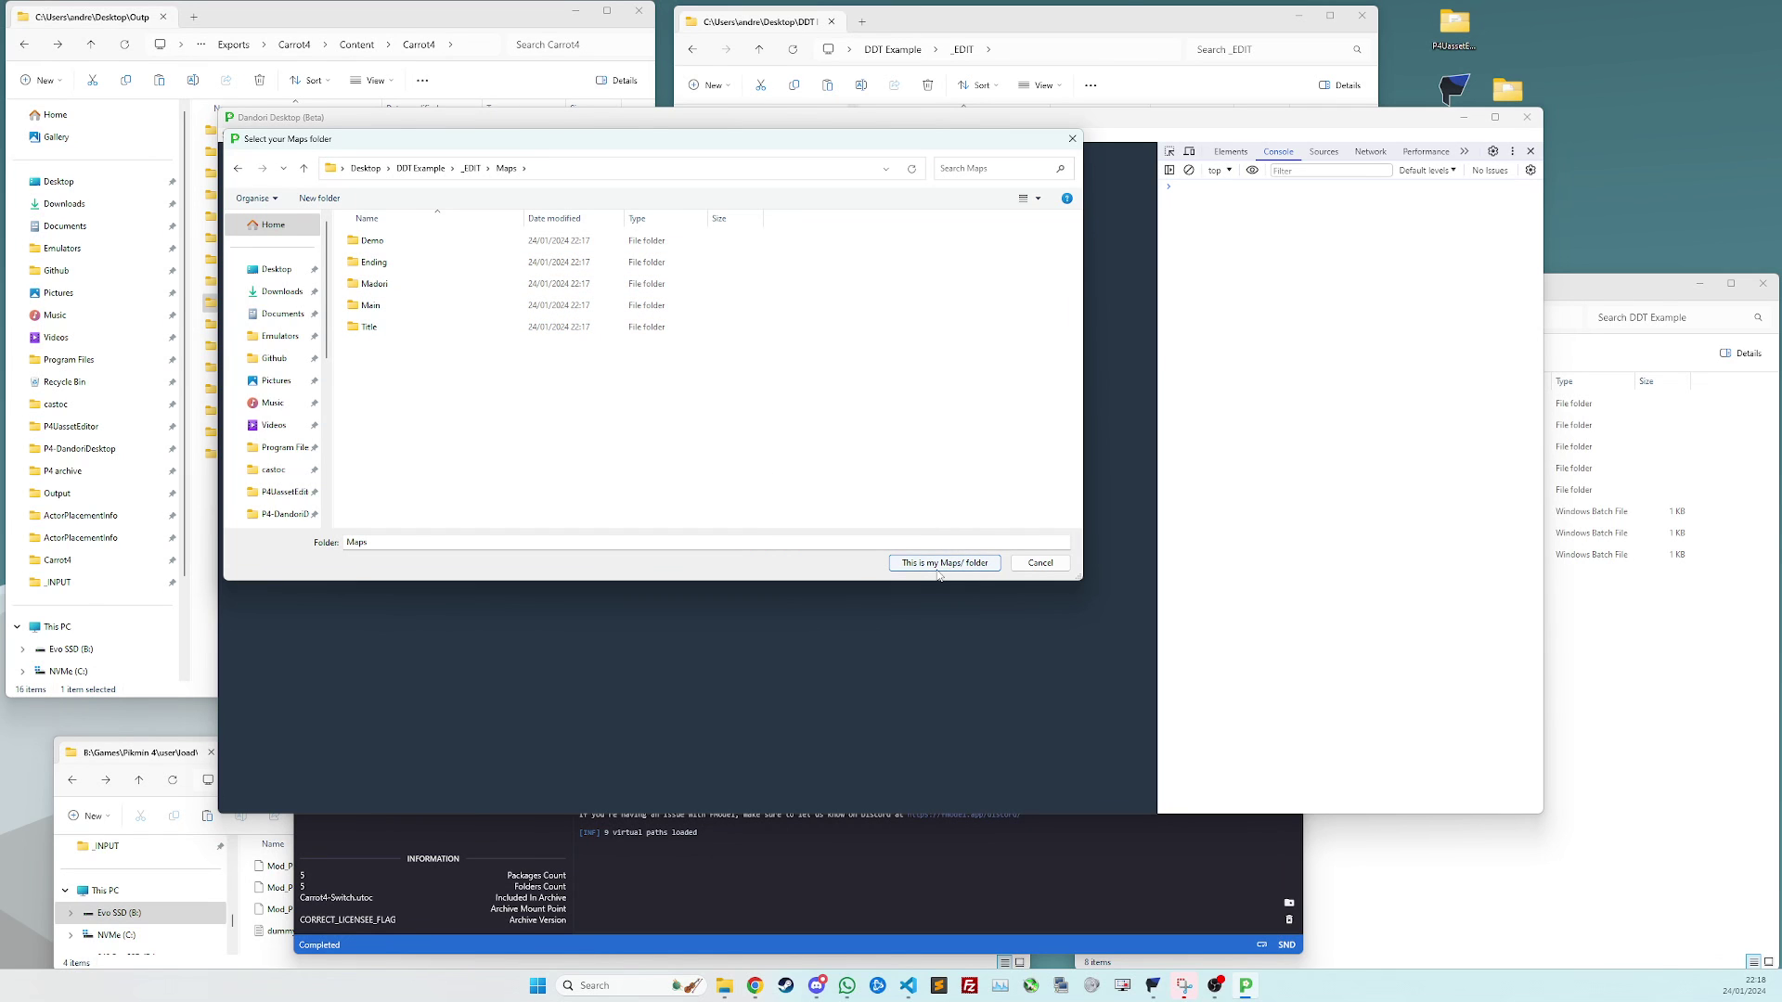
click(946, 563)
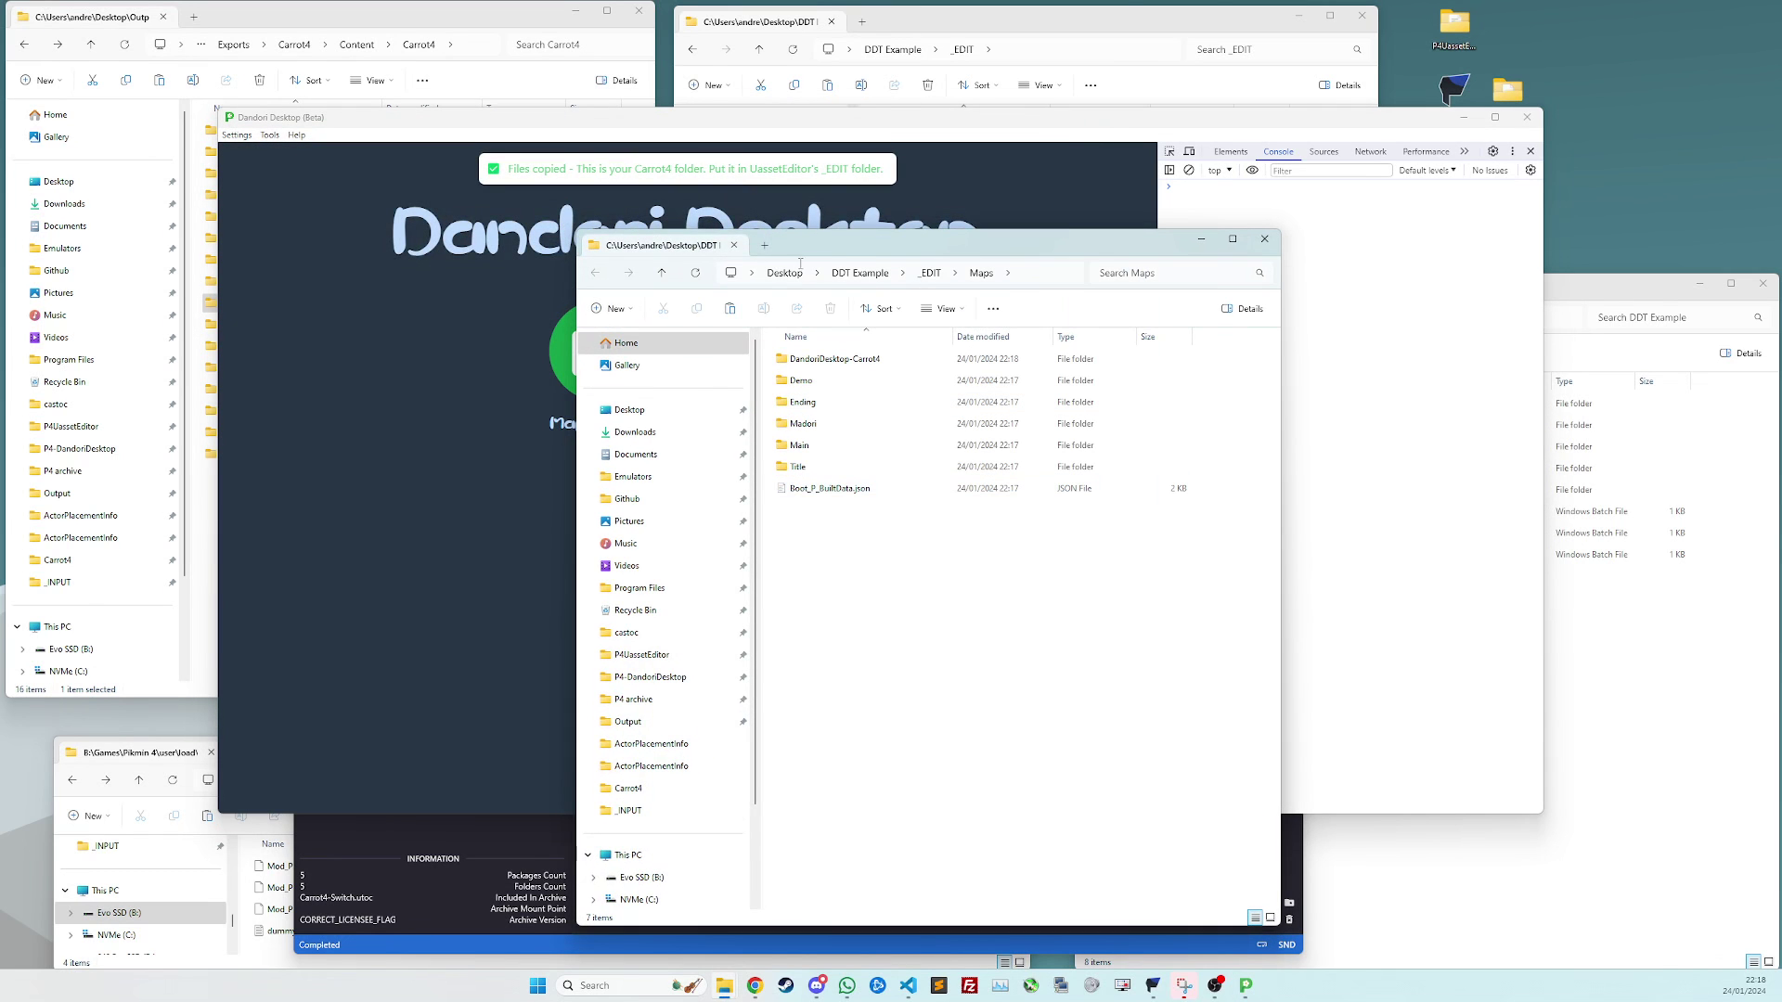
Paste the DandoriDesktop-Carrot4 folder into _EDIT and delete the old Maps folder
drag(840, 255, 819, 228)
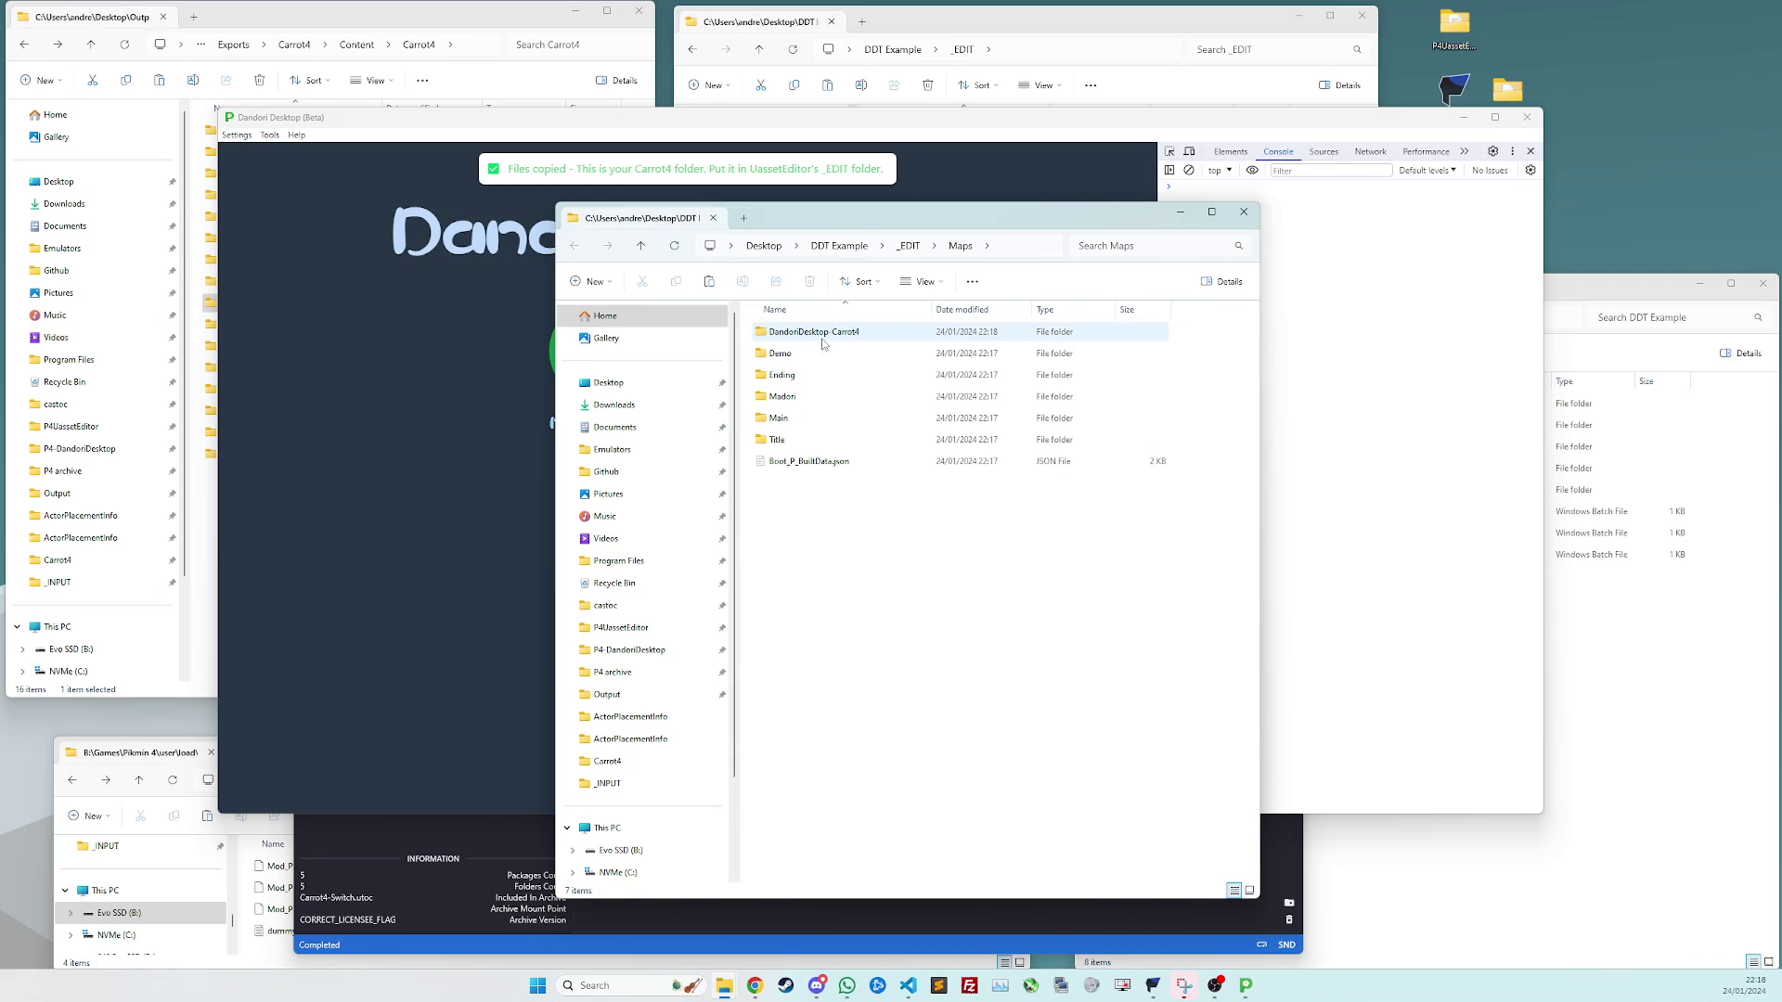
click(877, 339)
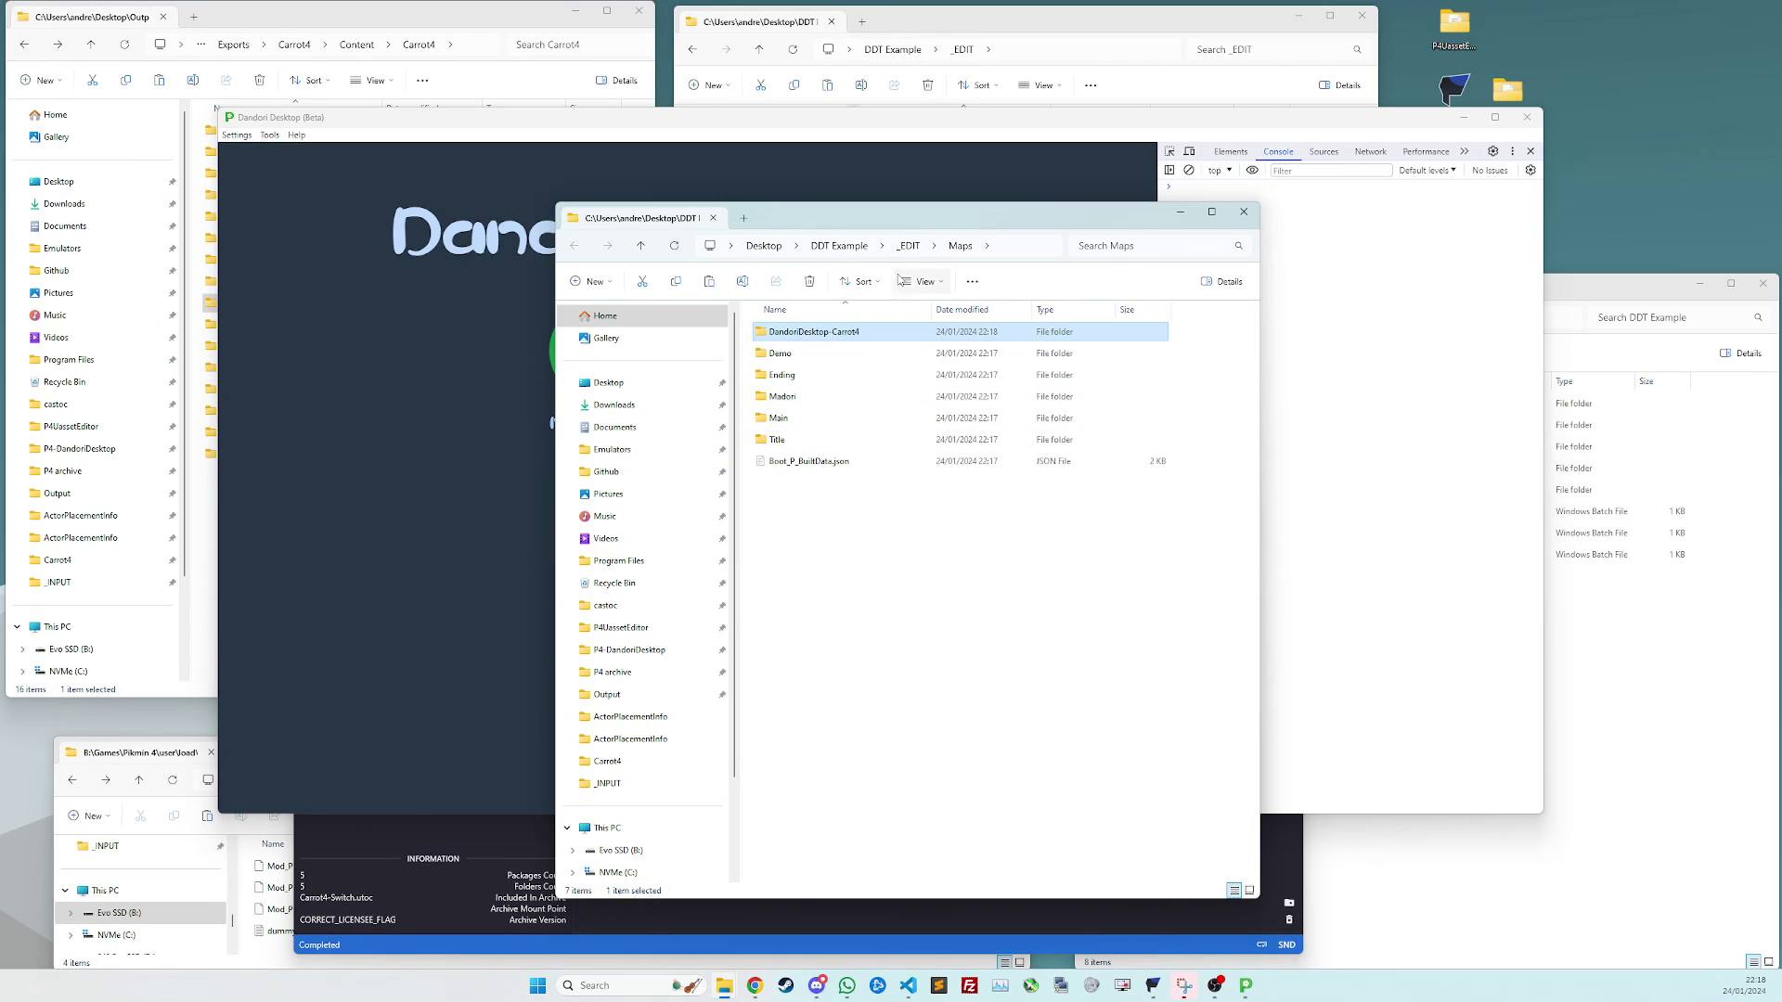
click(909, 246)
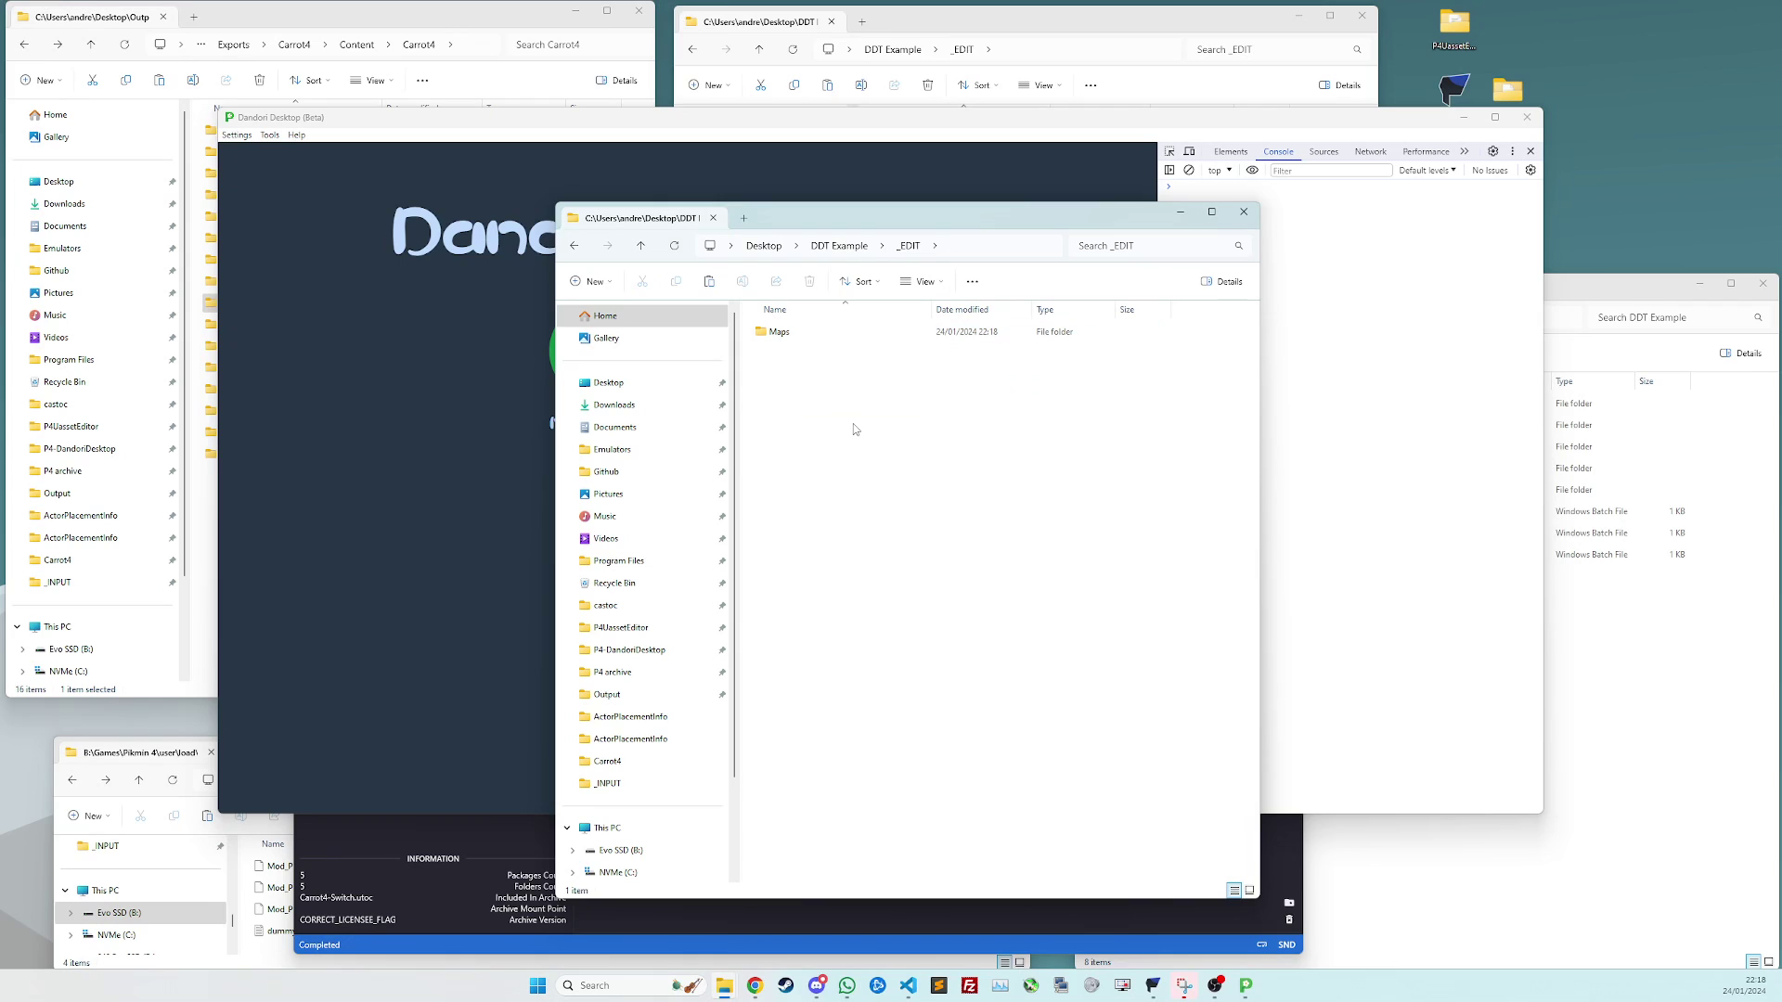
key(ctrl+v)
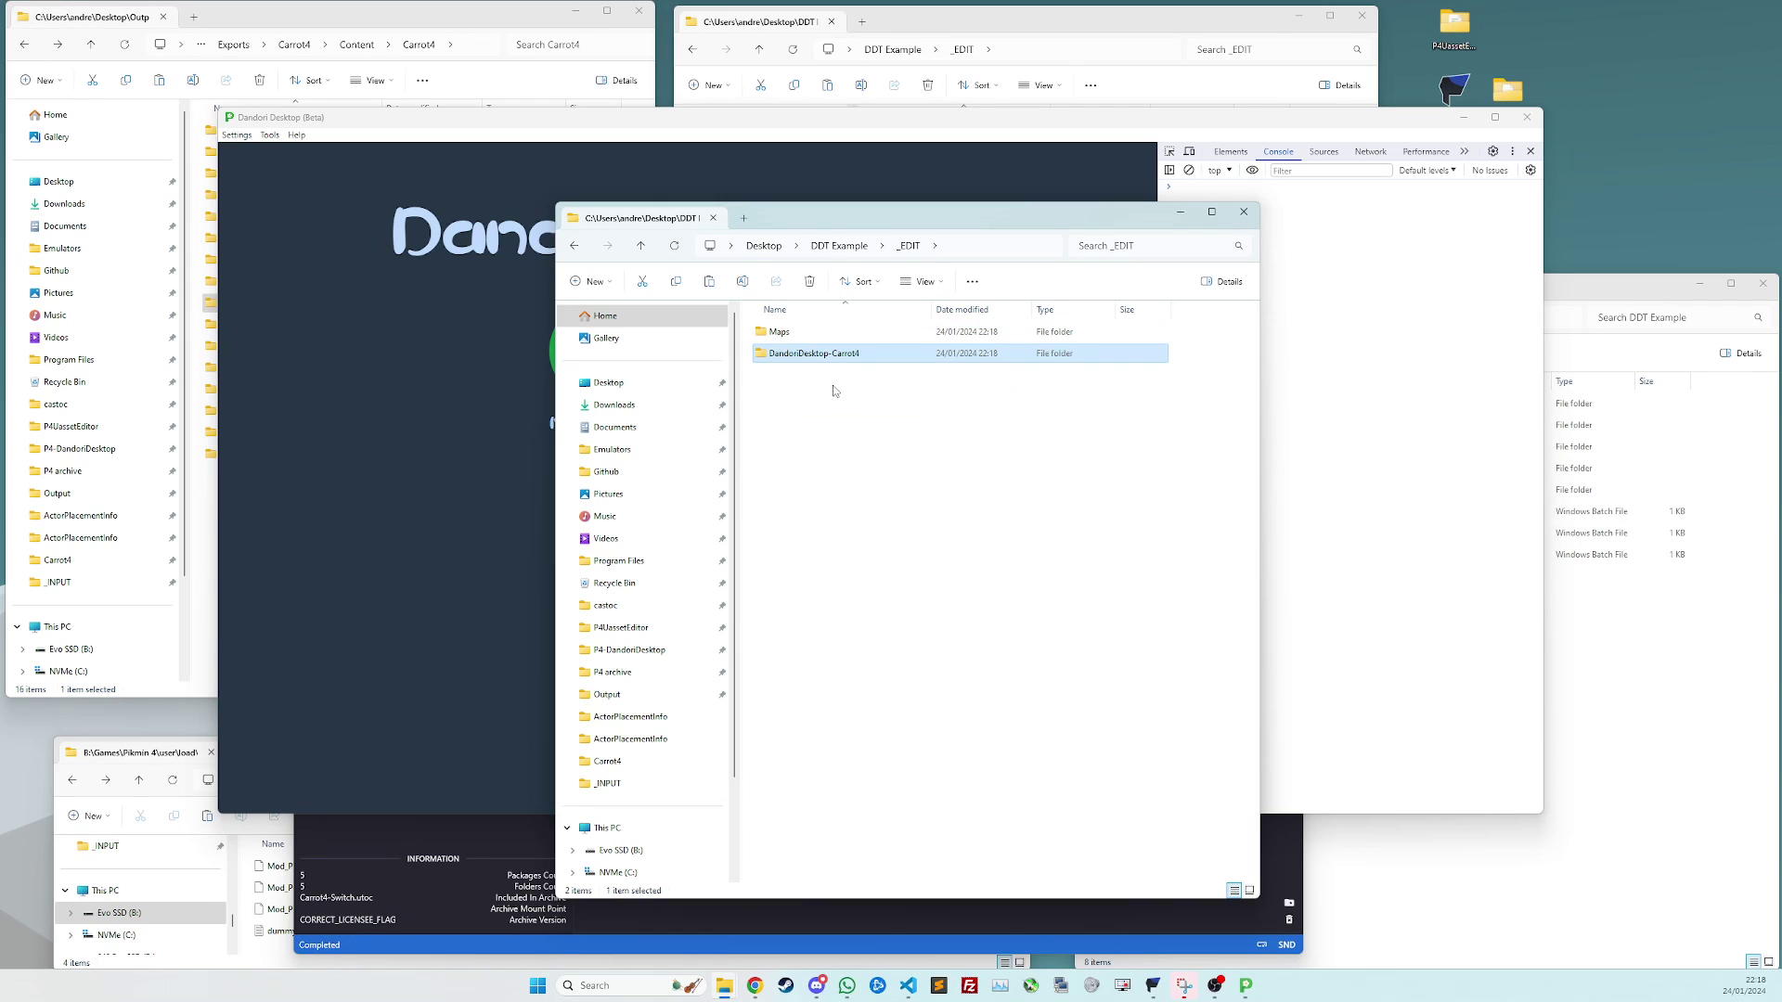
click(803, 338)
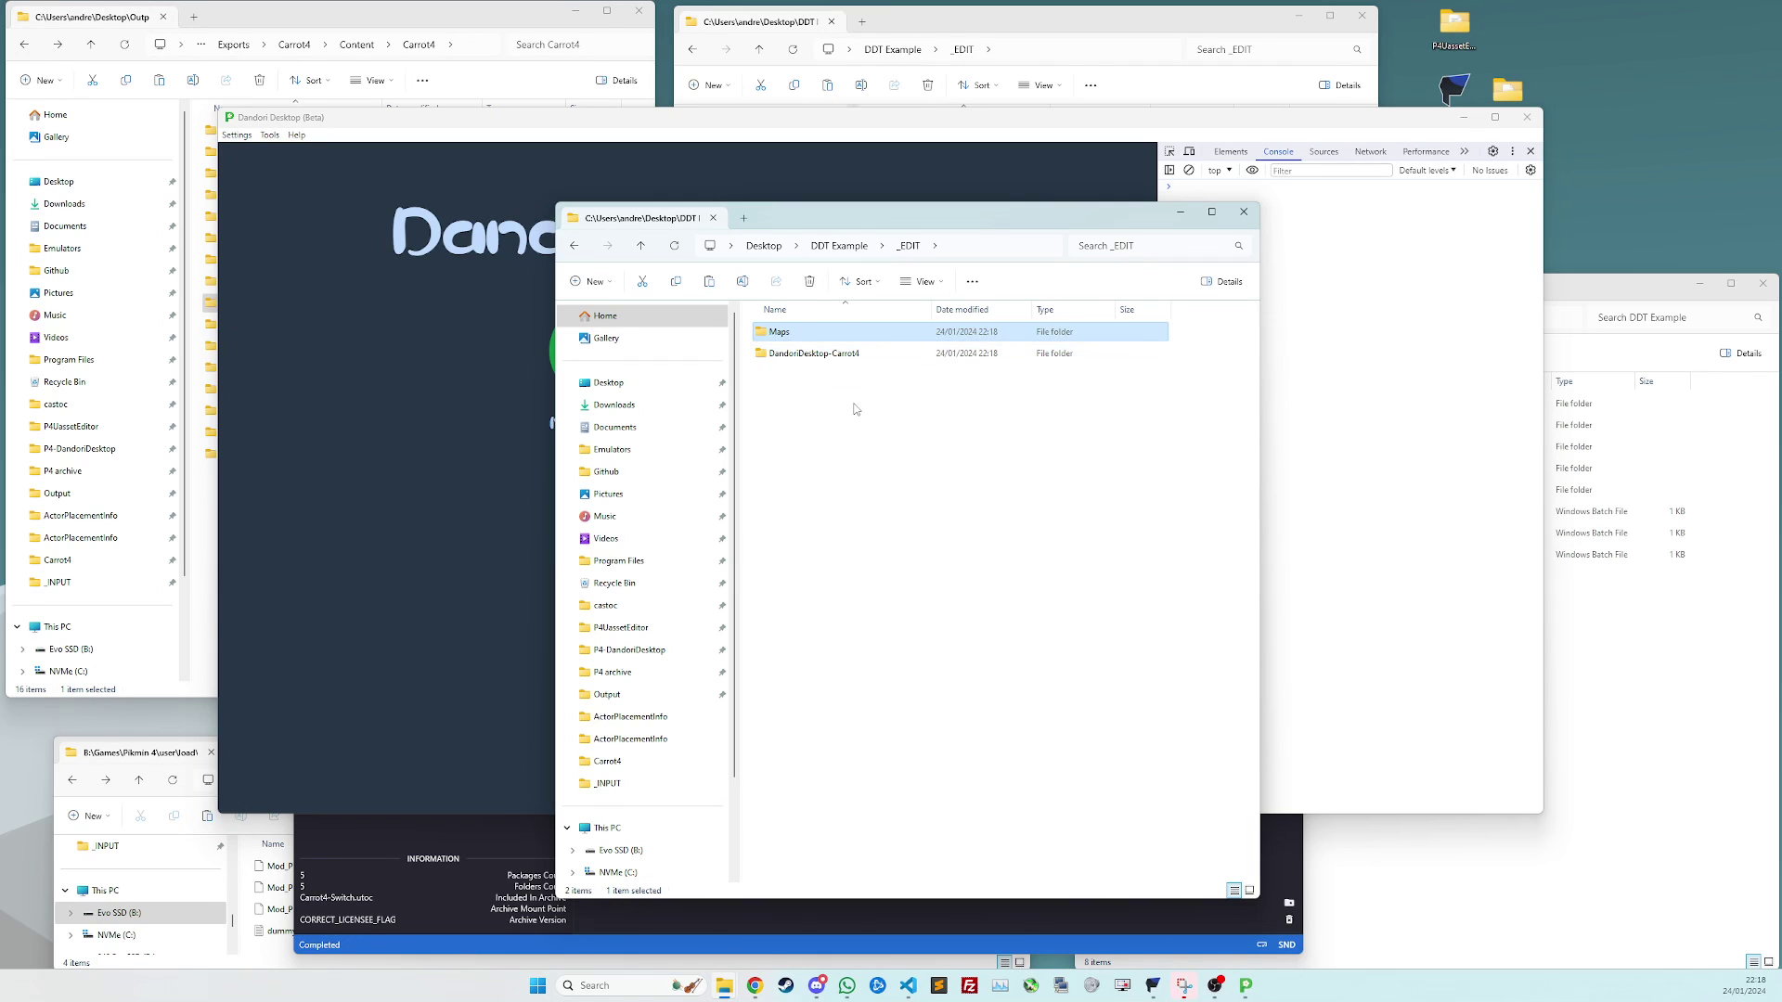
key(Delete)
Rename DandoriDesktop-Carrot4 to Carrot4 and confirm it contains the Maps folder
click(841, 339)
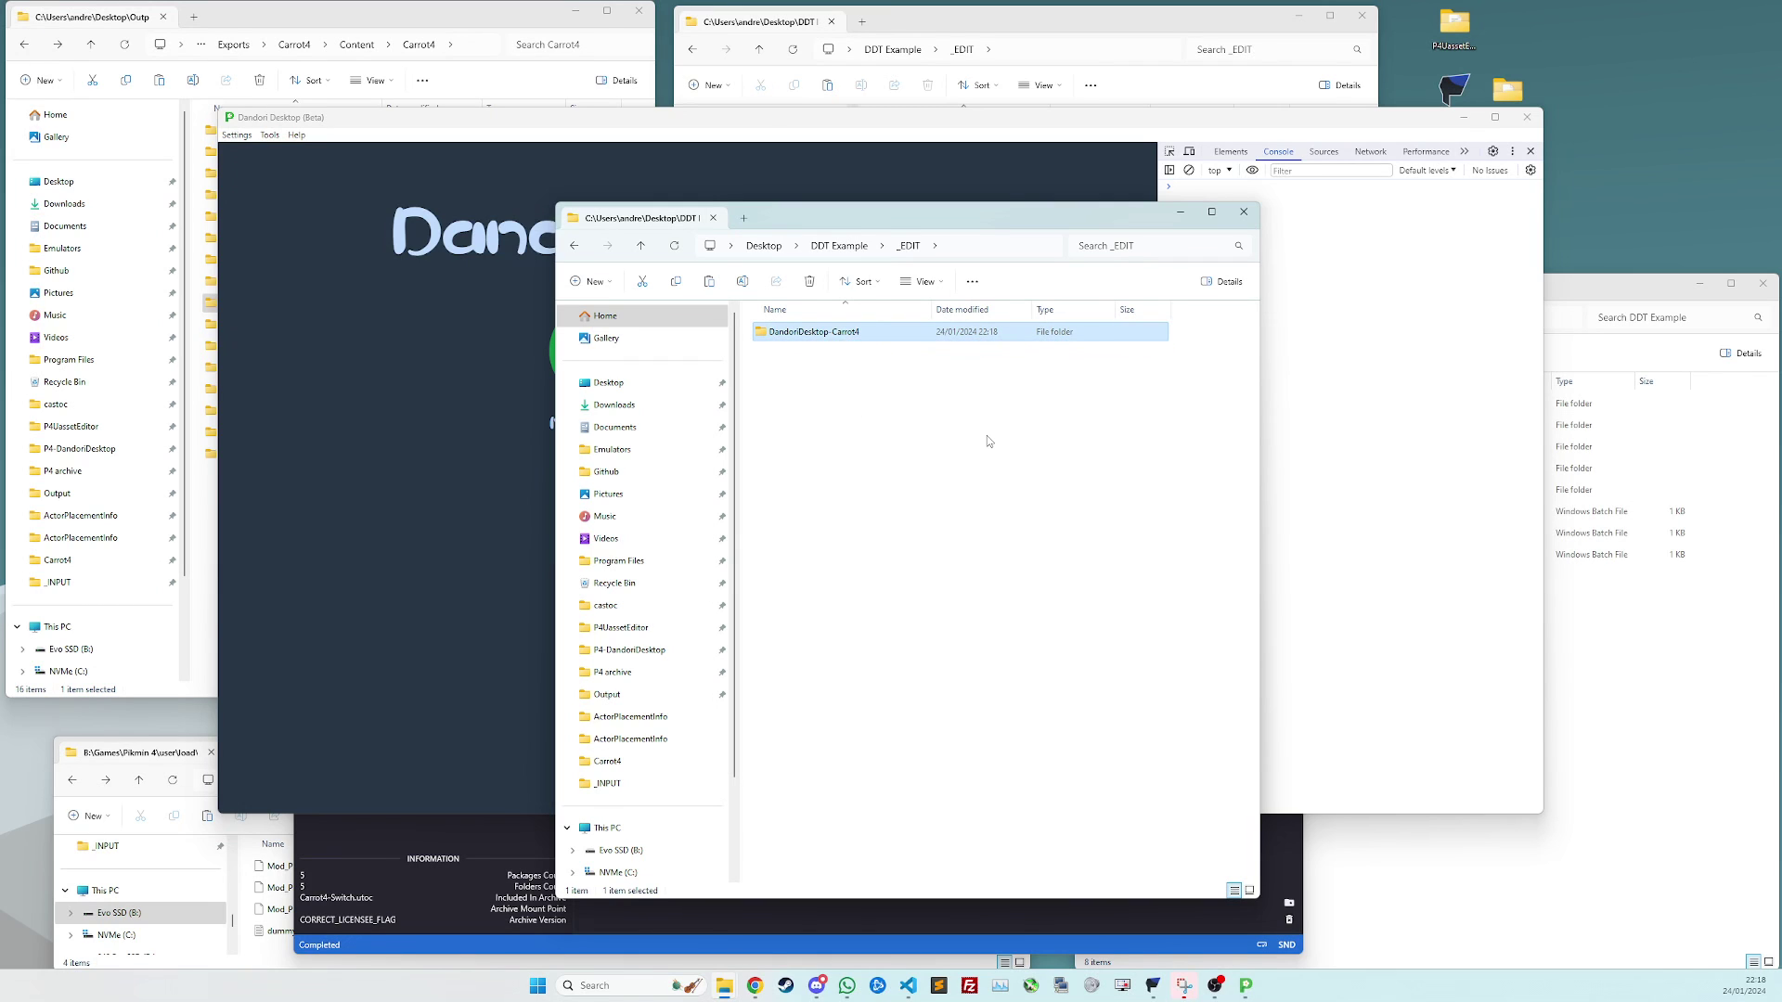
key(F2)
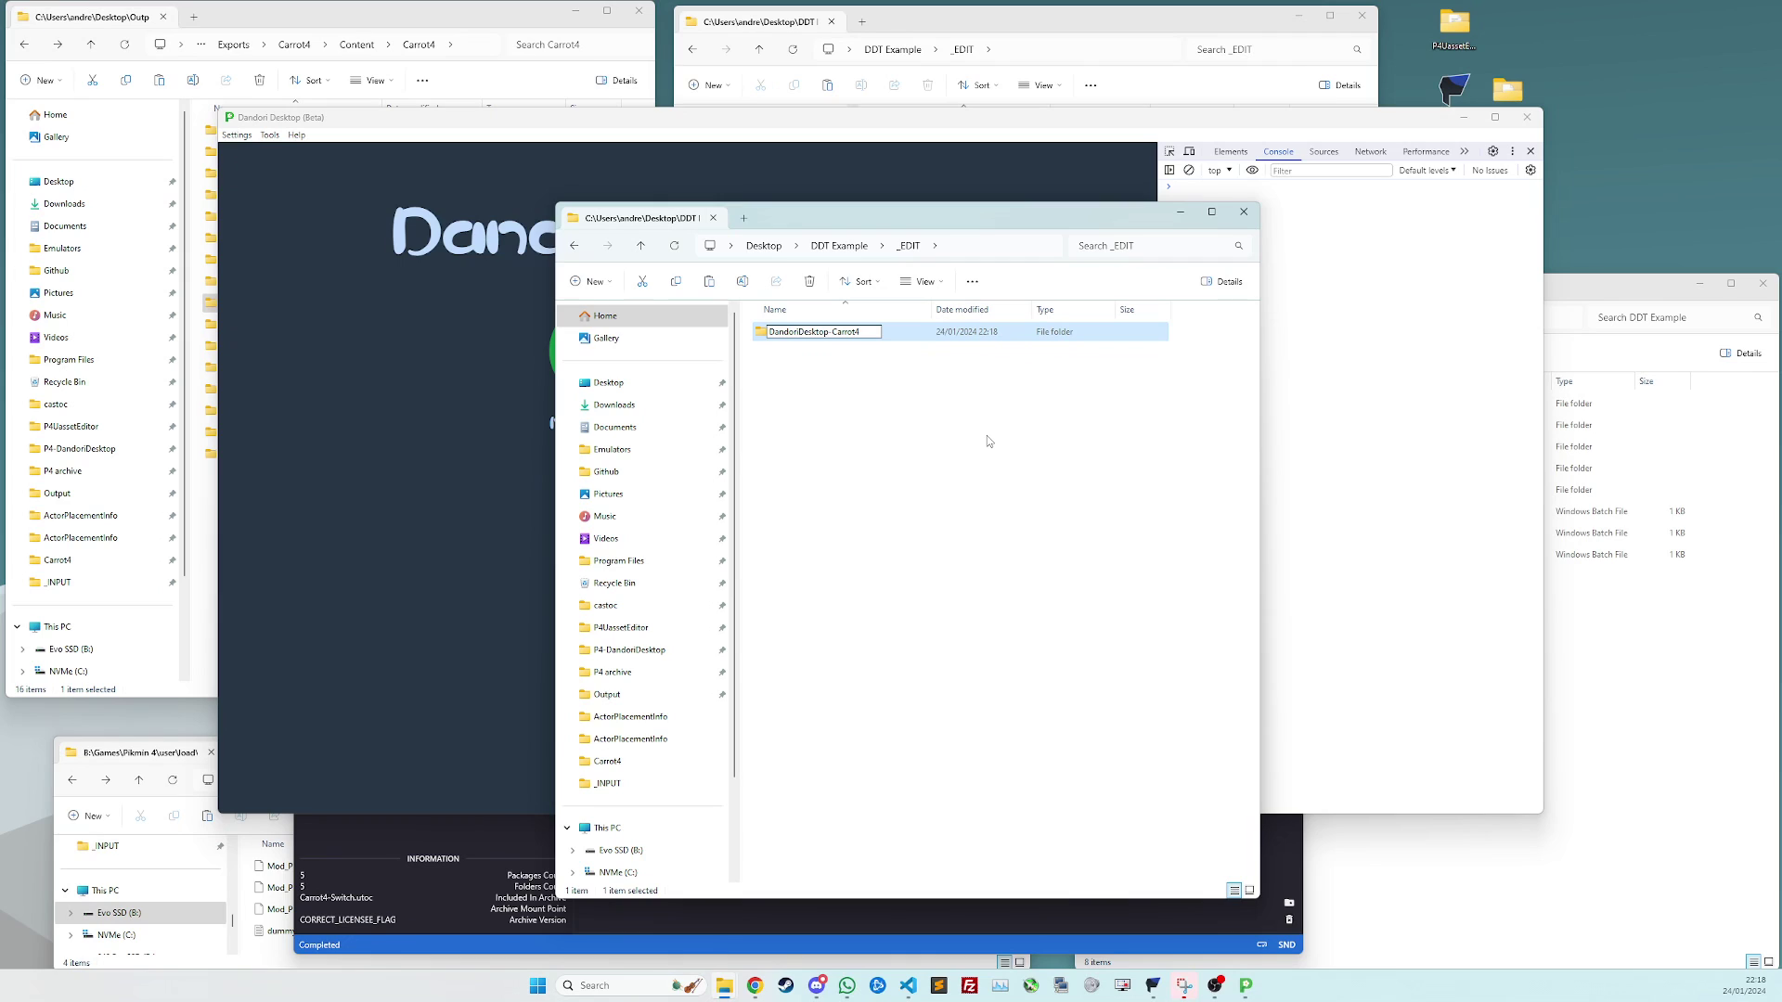
key(BackSpace)
key(ctrl+BackSpace)
key(Return)
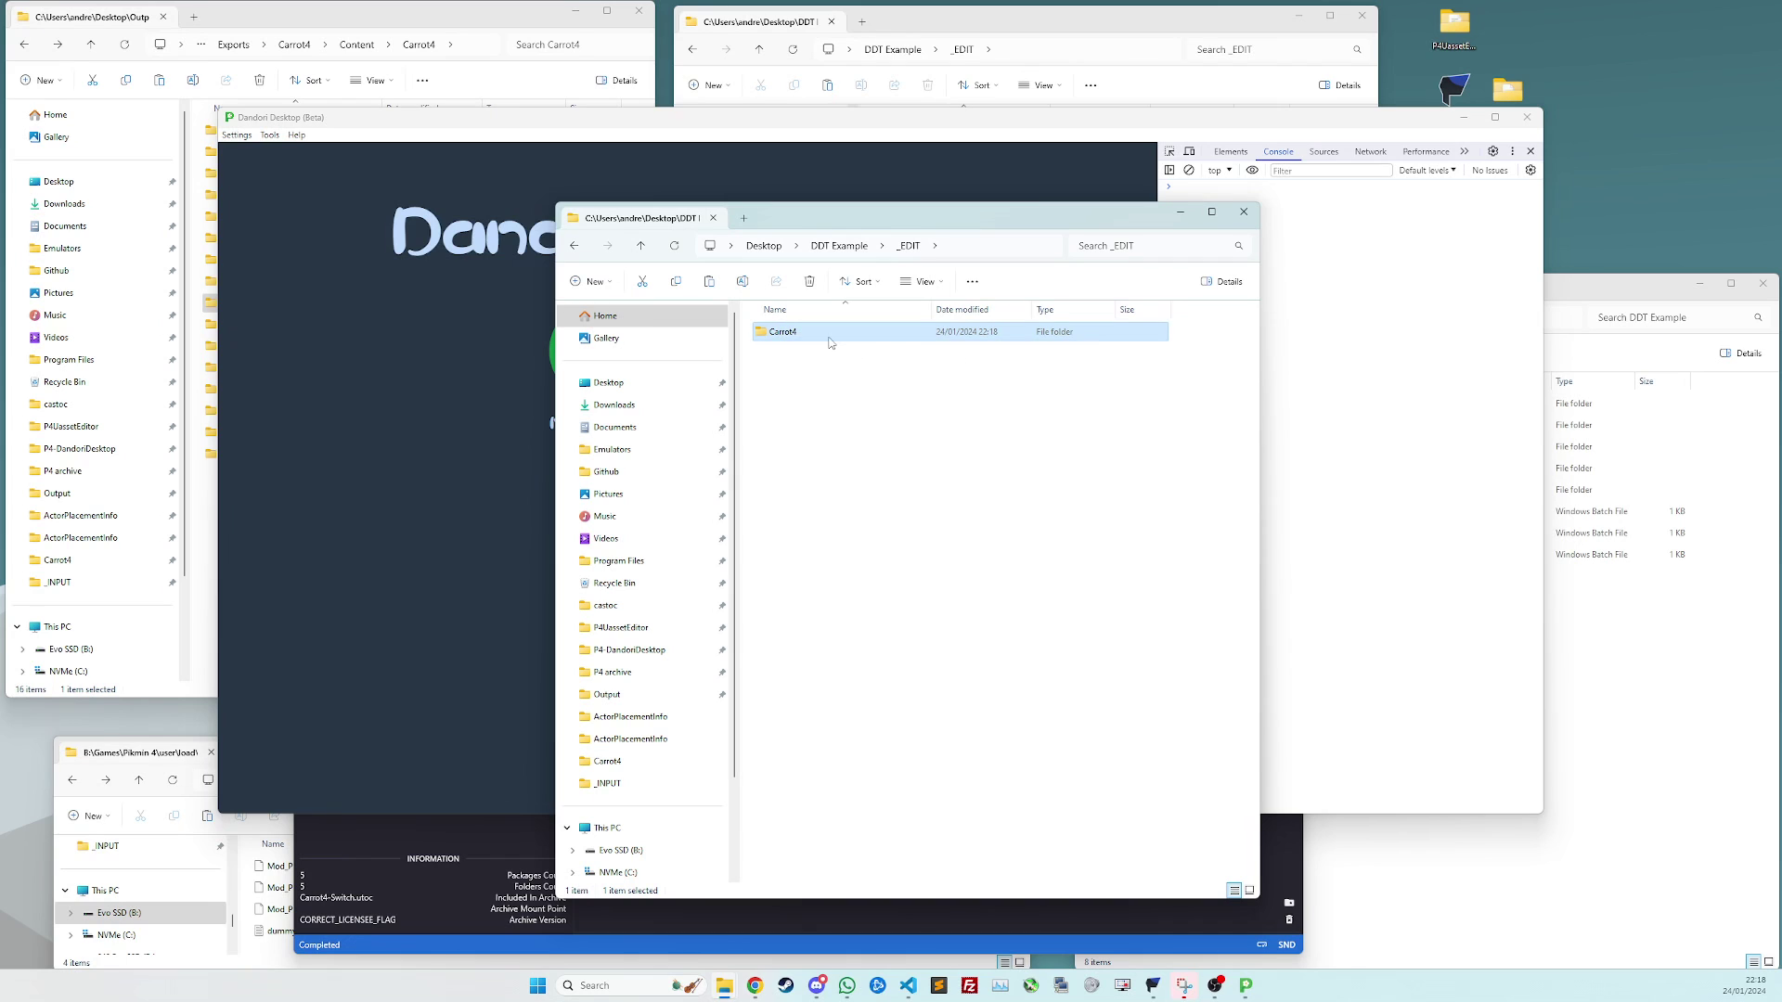
double_click(830, 334)
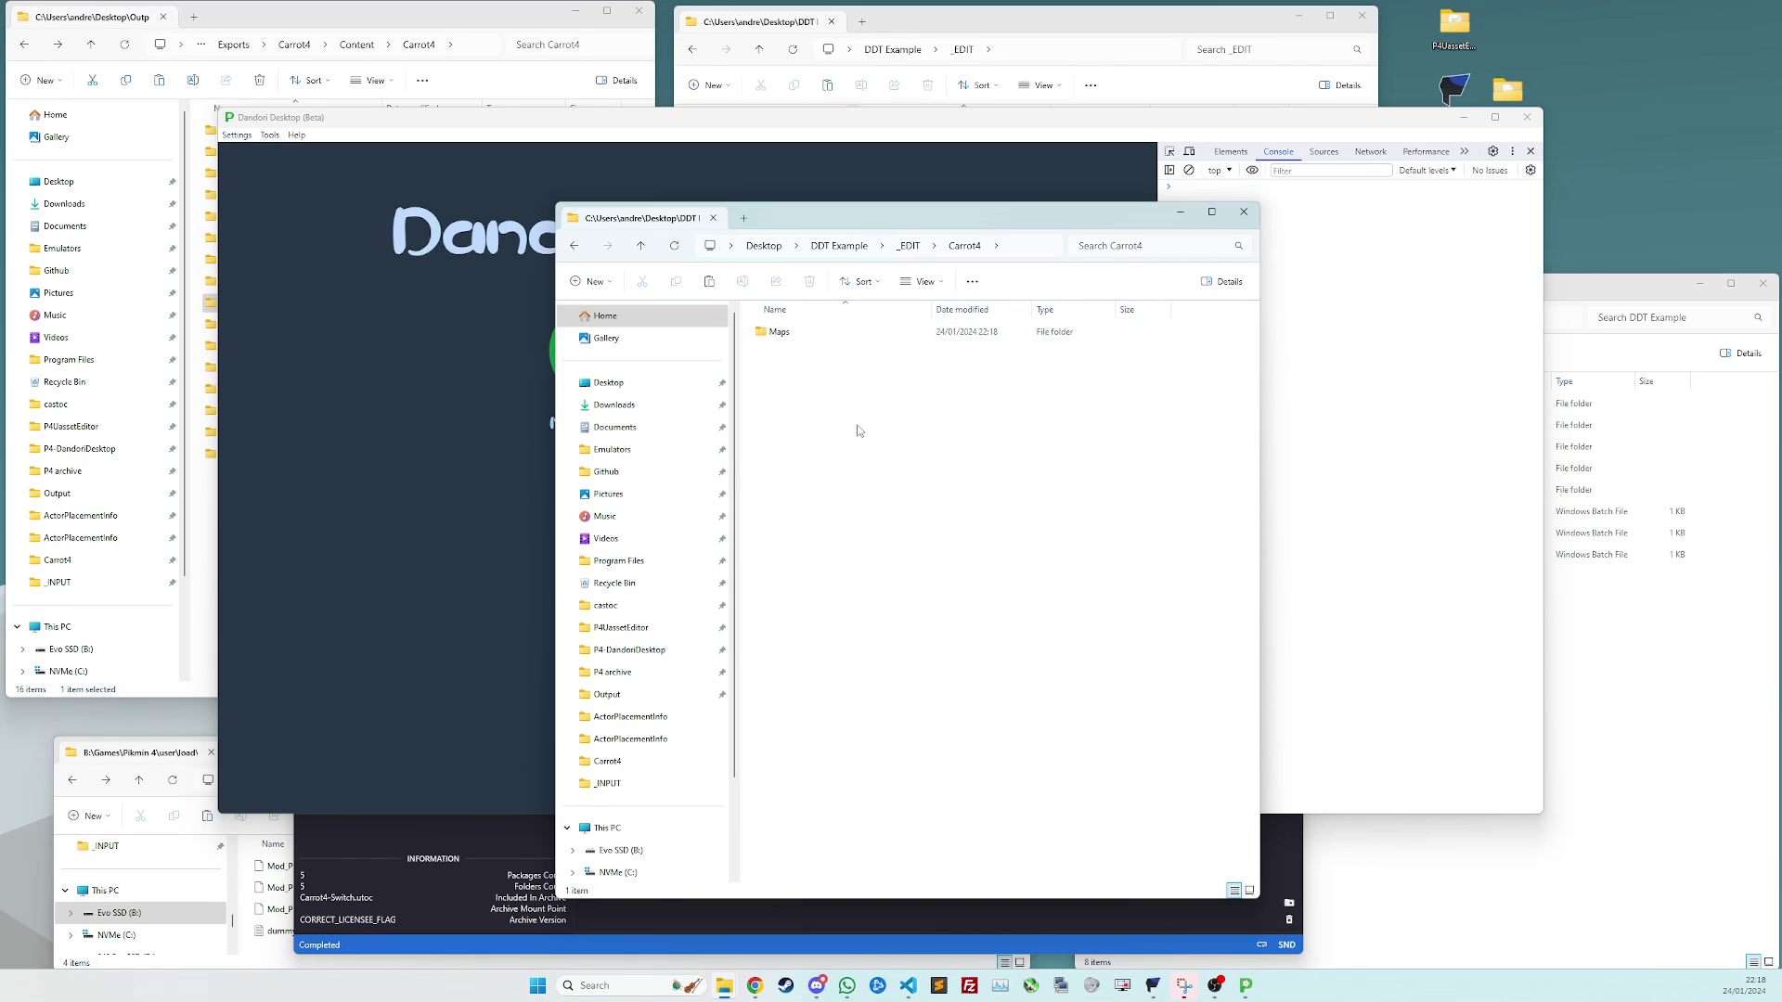
key(Return)
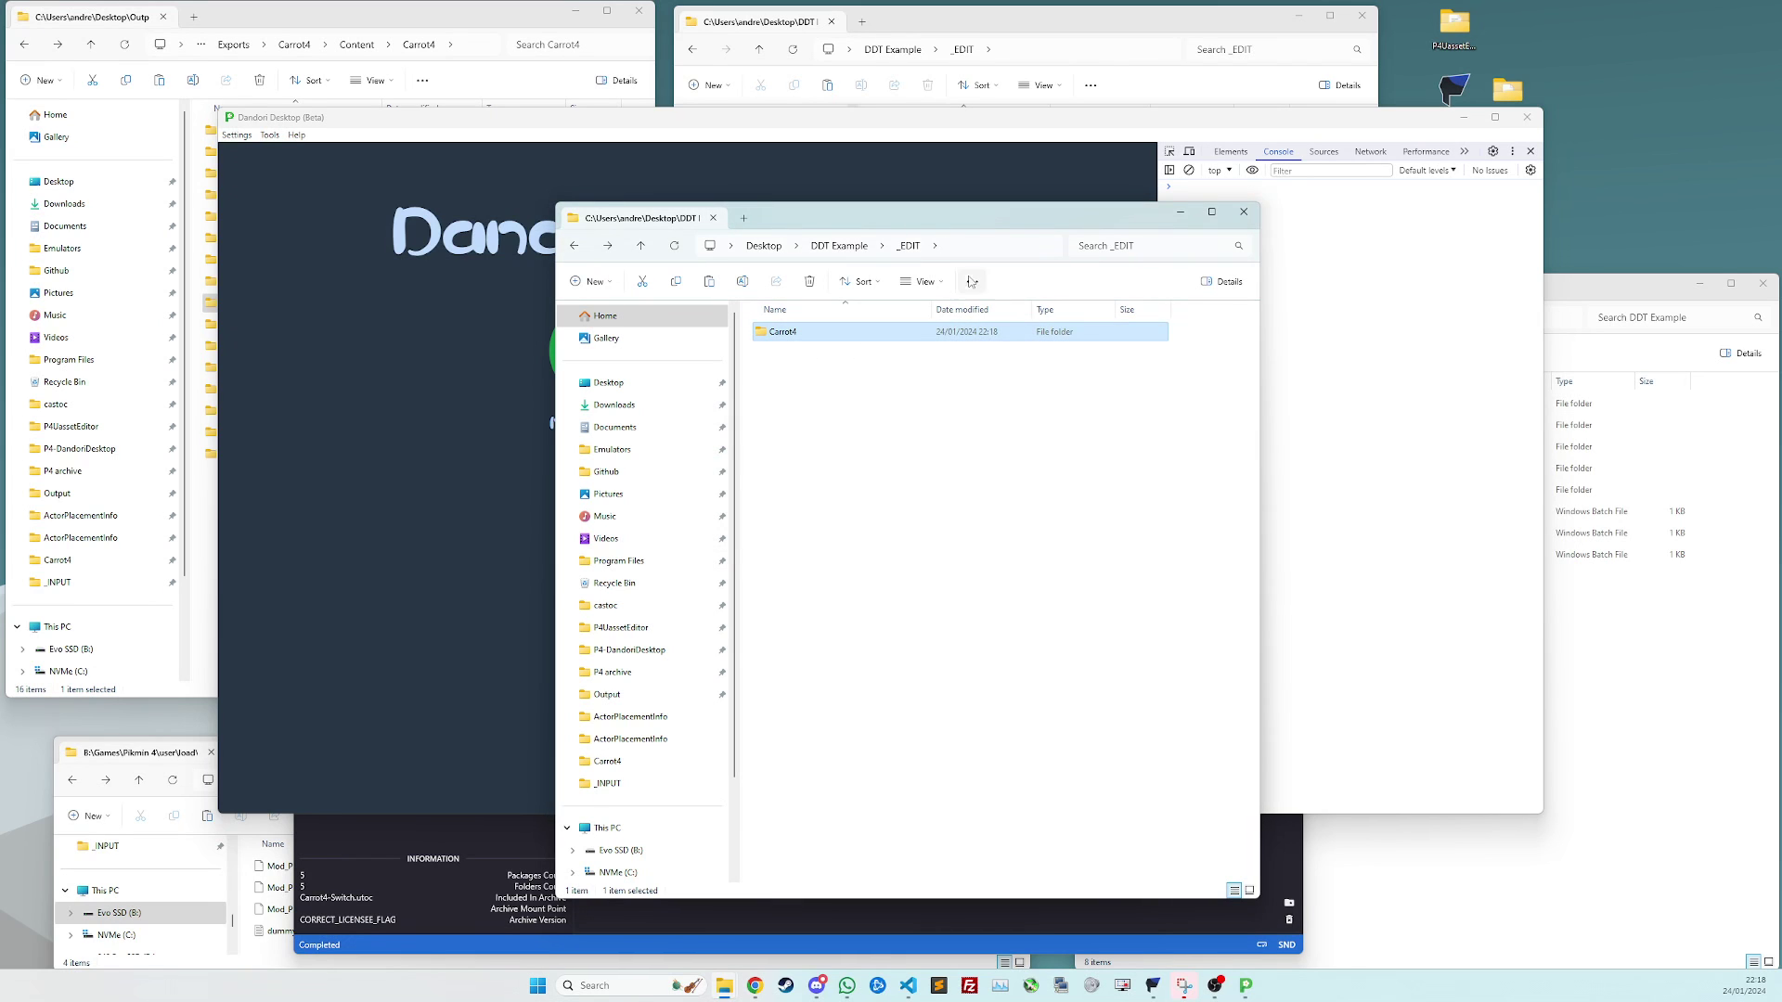
Point the Settings > Carrot4 Folder option to Desktop\DDT Example\_EDIT\Carrot4
click(320, 224)
click(237, 135)
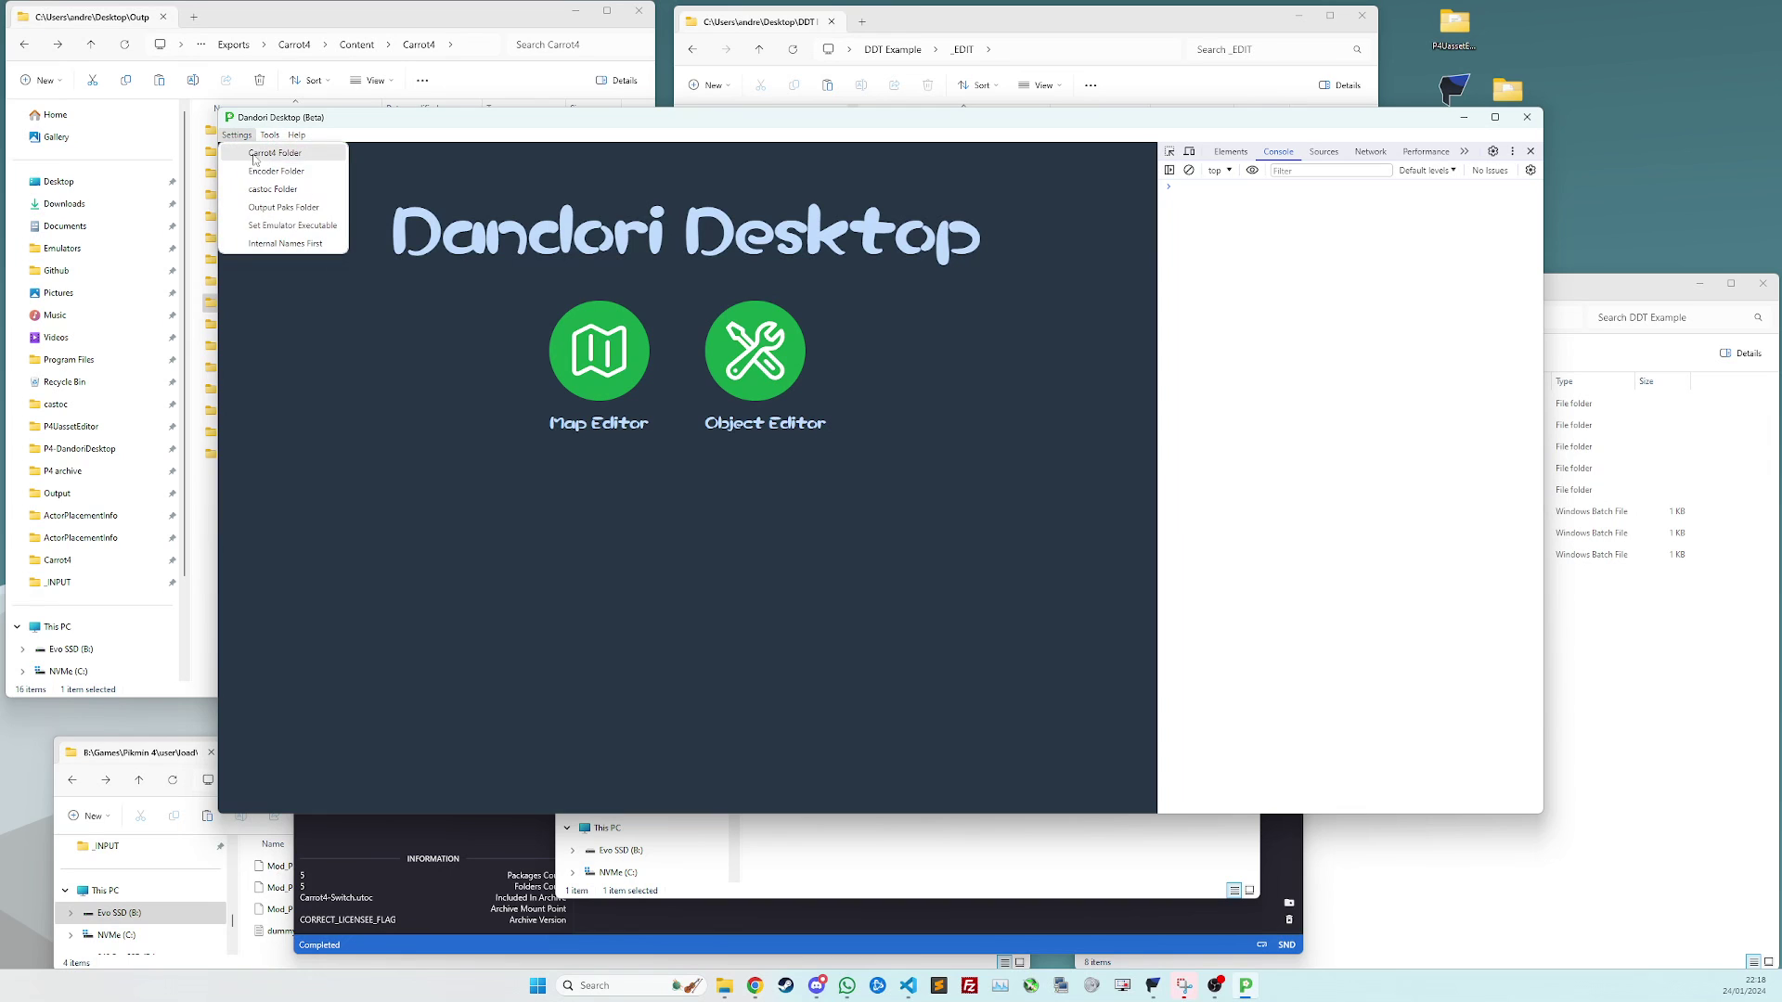
click(315, 155)
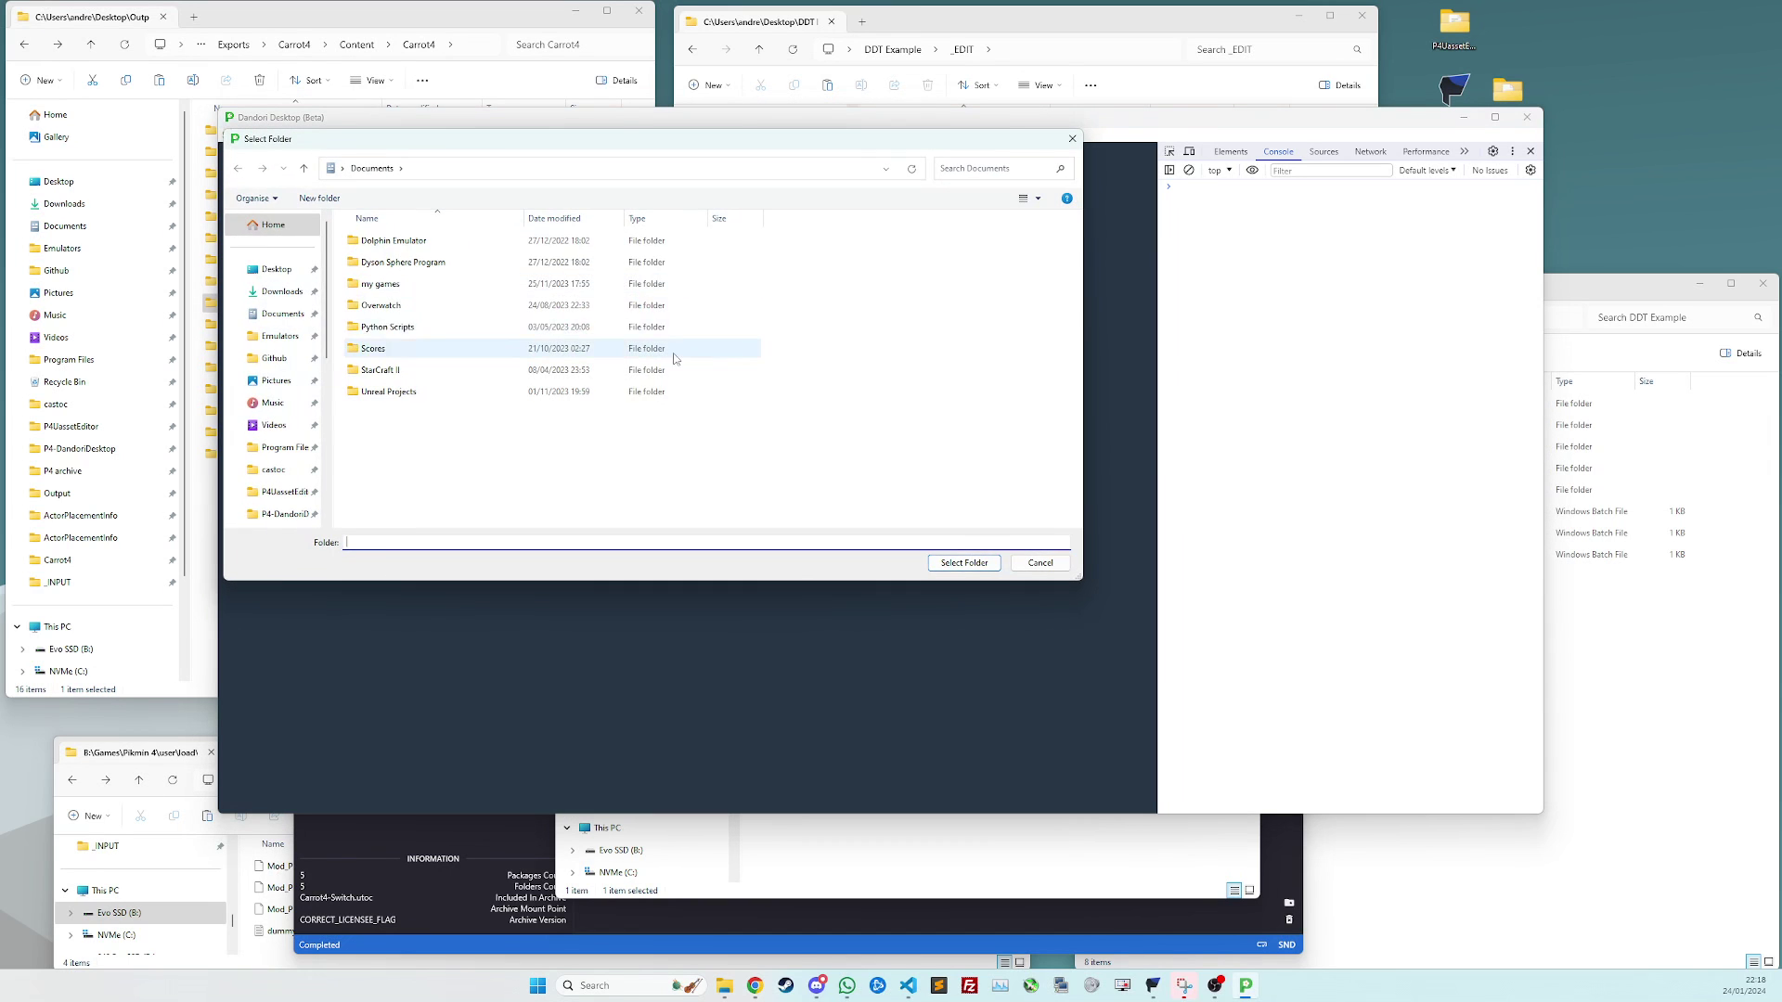
click(275, 270)
double_click(598, 246)
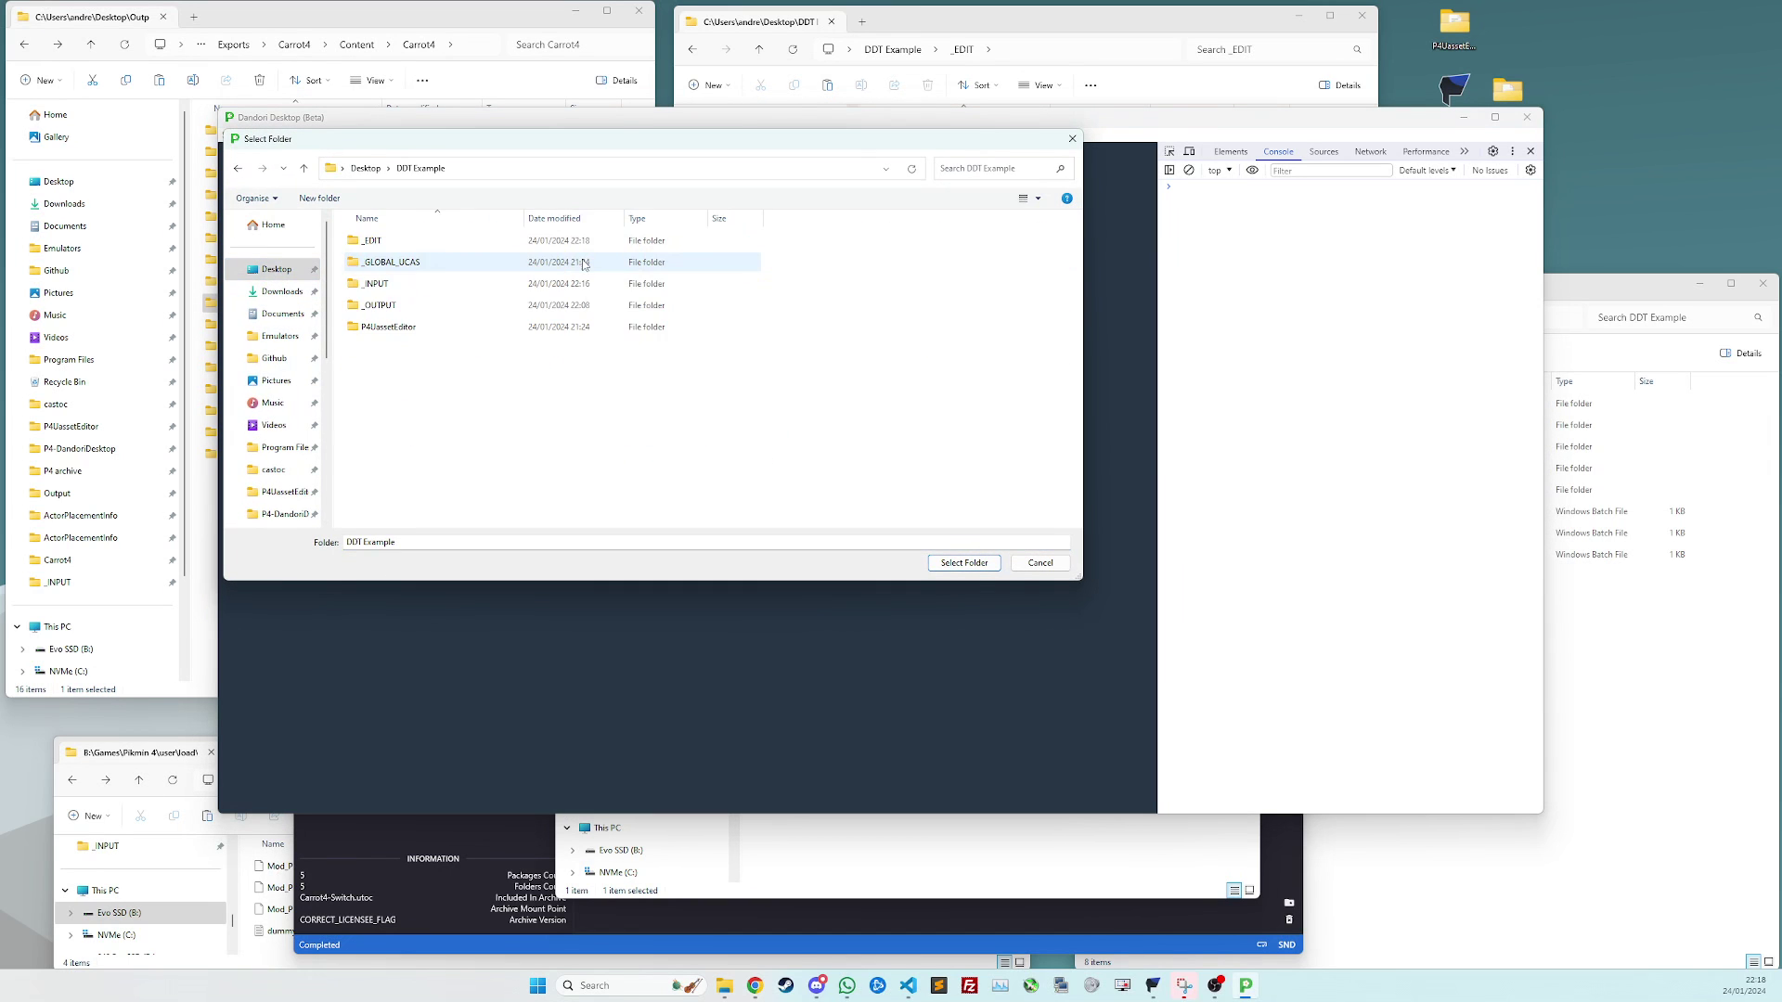
click(409, 243)
double_click(409, 247)
double_click(409, 245)
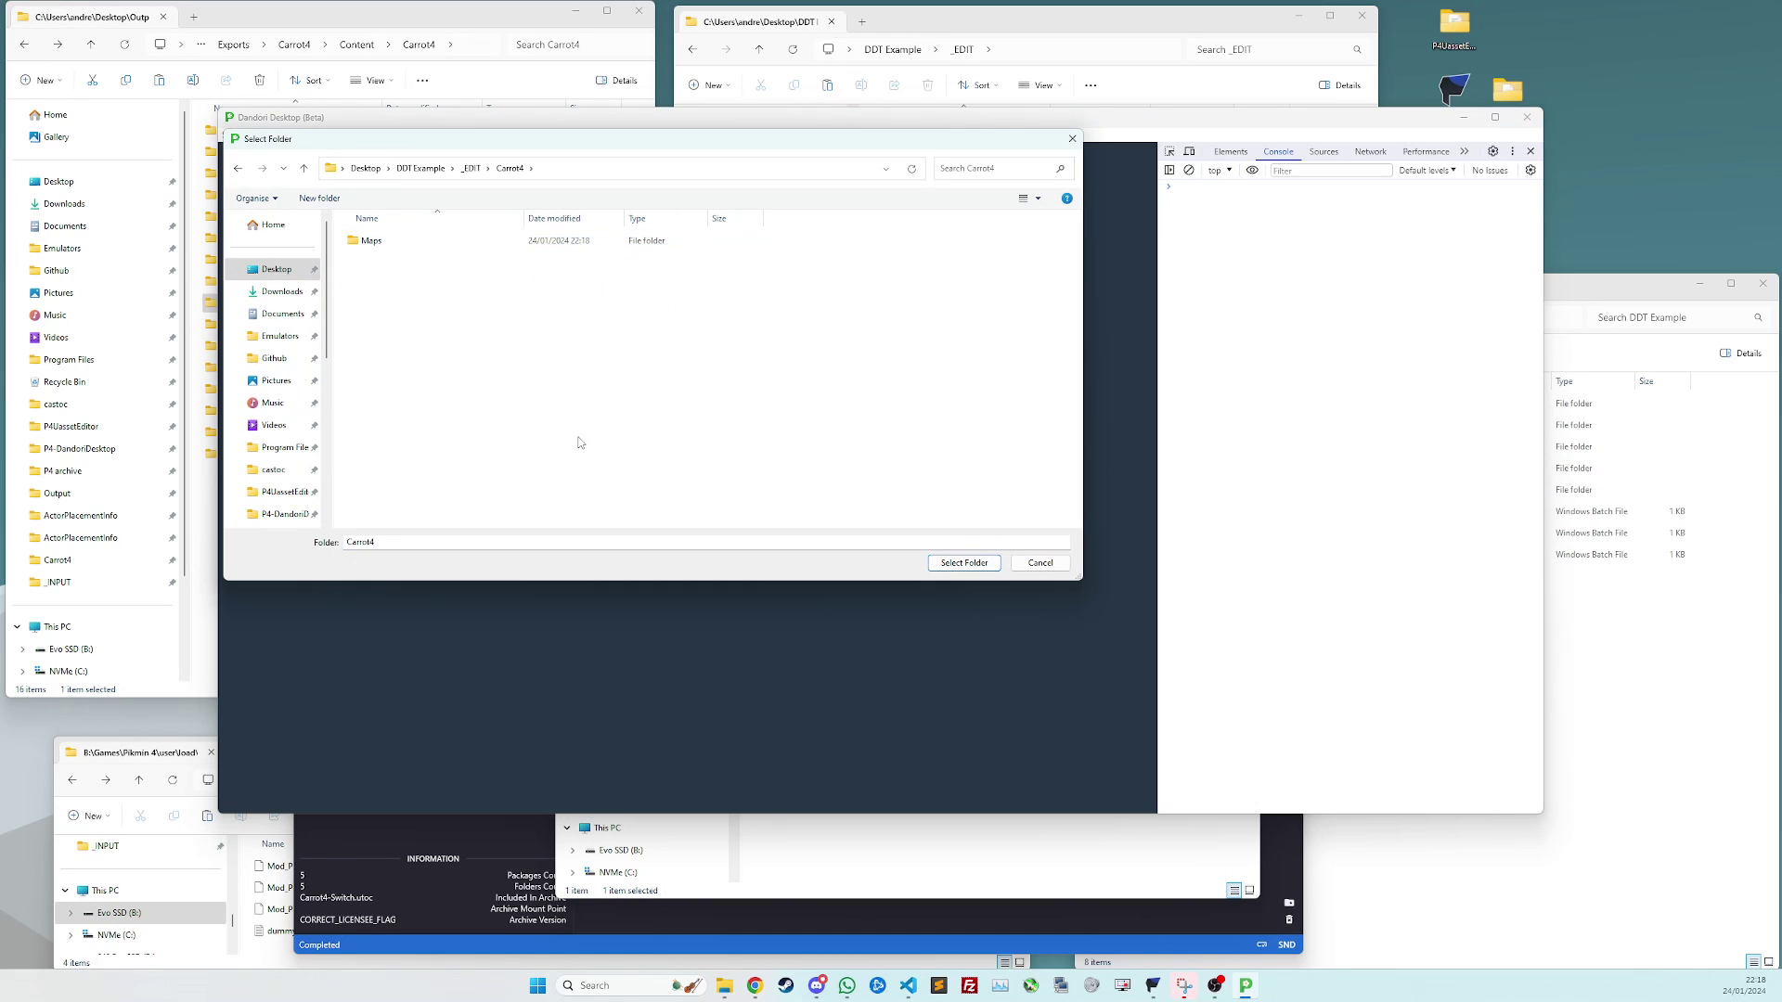
click(968, 566)
drag(827, 169, 1074, 171)
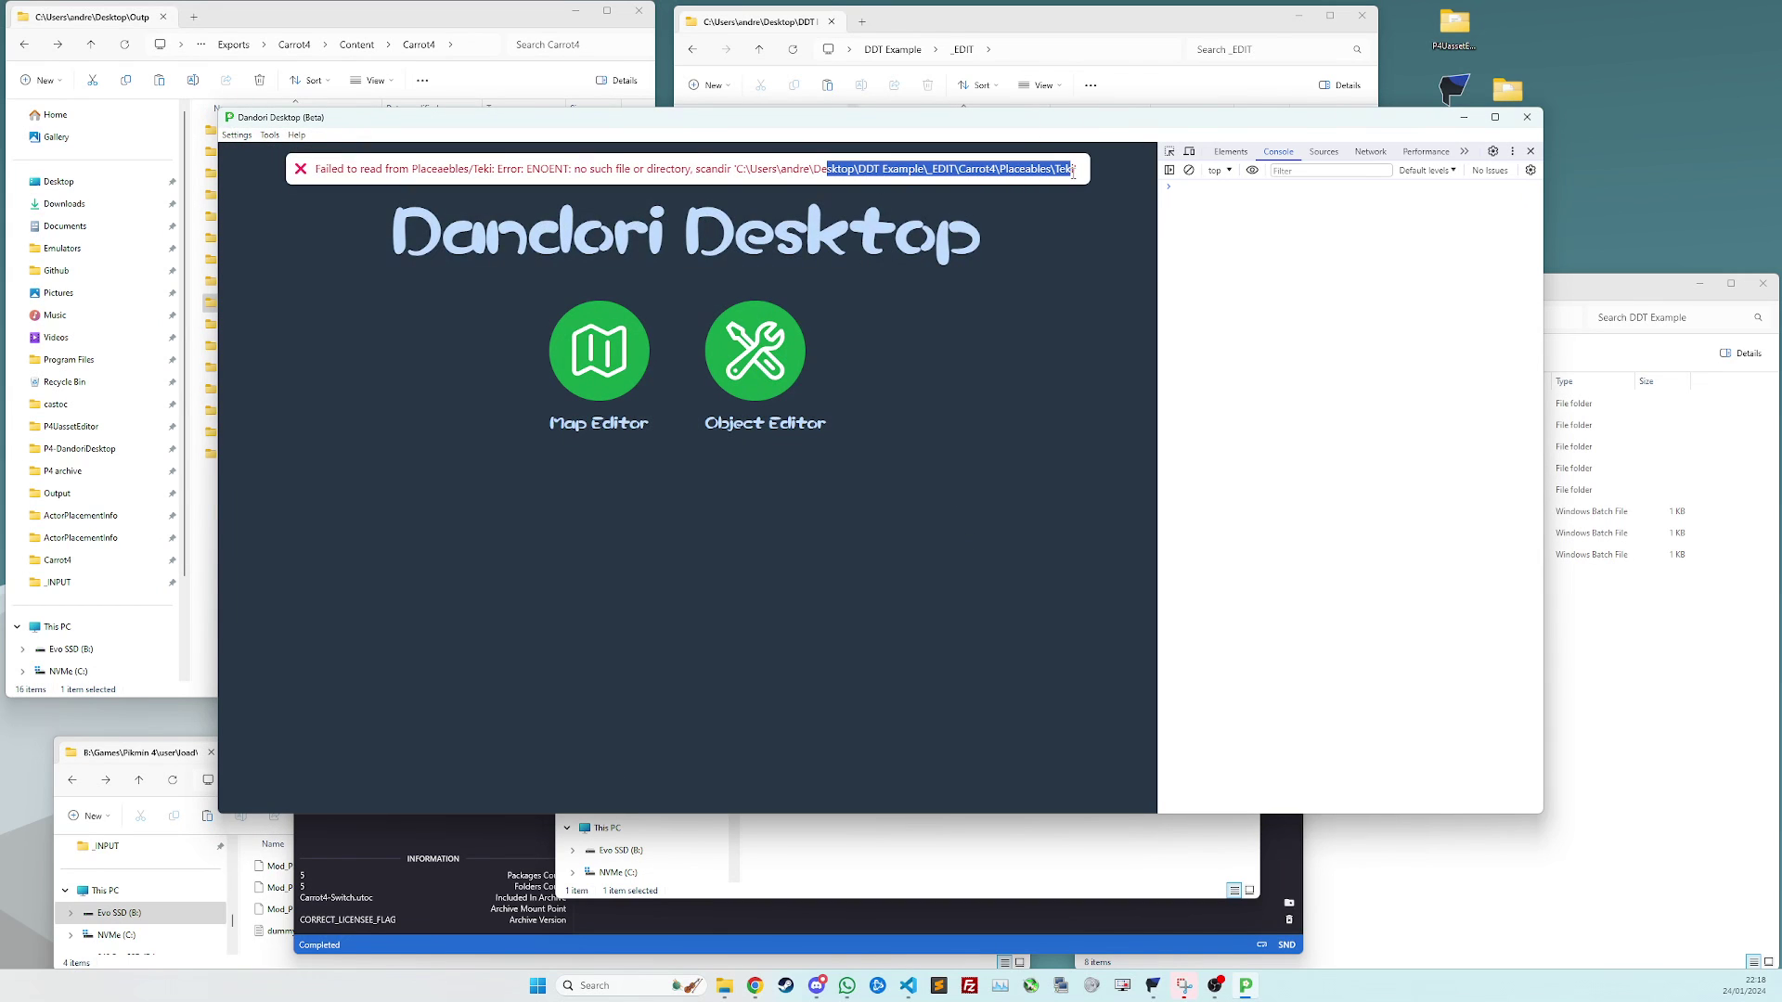
click(1074, 167)
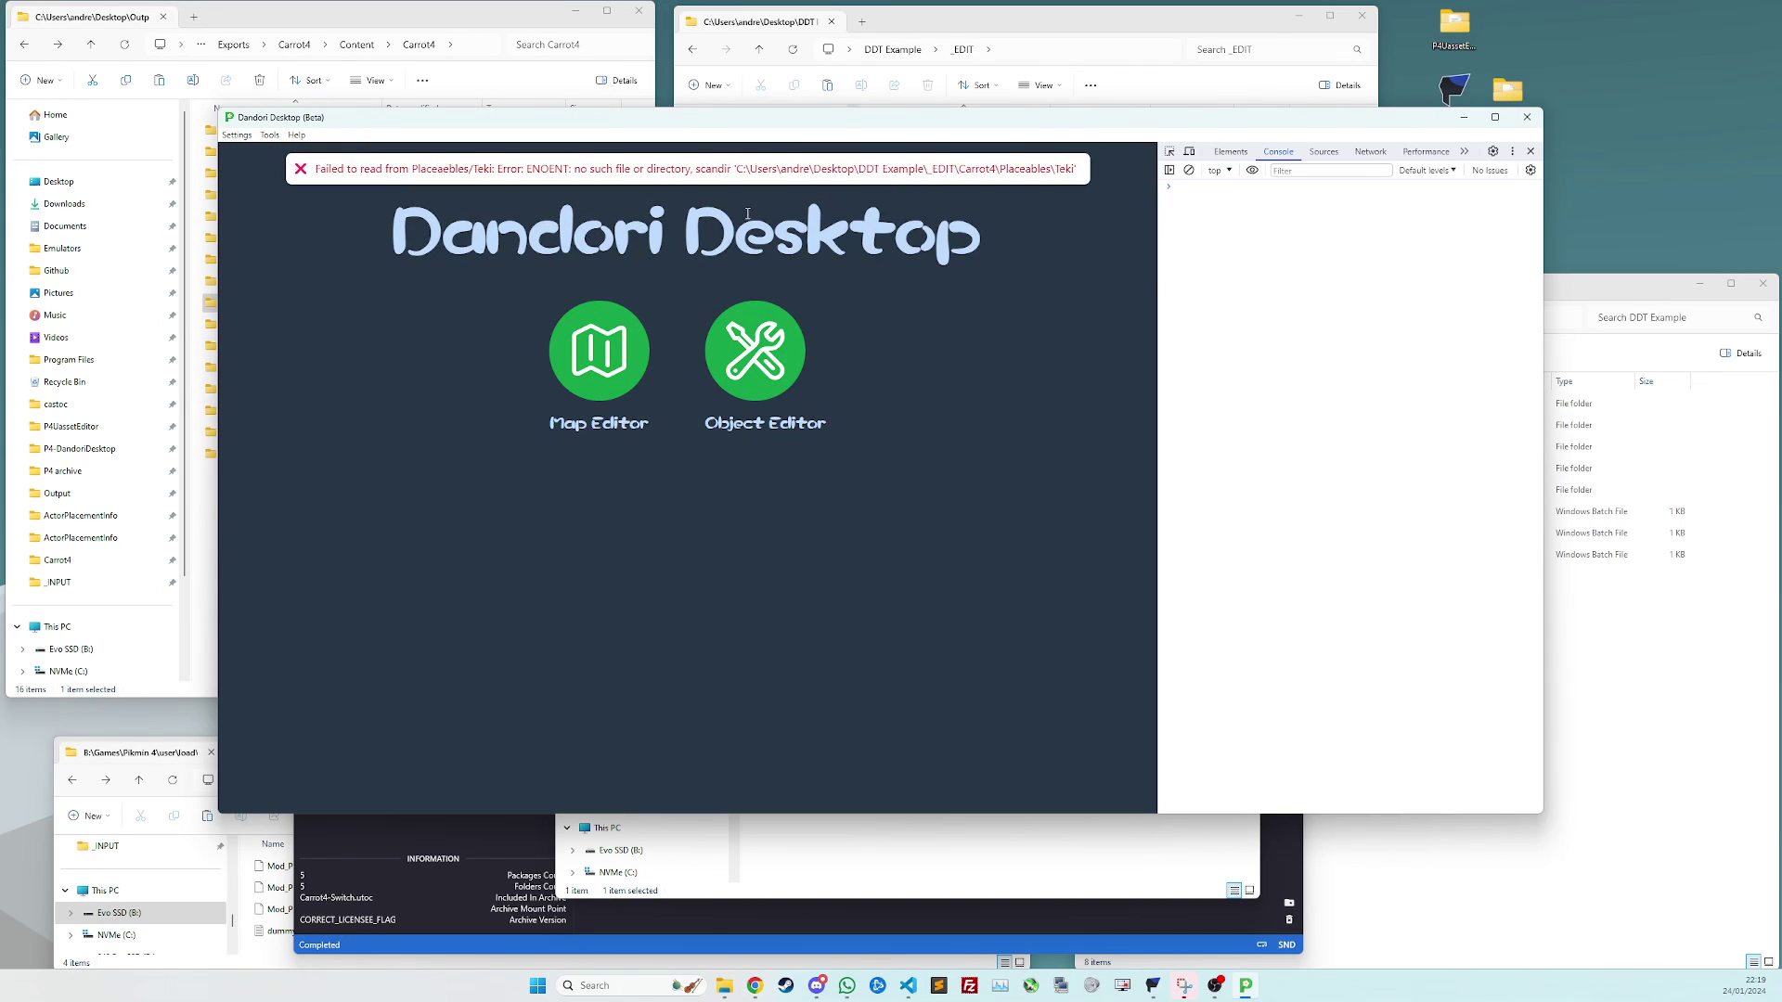
click(425, 859)
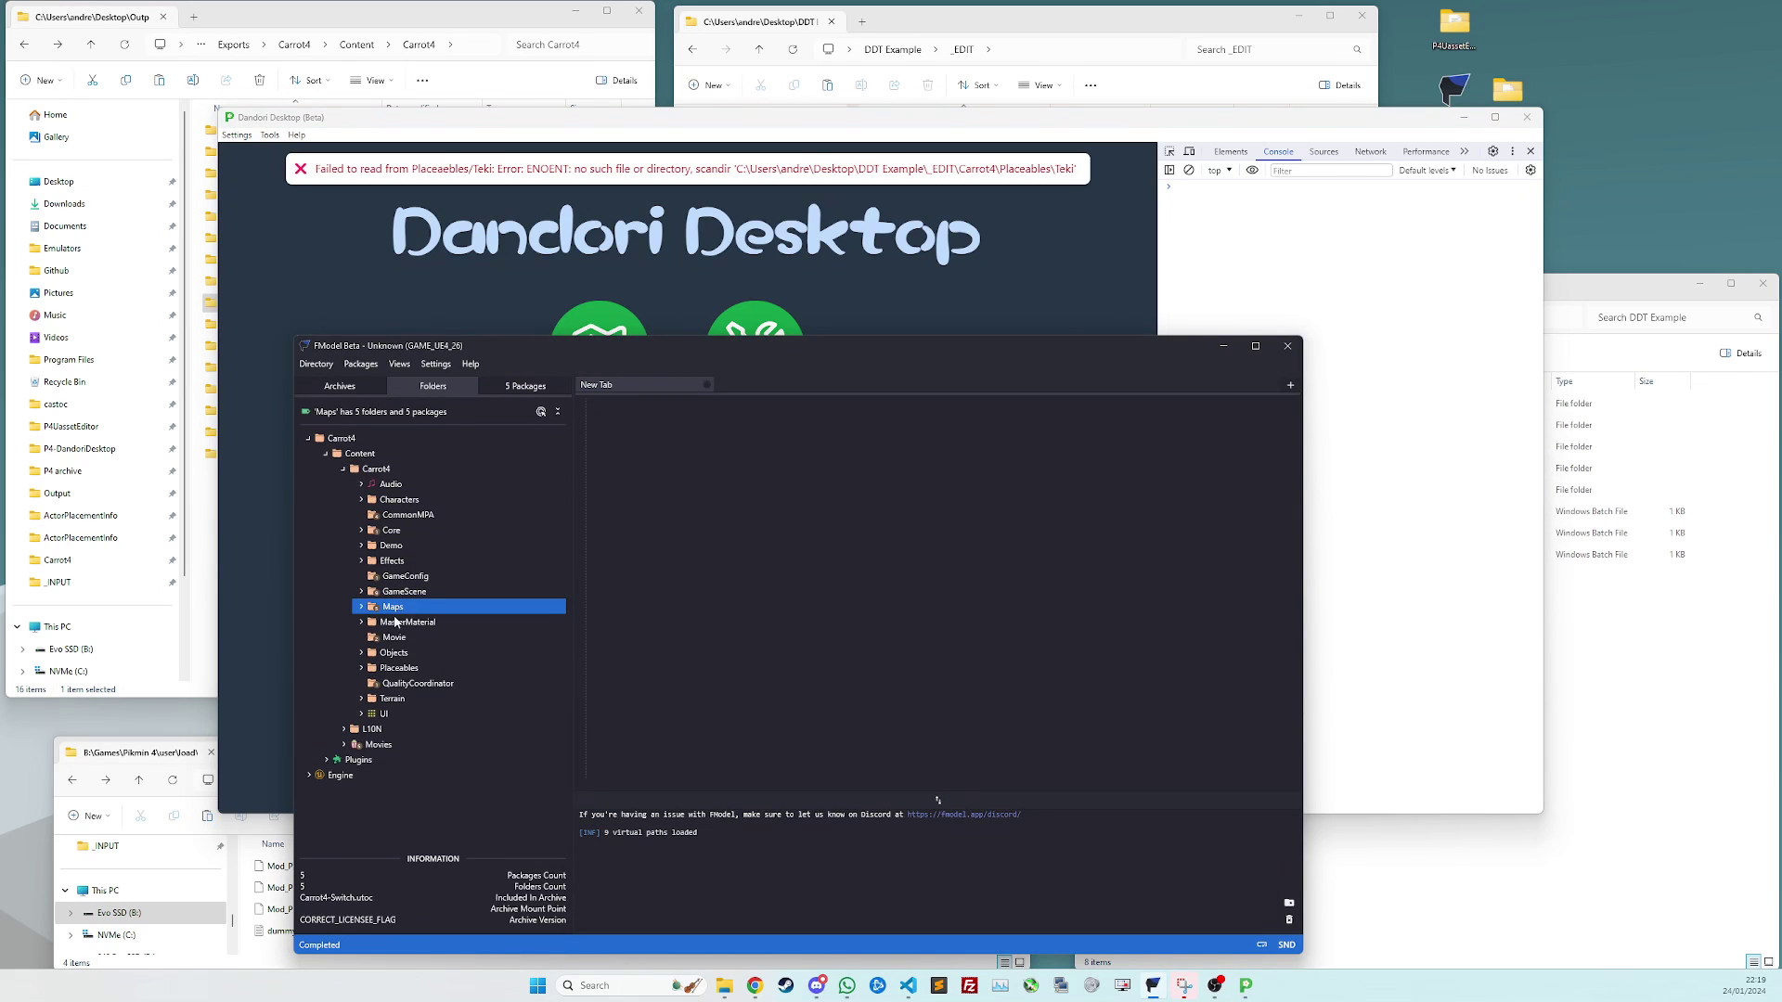
click(409, 668)
right_click(415, 669)
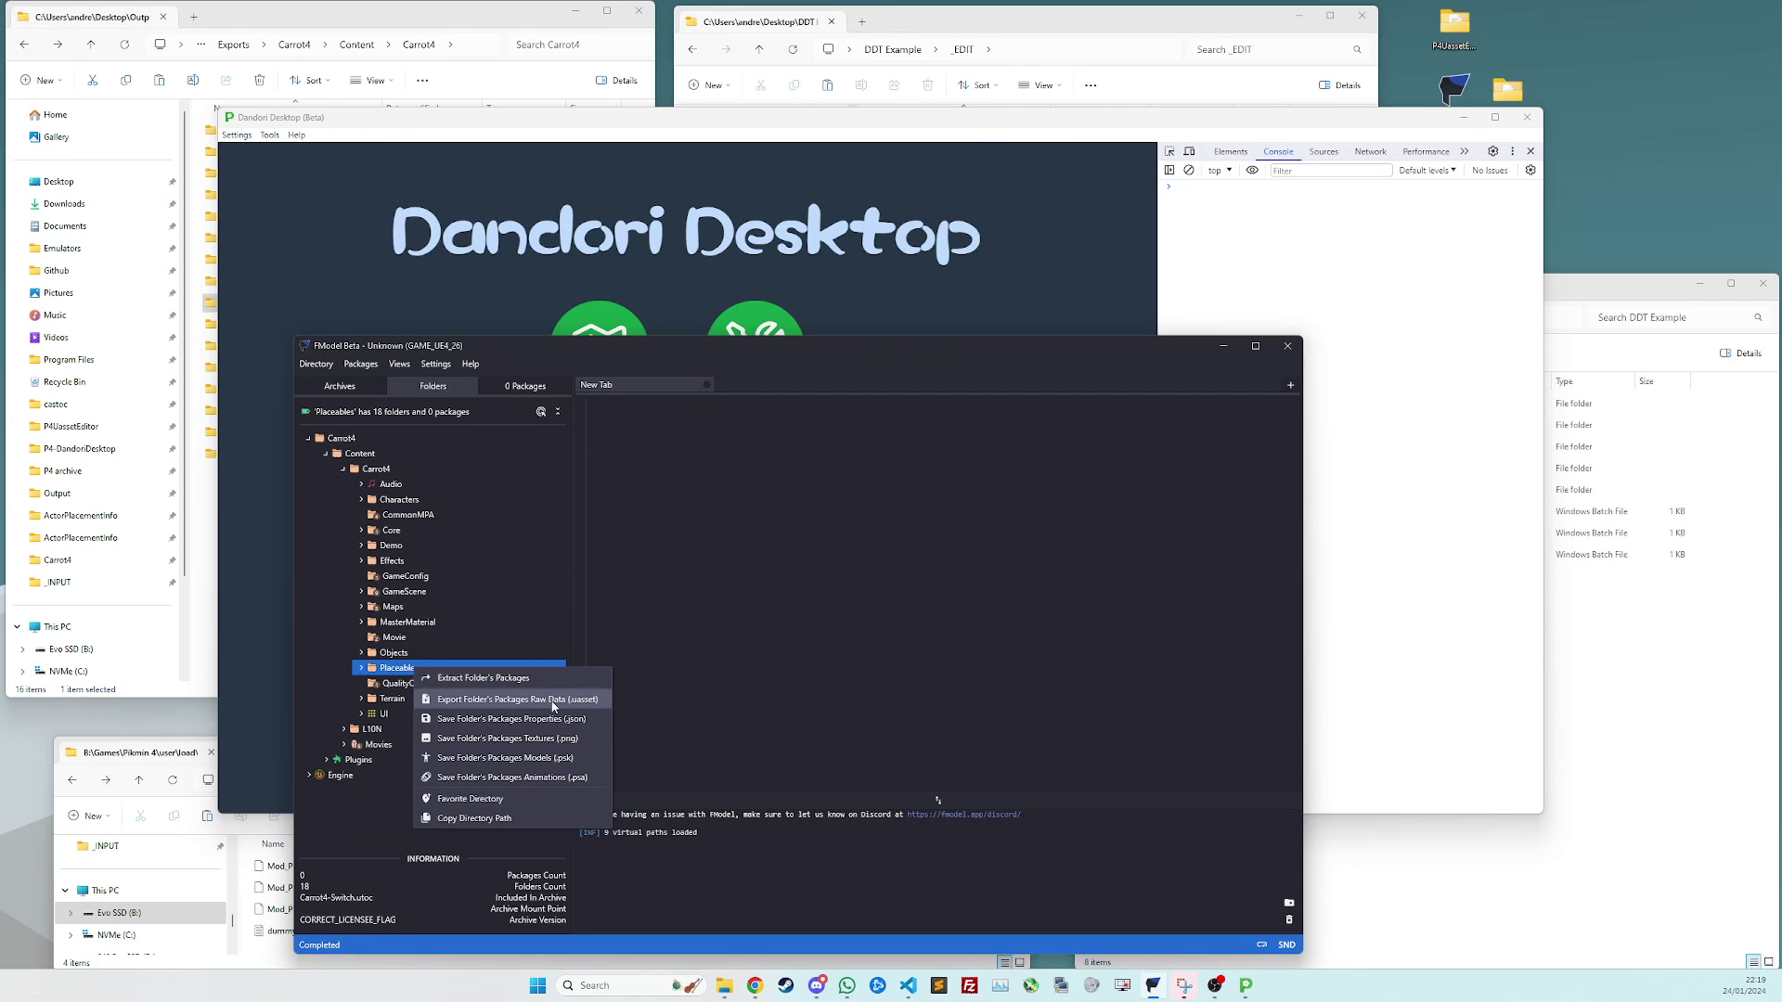
click(966, 291)
click(269, 134)
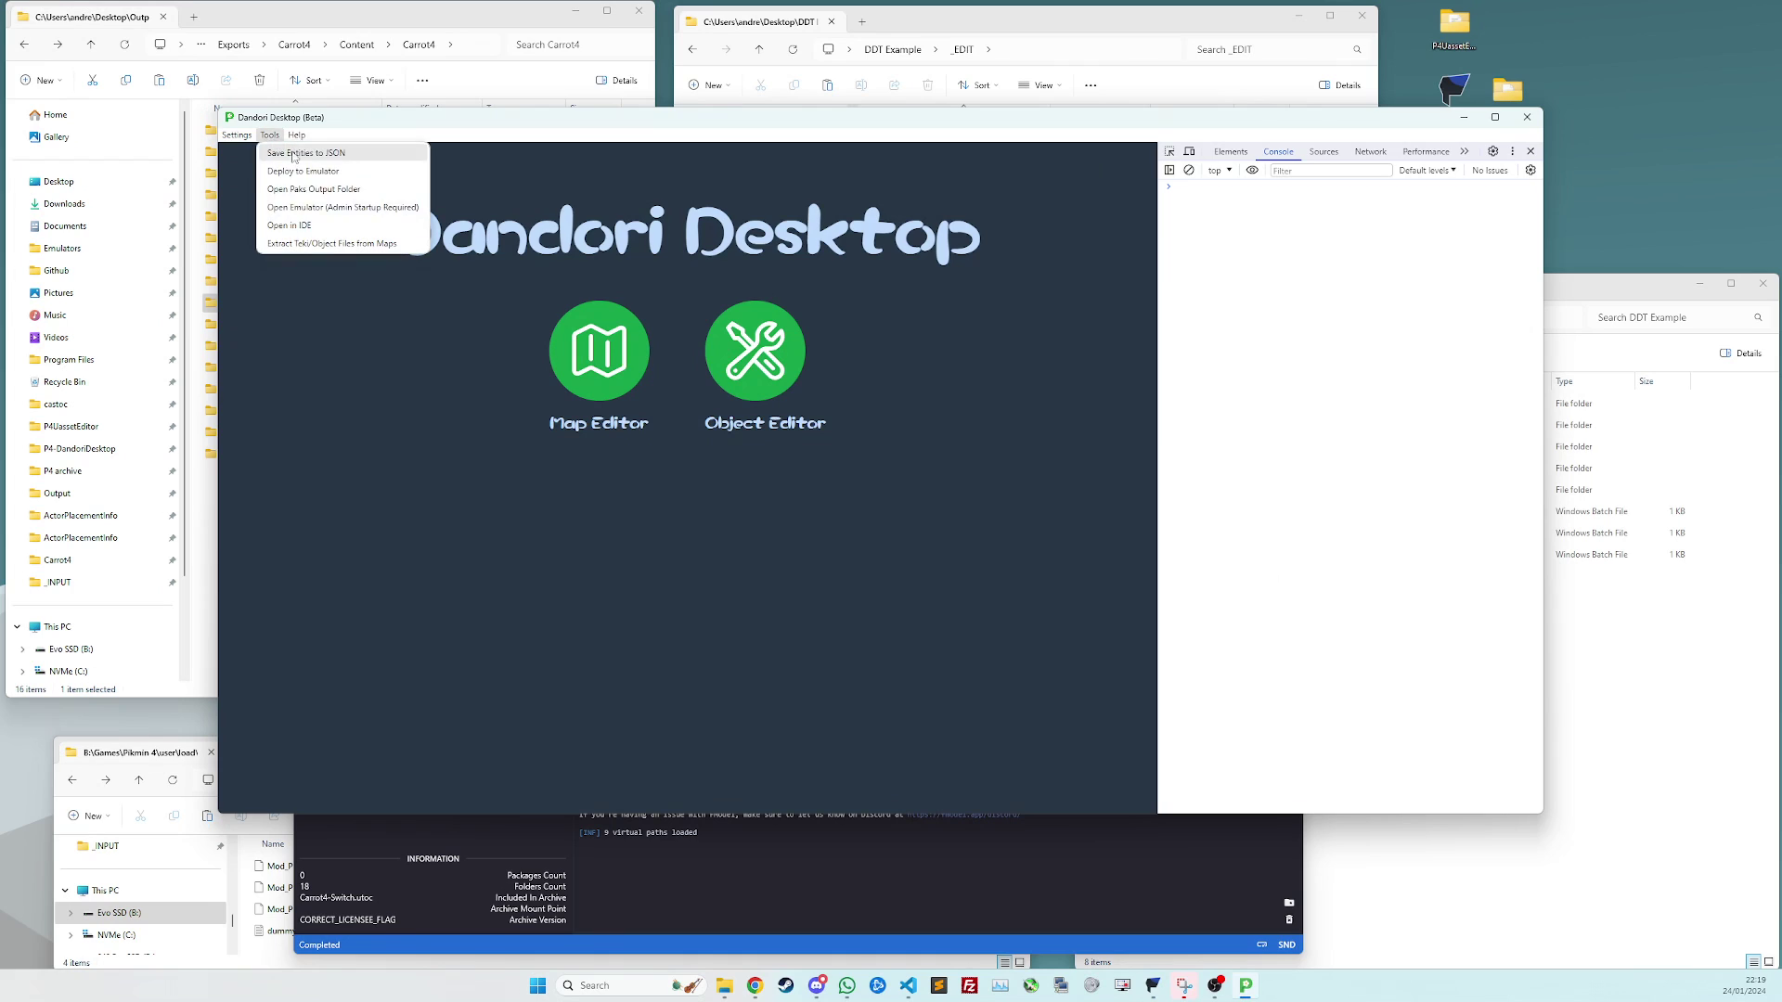
click(330, 349)
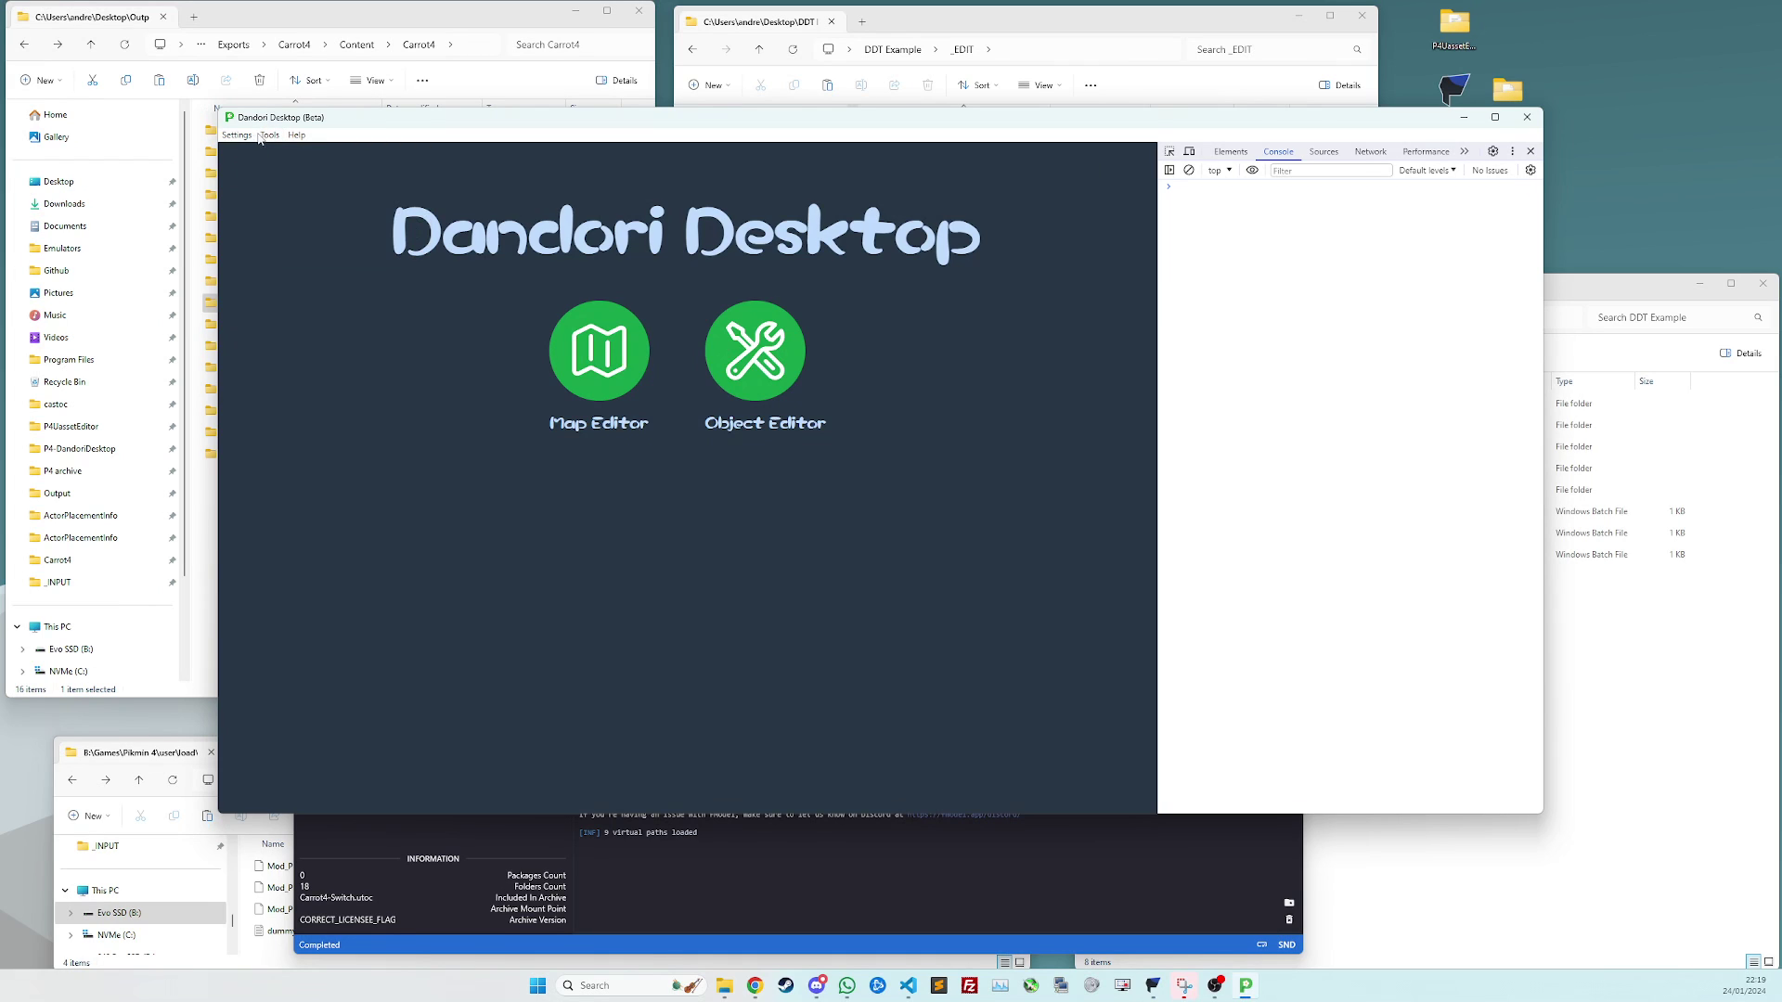
Change a Masterhop's creatureId in Giant's Hearth (Area004) to Horned Cannon Beetle (FutakuchiAdult)
click(599, 351)
scroll(741, 478, up, 3)
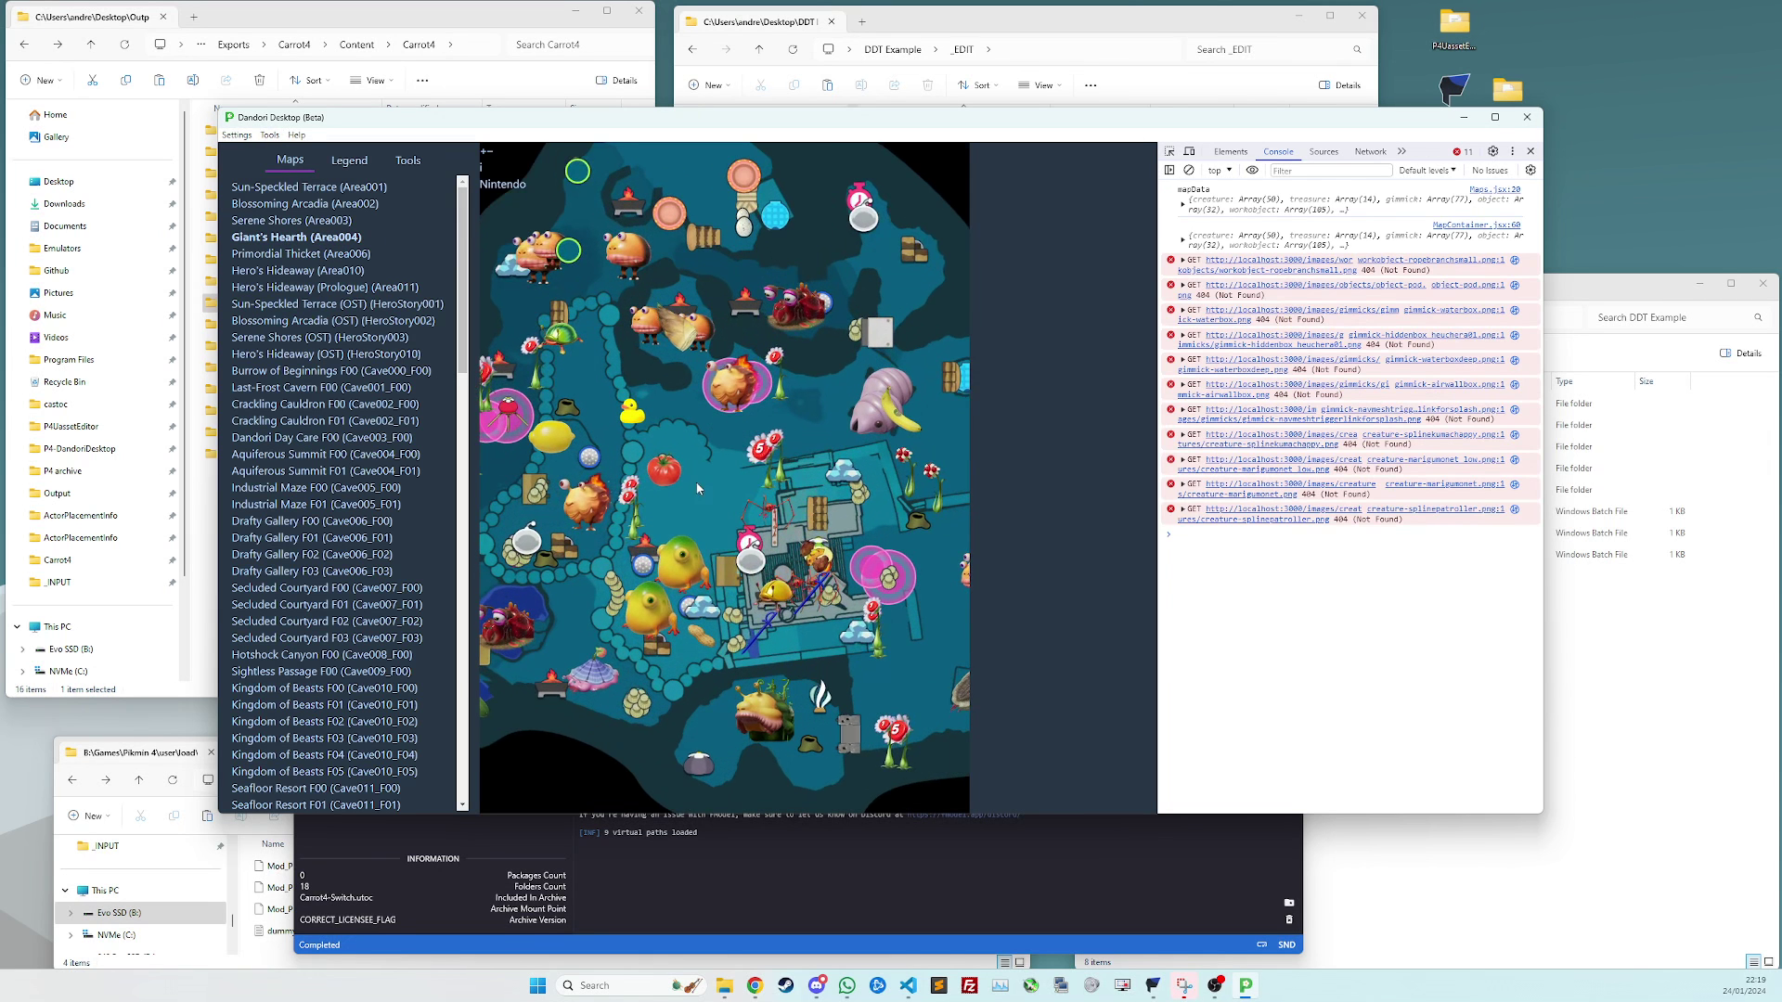
click(752, 566)
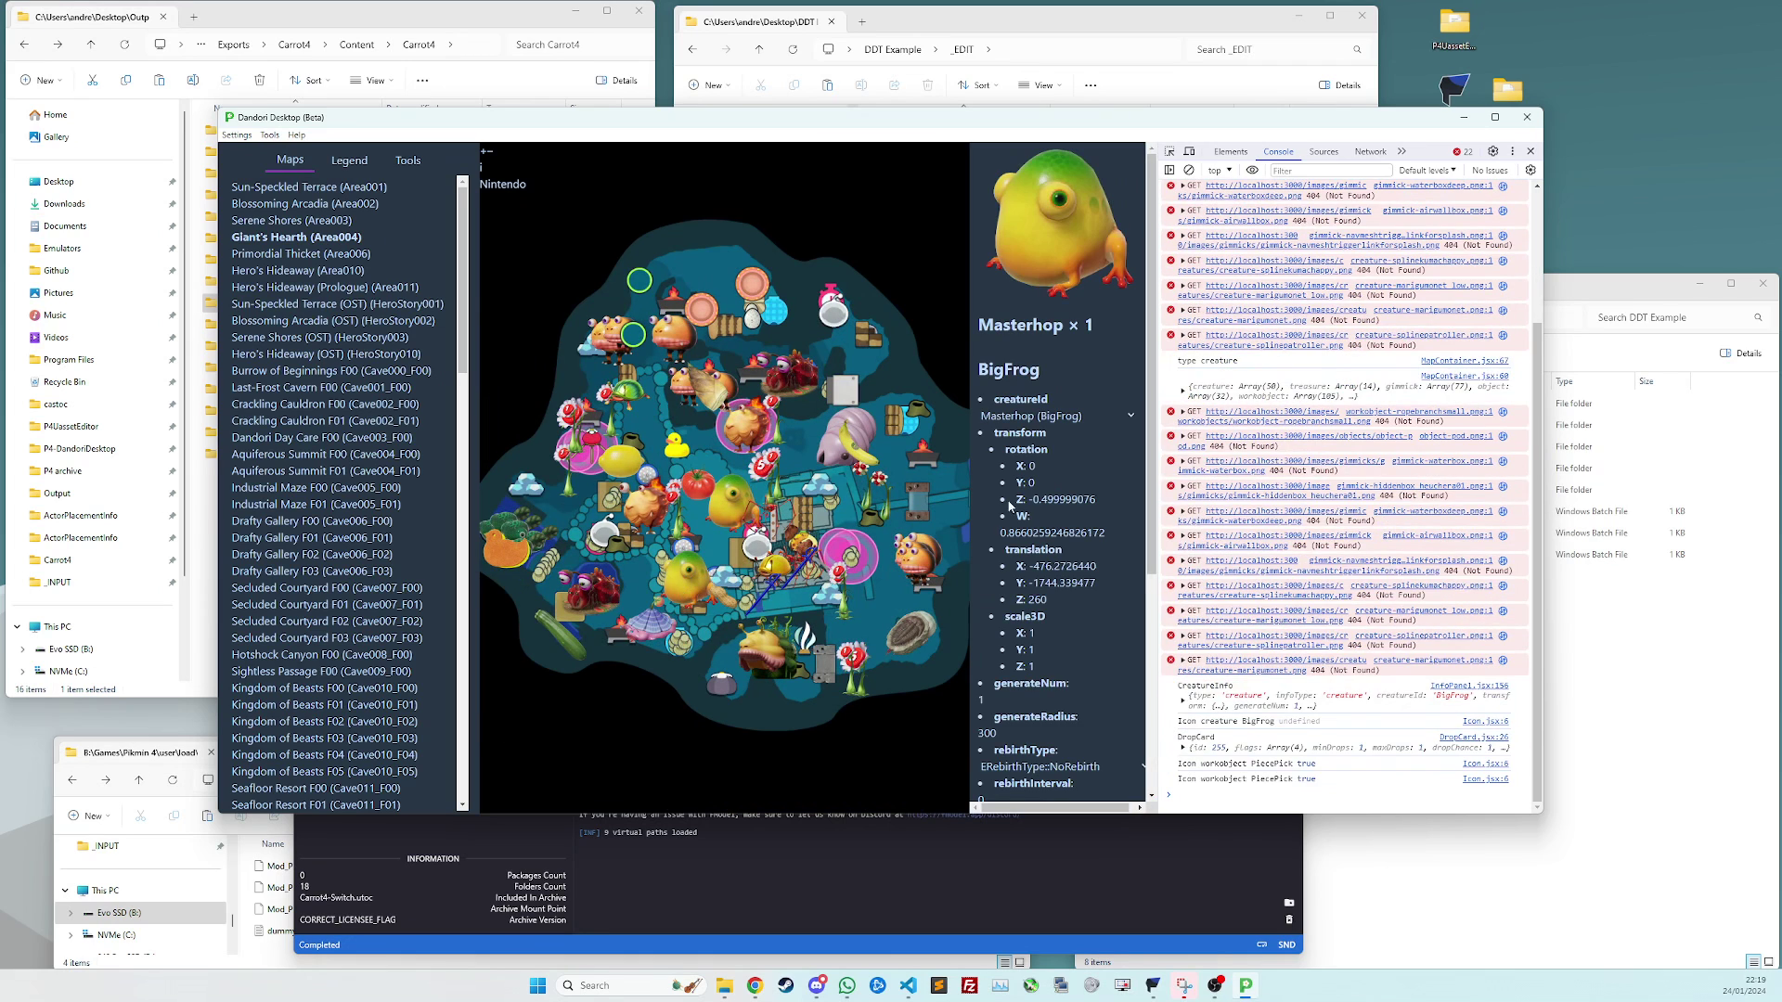
click(1049, 416)
click(1046, 479)
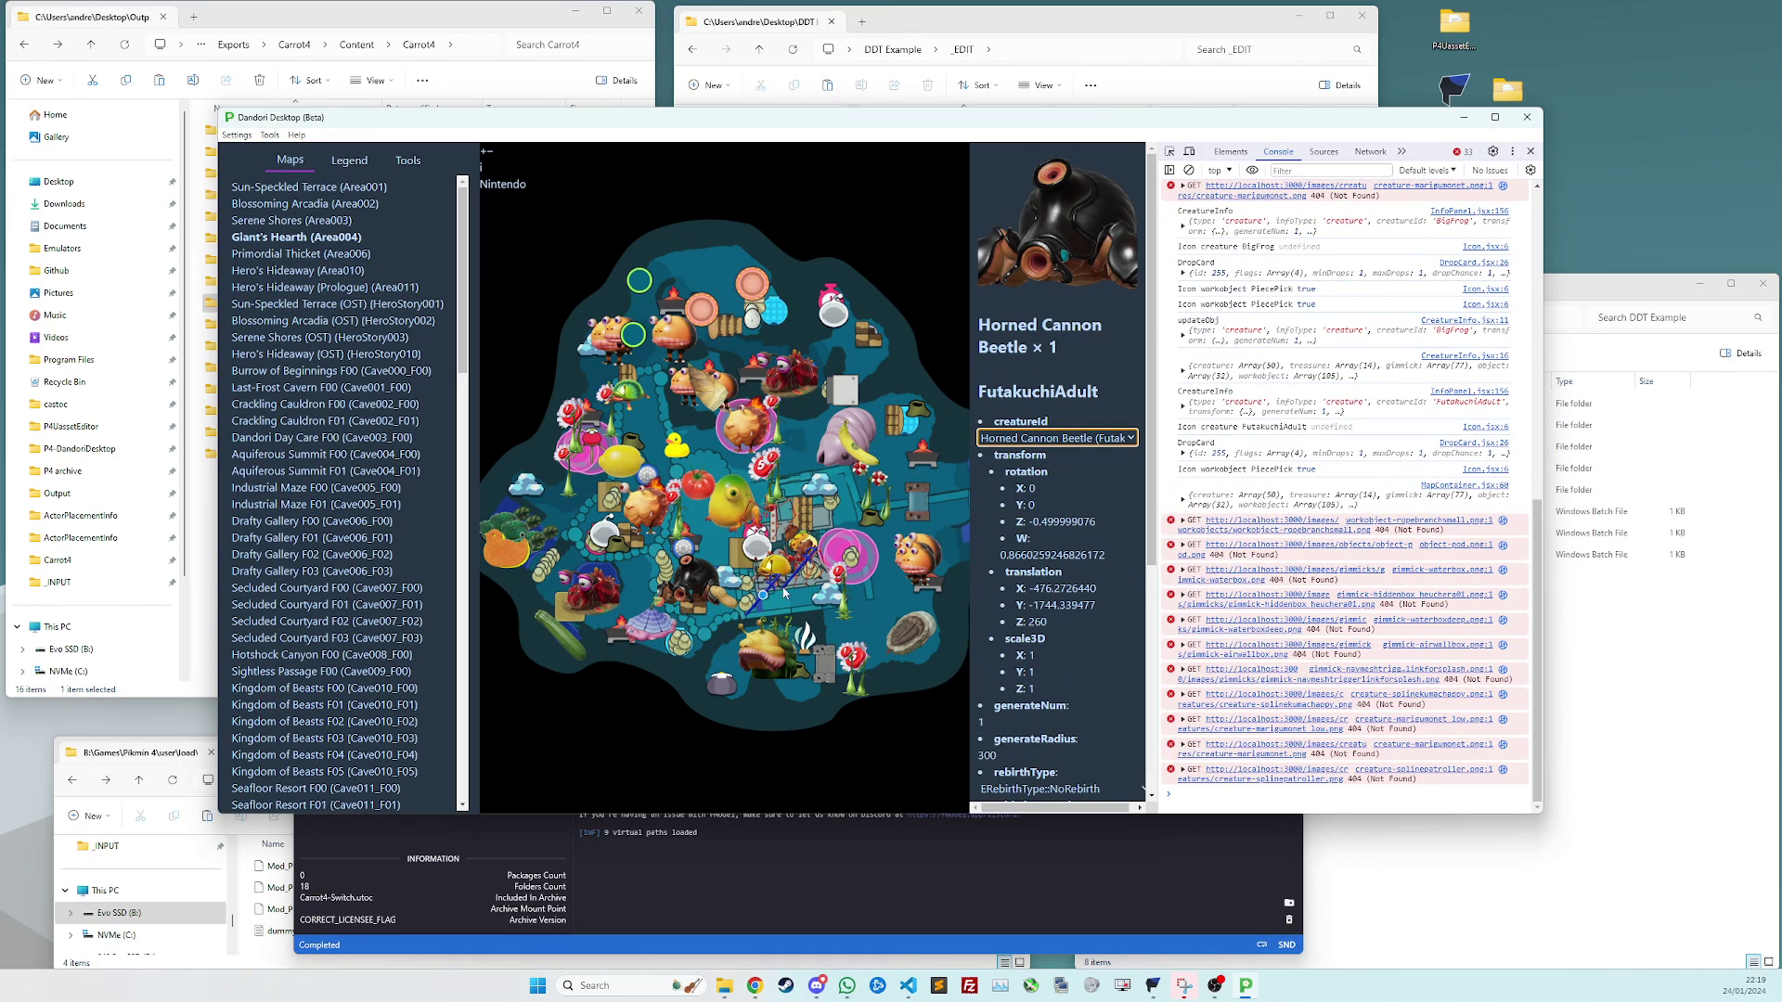
click(546, 276)
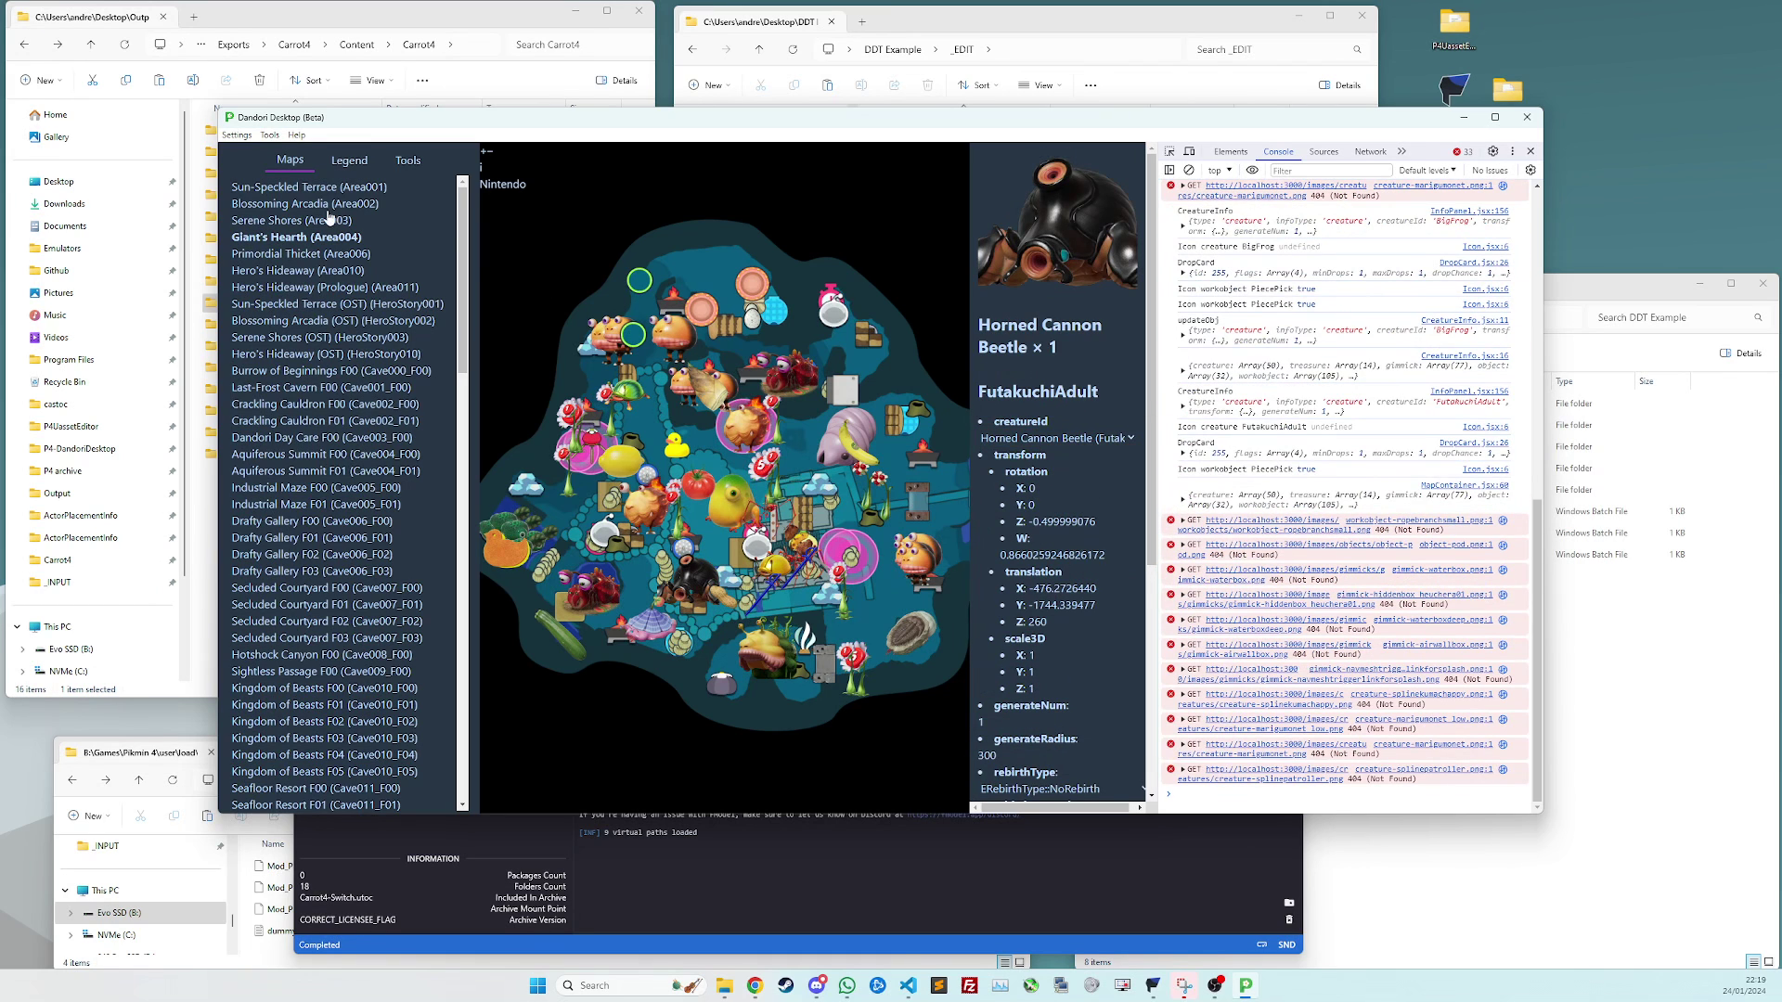
Choose the DDT Example folder, one level up from _EDIT, as the encoder folder
click(237, 136)
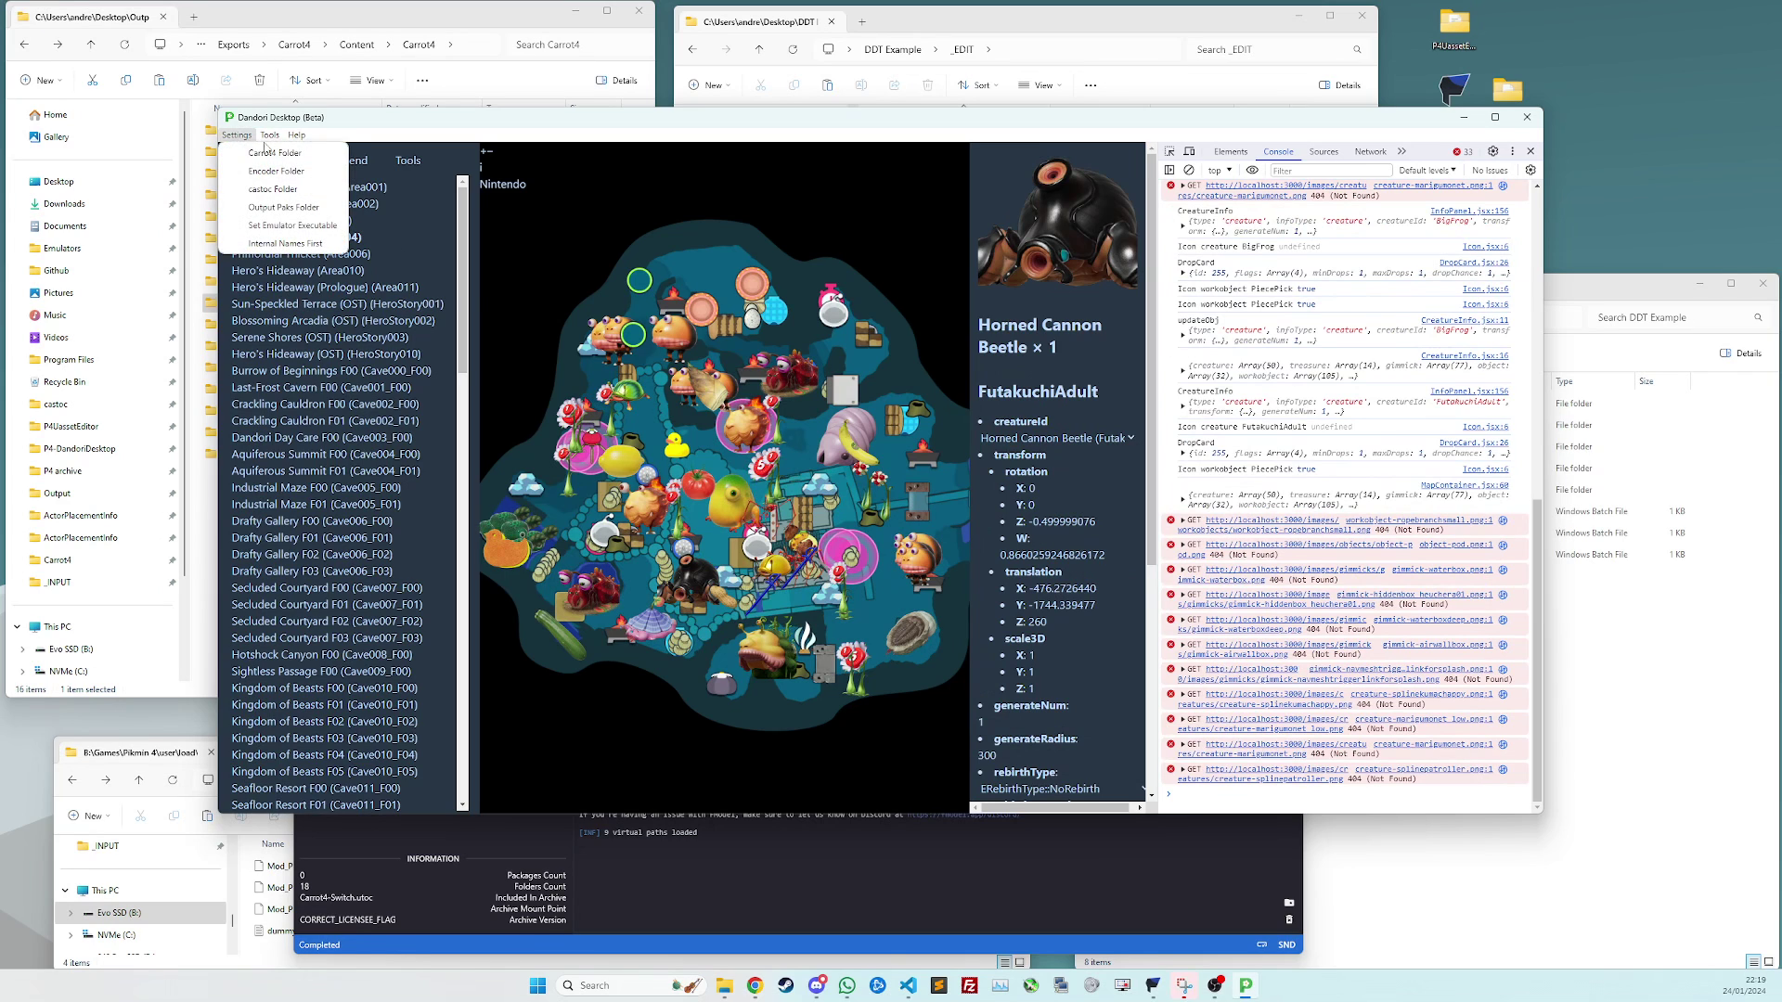
click(302, 172)
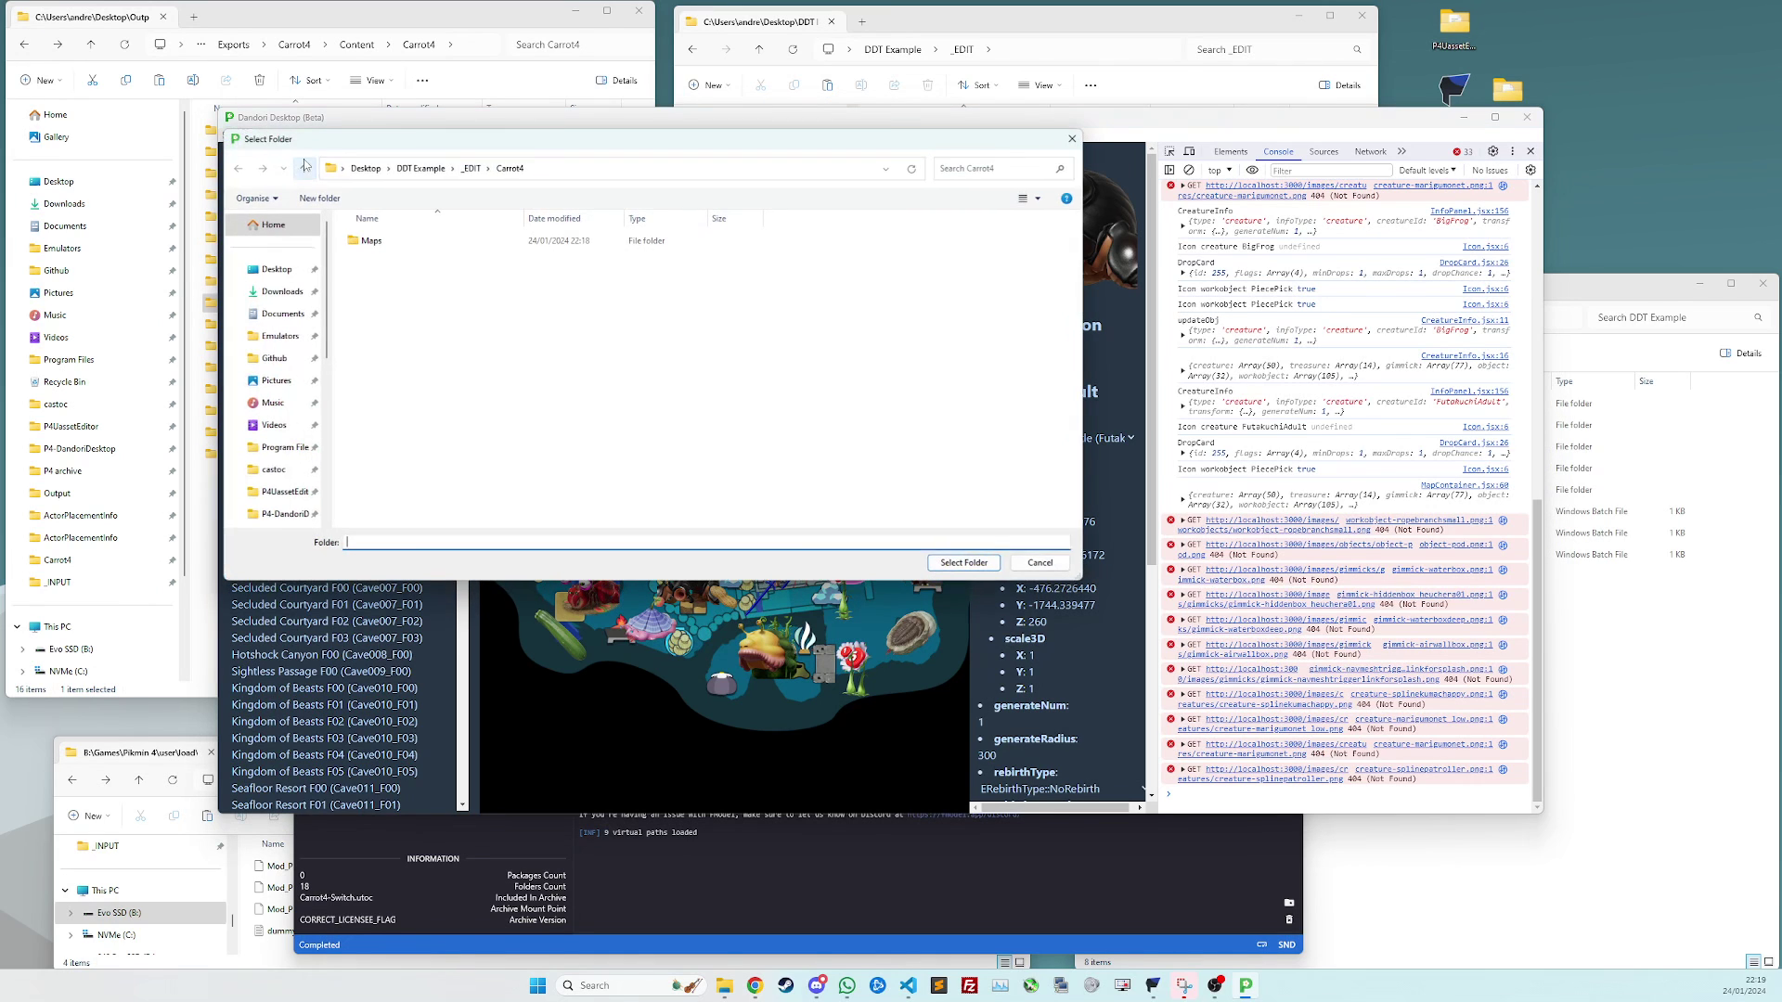
click(420, 169)
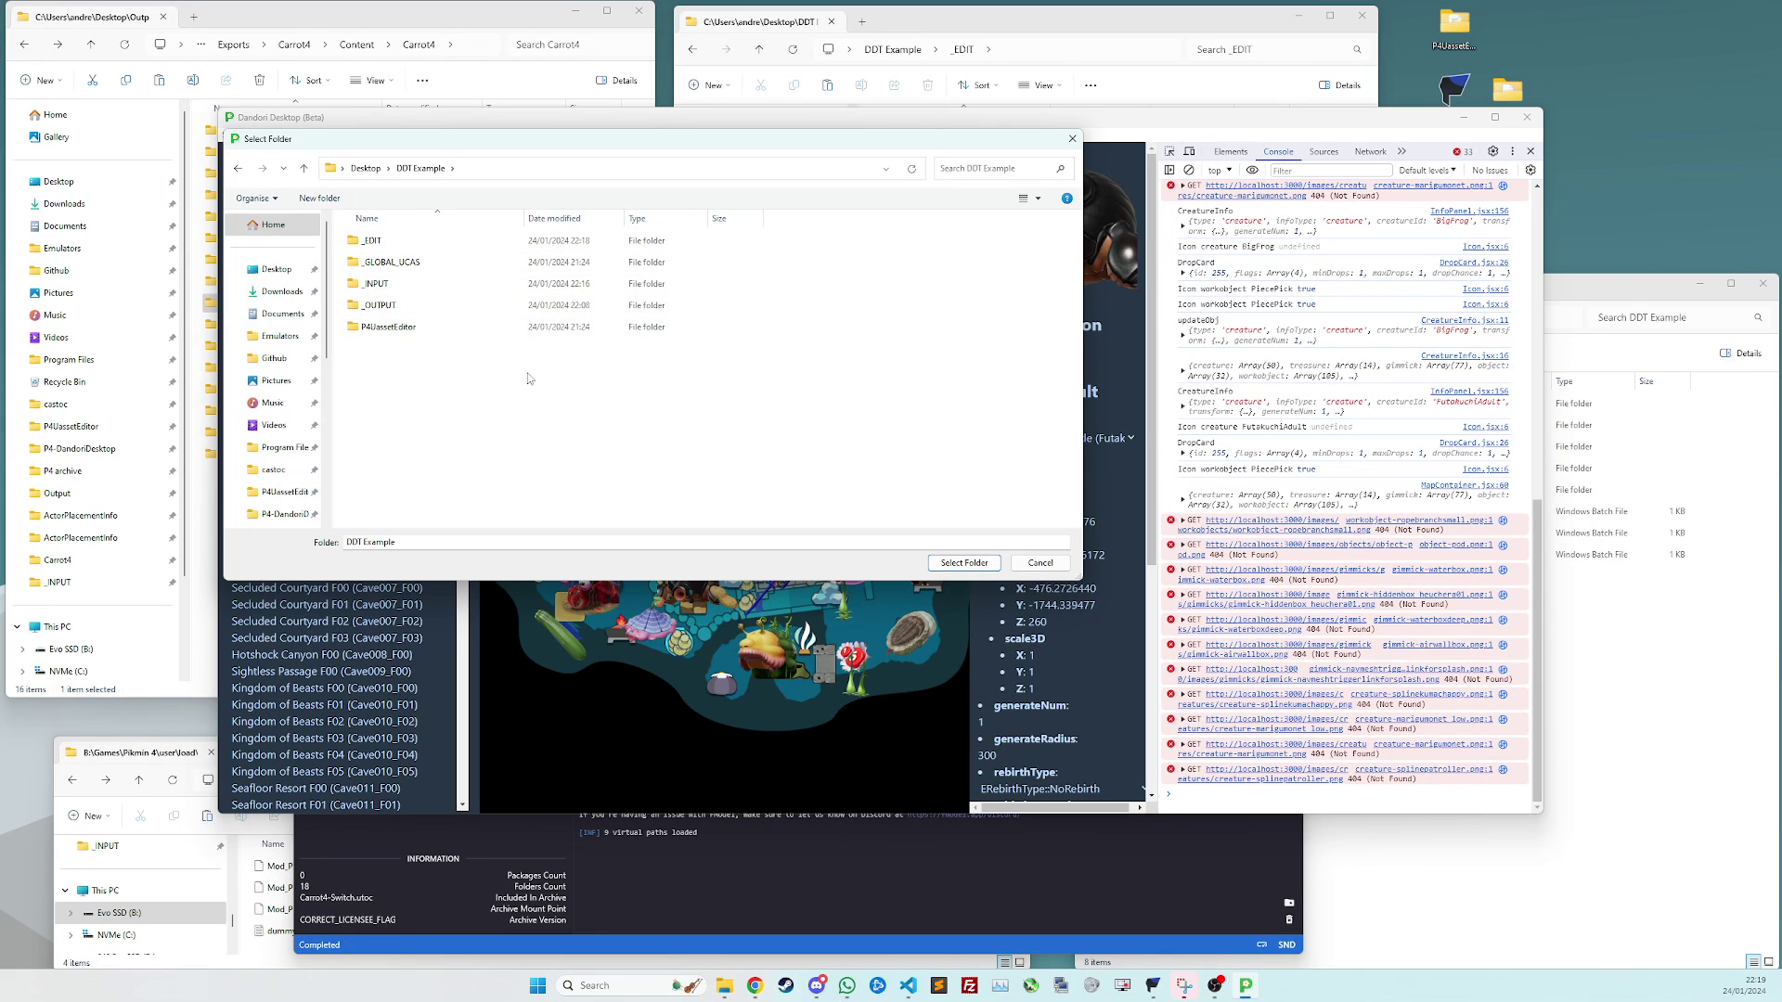
click(961, 563)
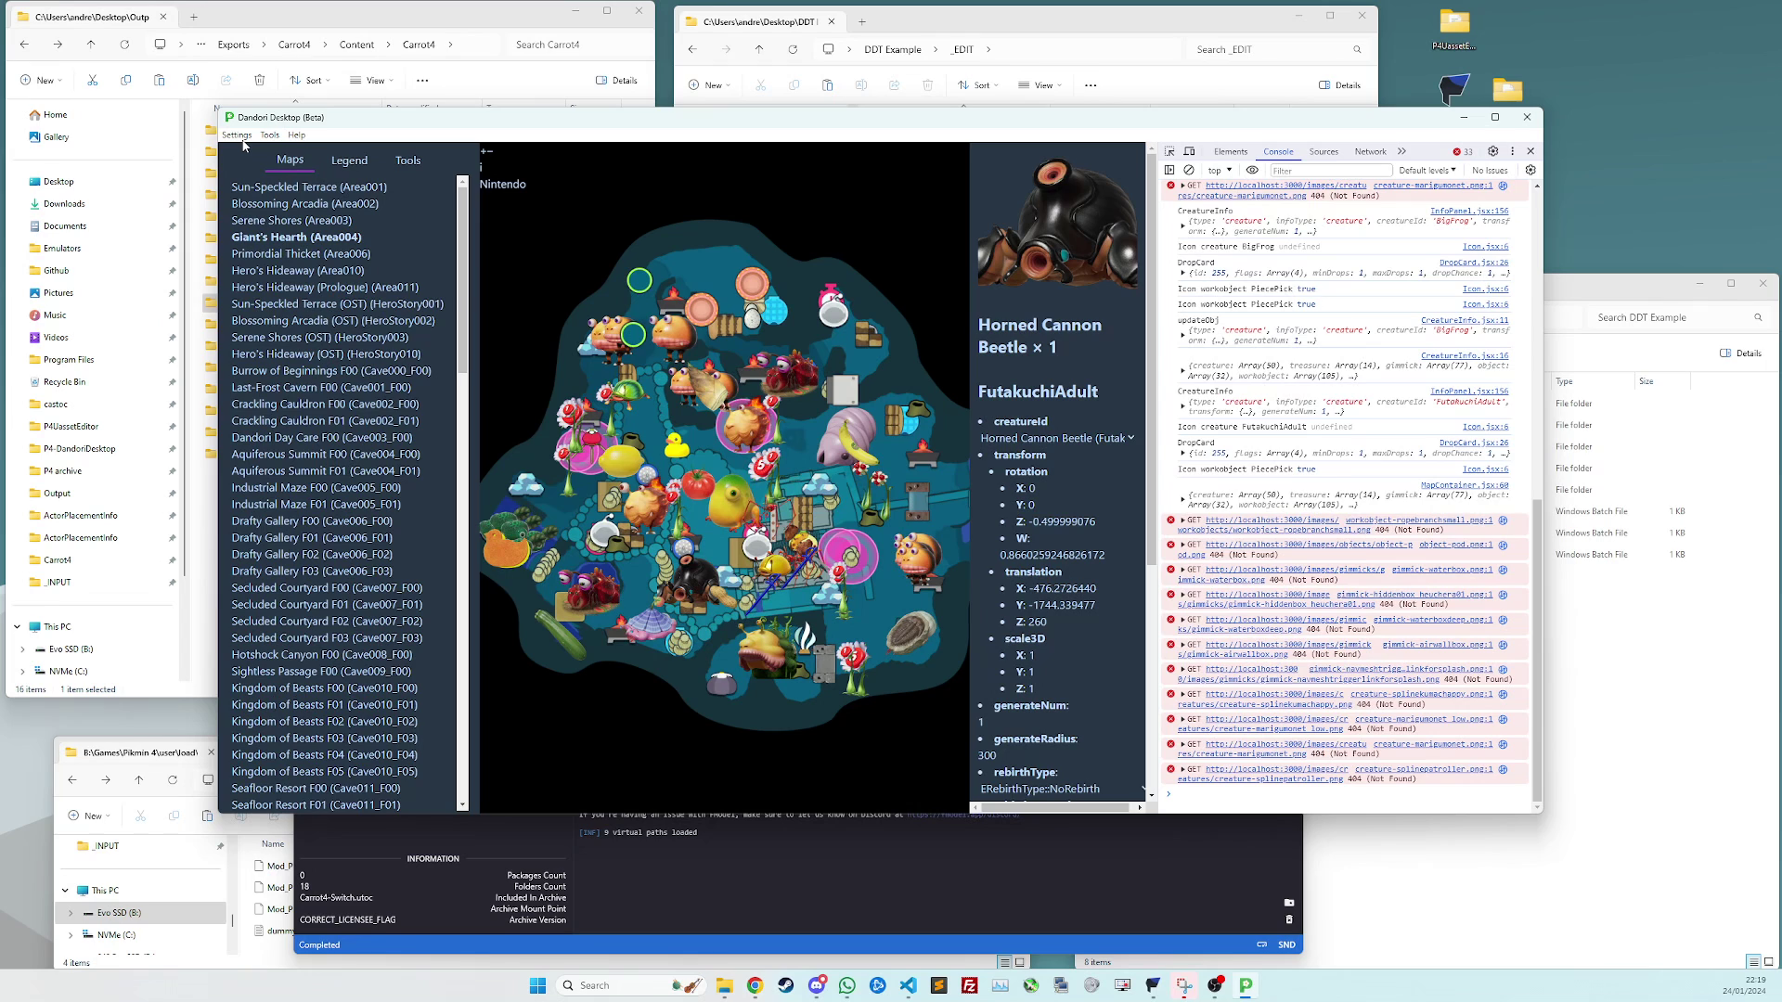
click(239, 138)
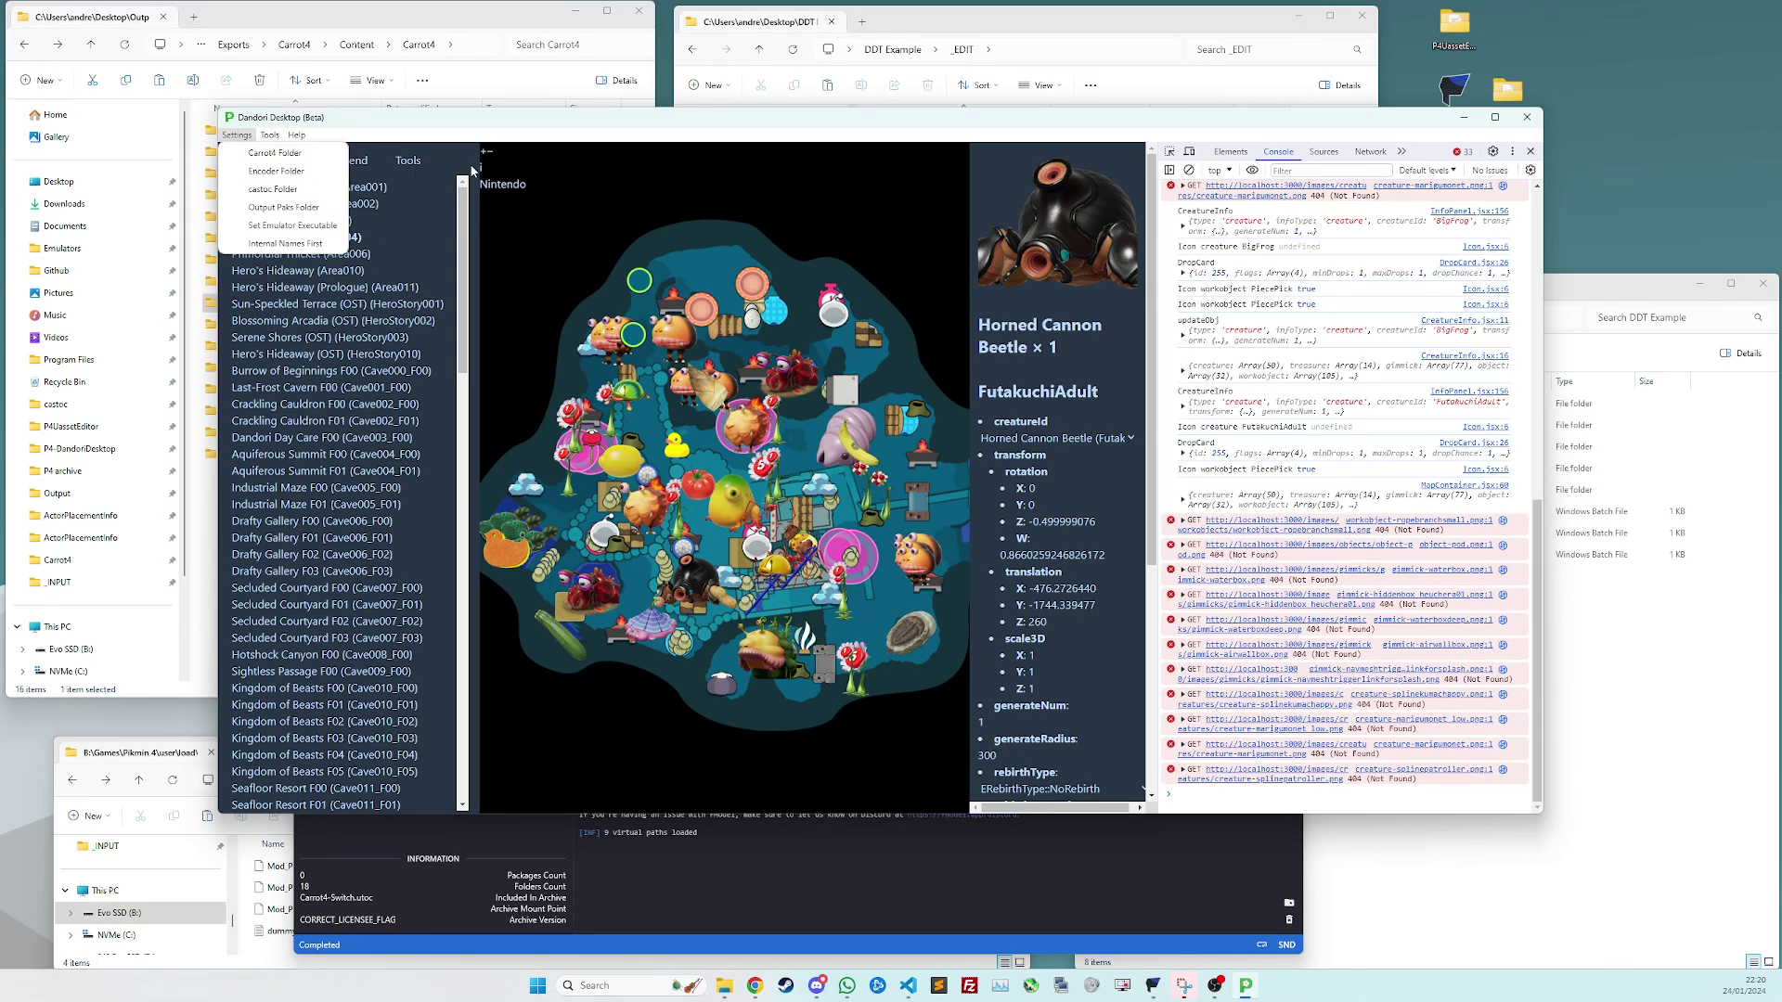
click(561, 244)
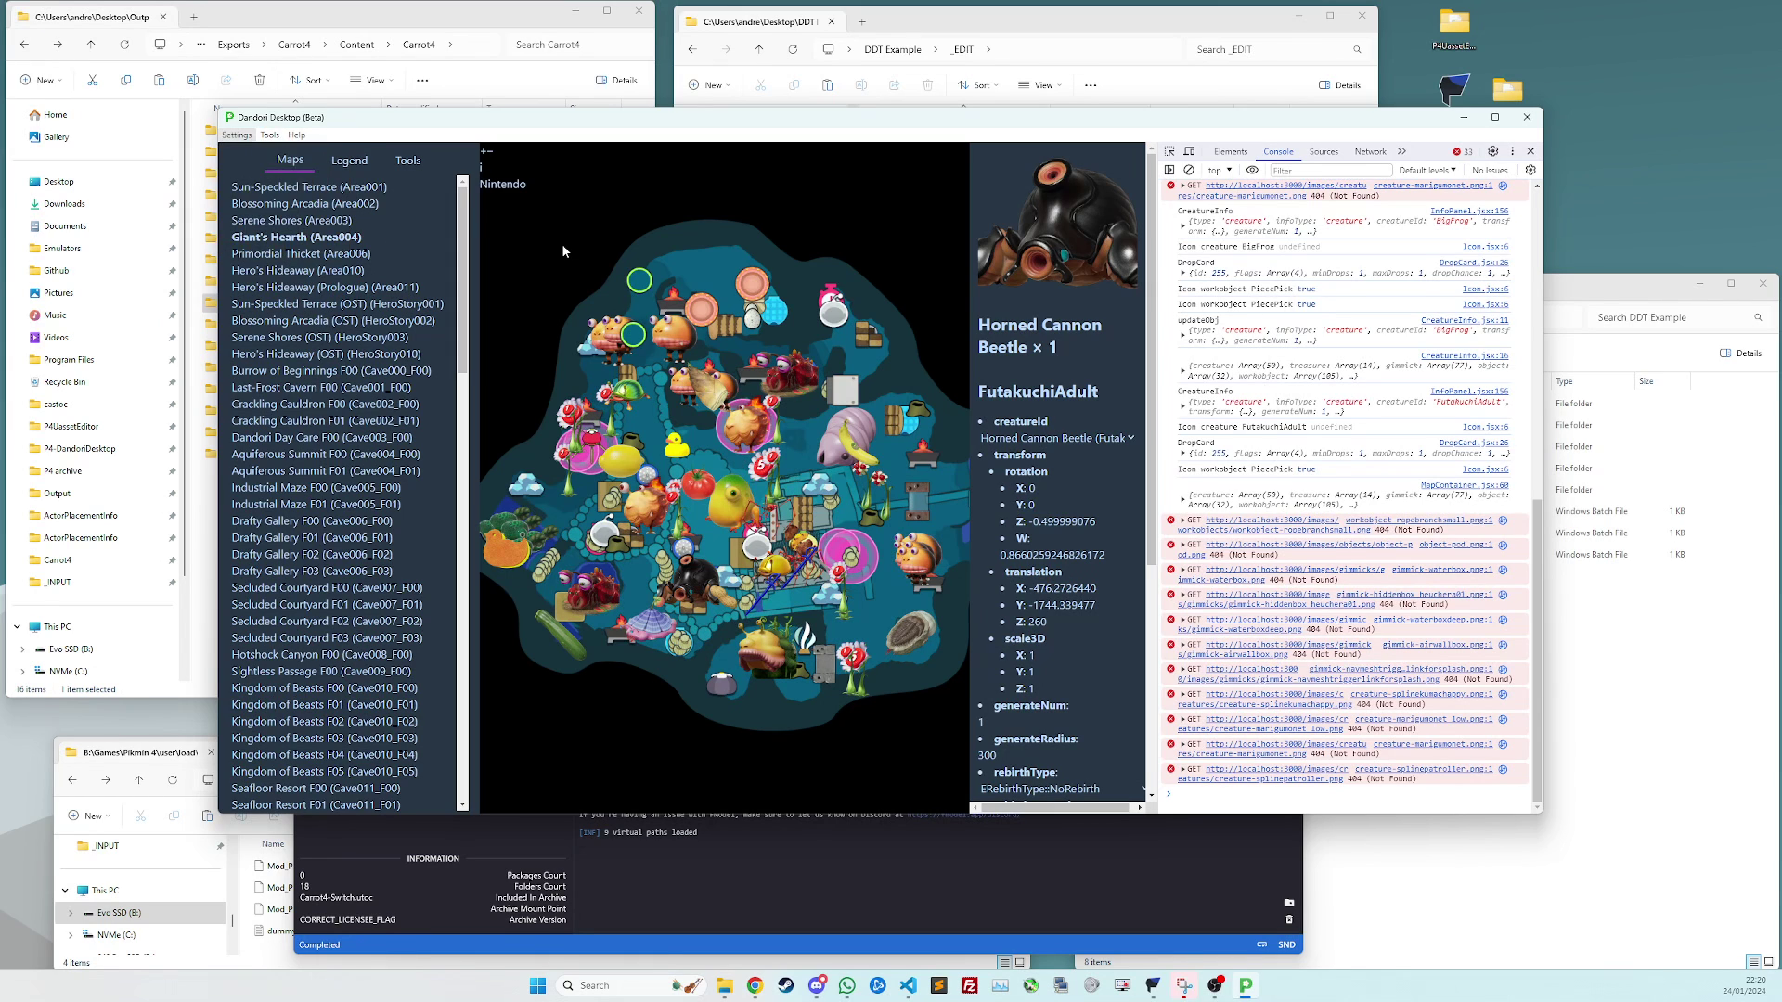
click(237, 135)
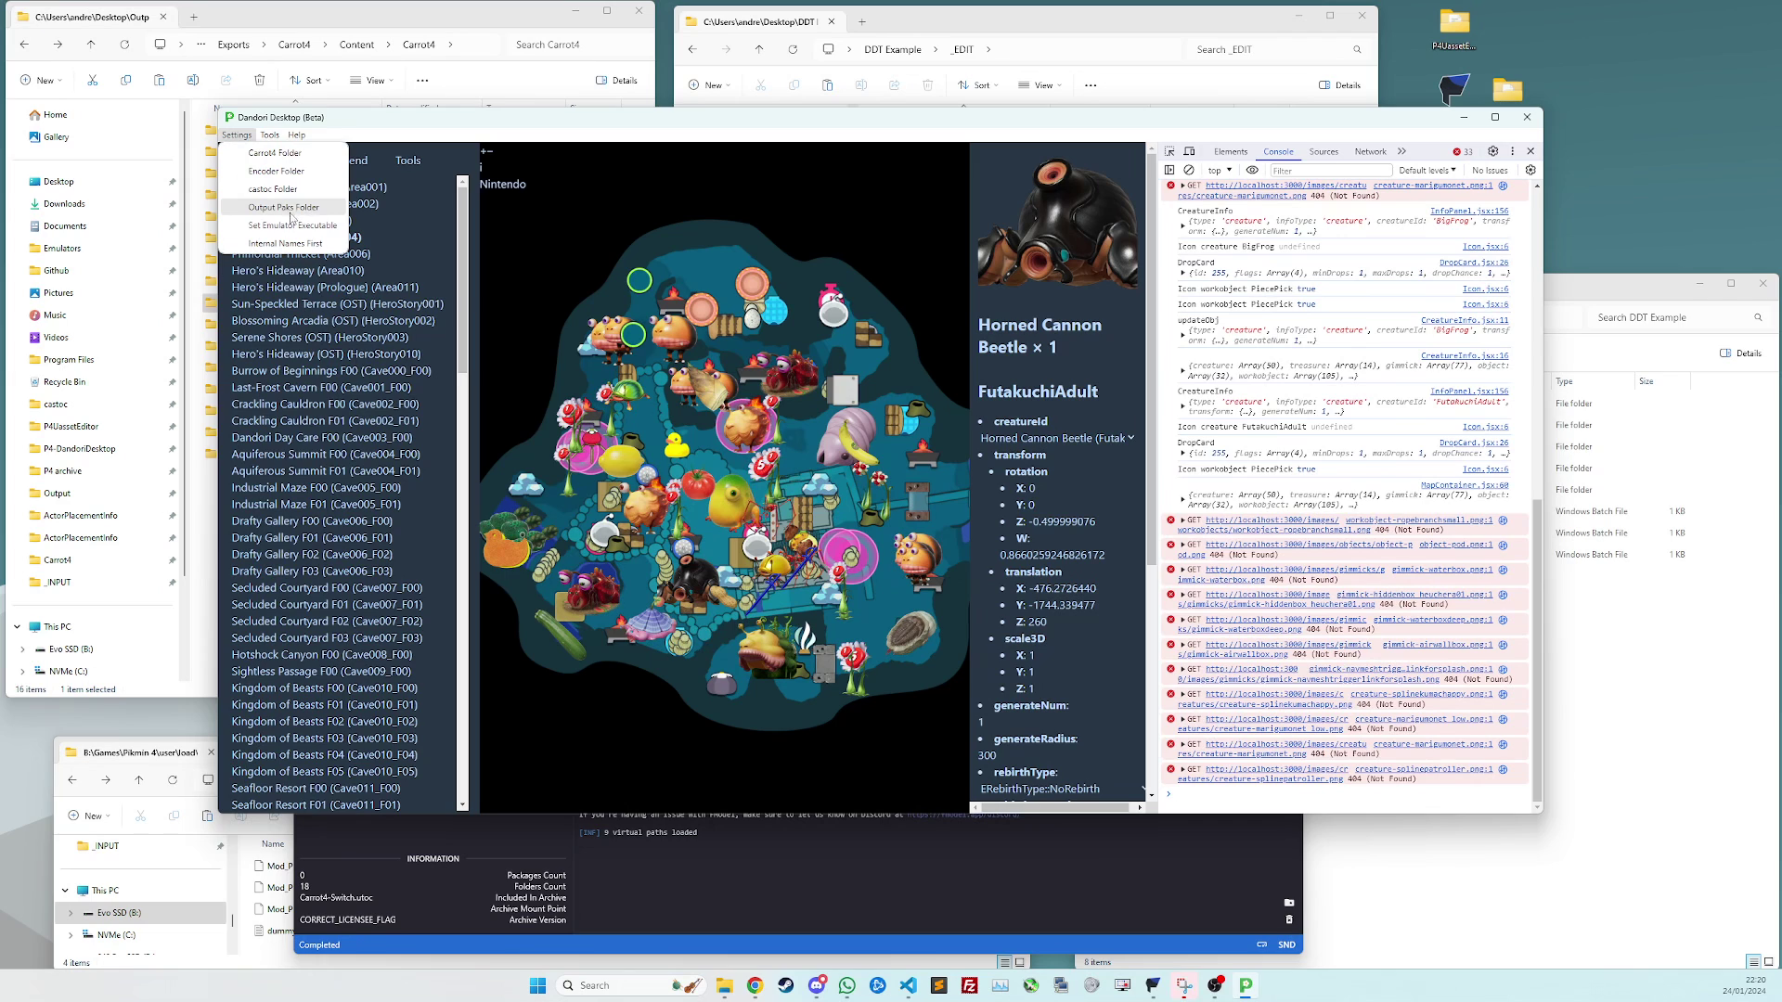
click(511, 264)
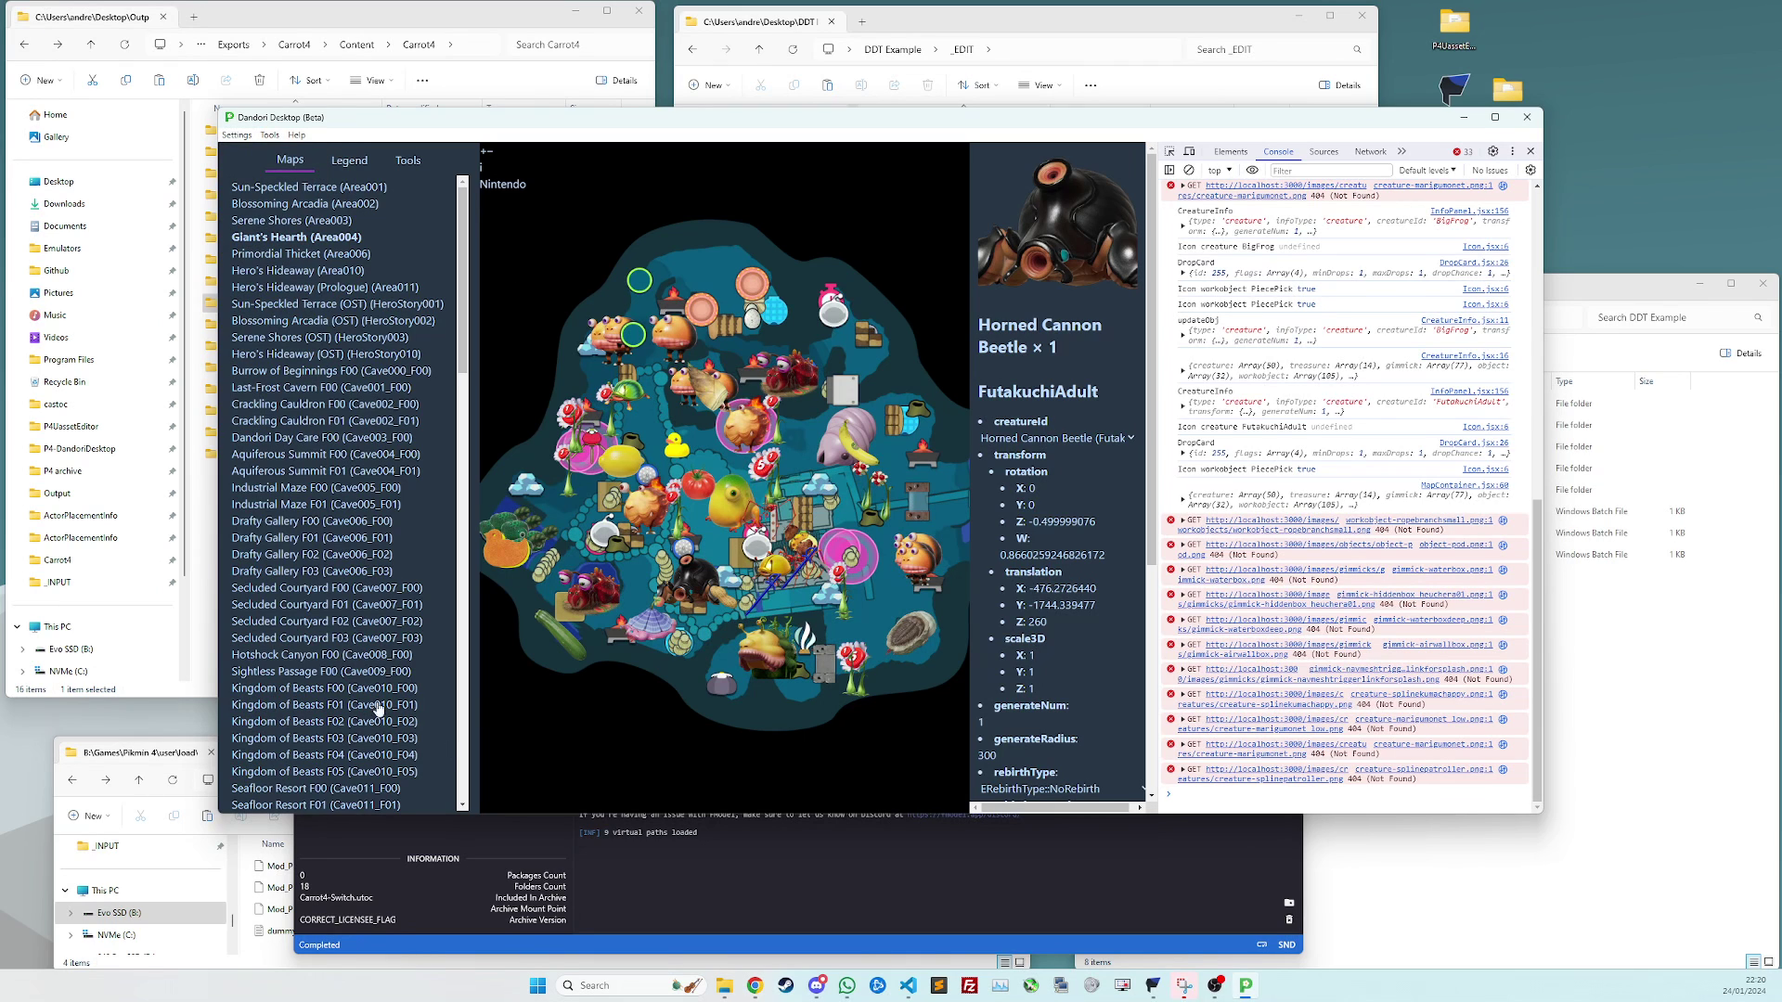
click(270, 965)
click(757, 786)
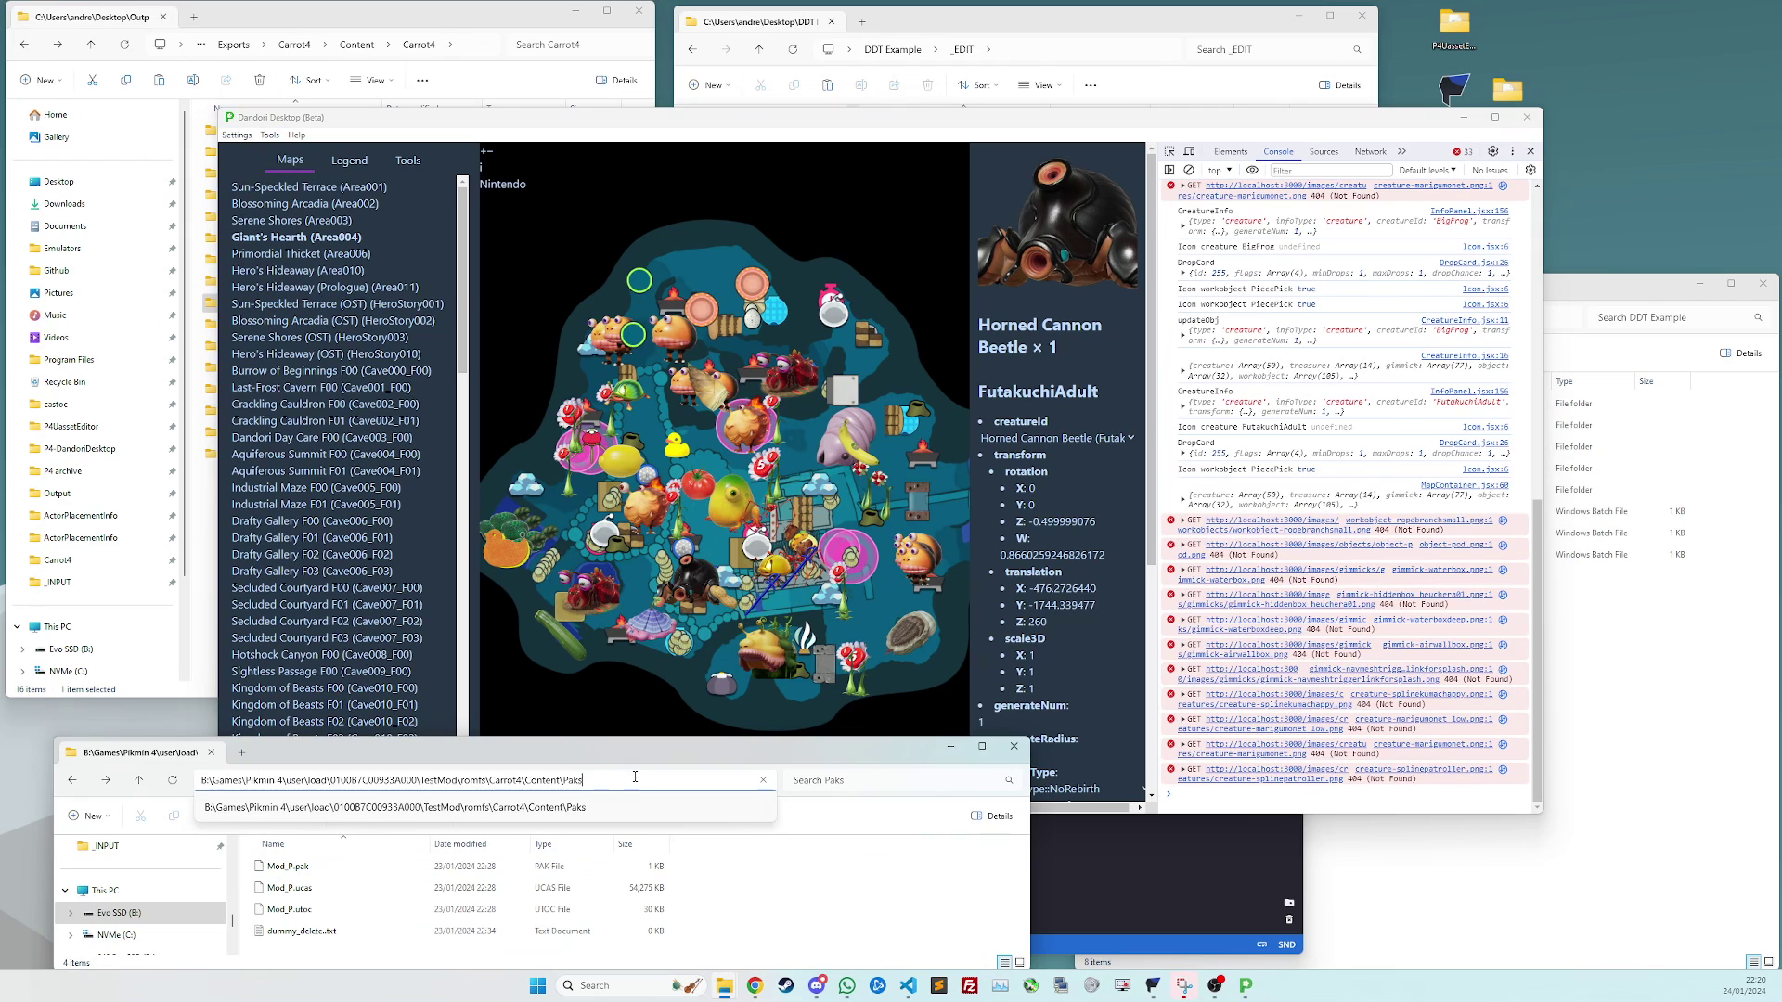
mouse_move(585, 780)
mouse_down()
mouse_move(309, 781)
mouse_move(605, 786)
mouse_up()
click(341, 780)
click(421, 781)
click(465, 781)
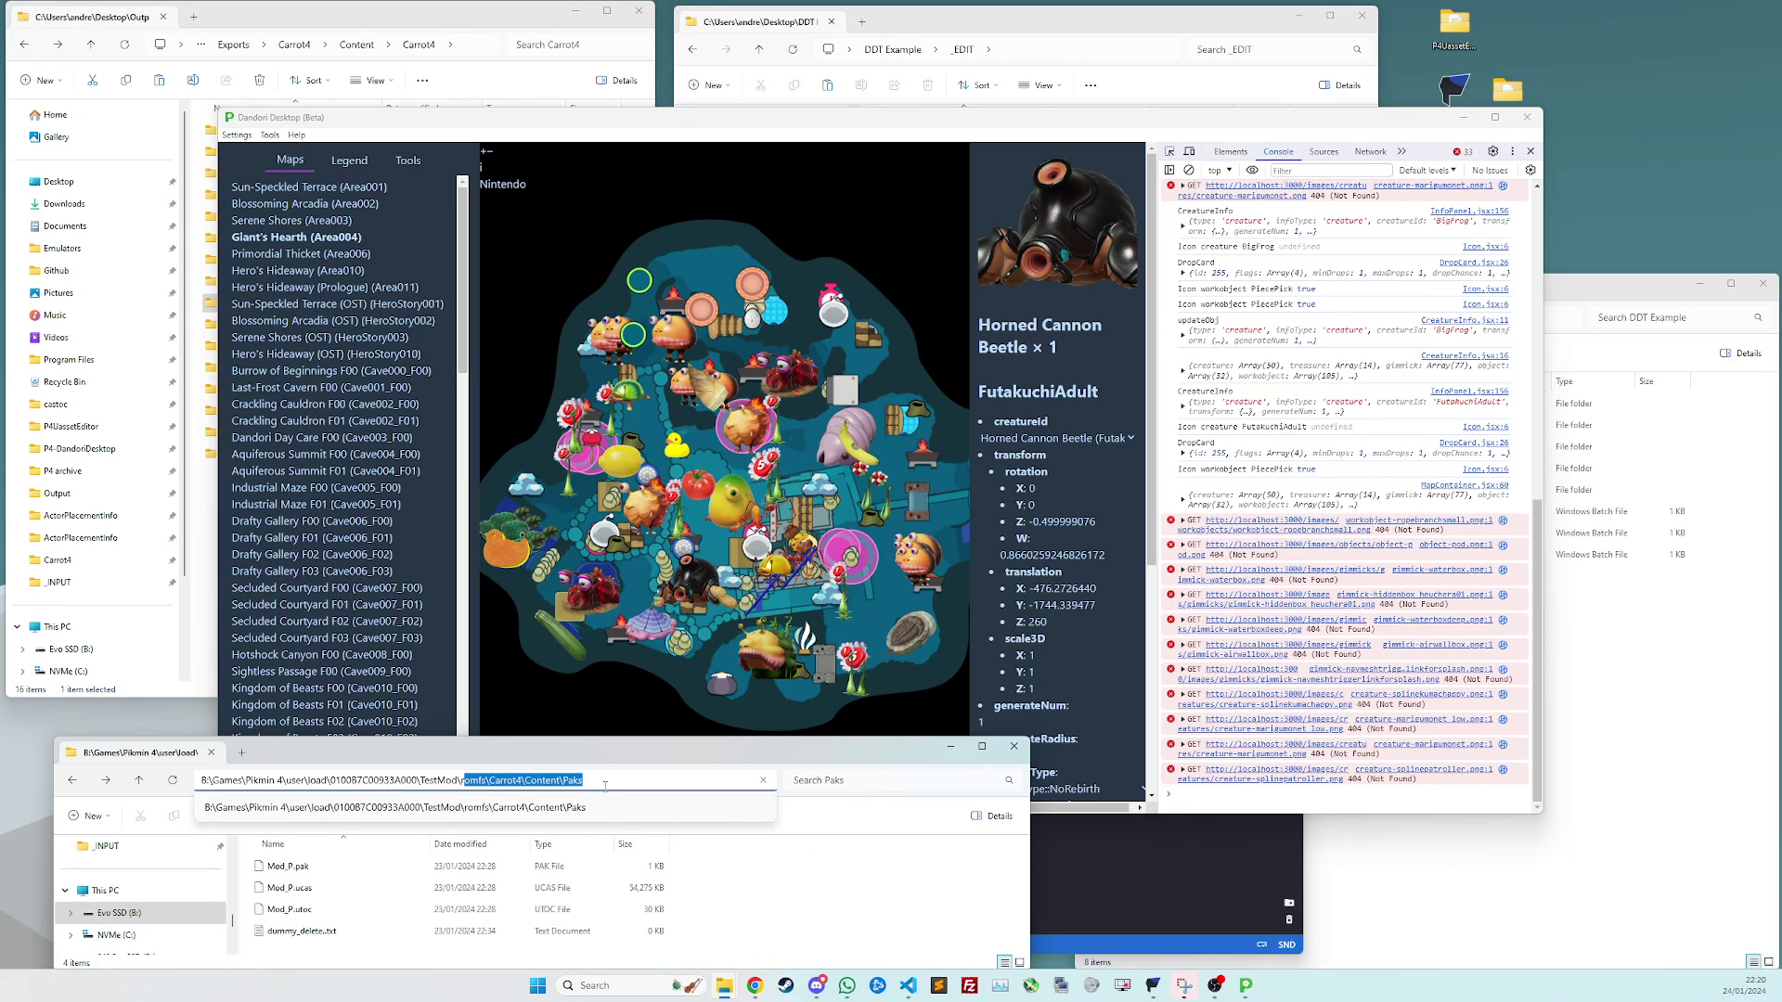
click(612, 785)
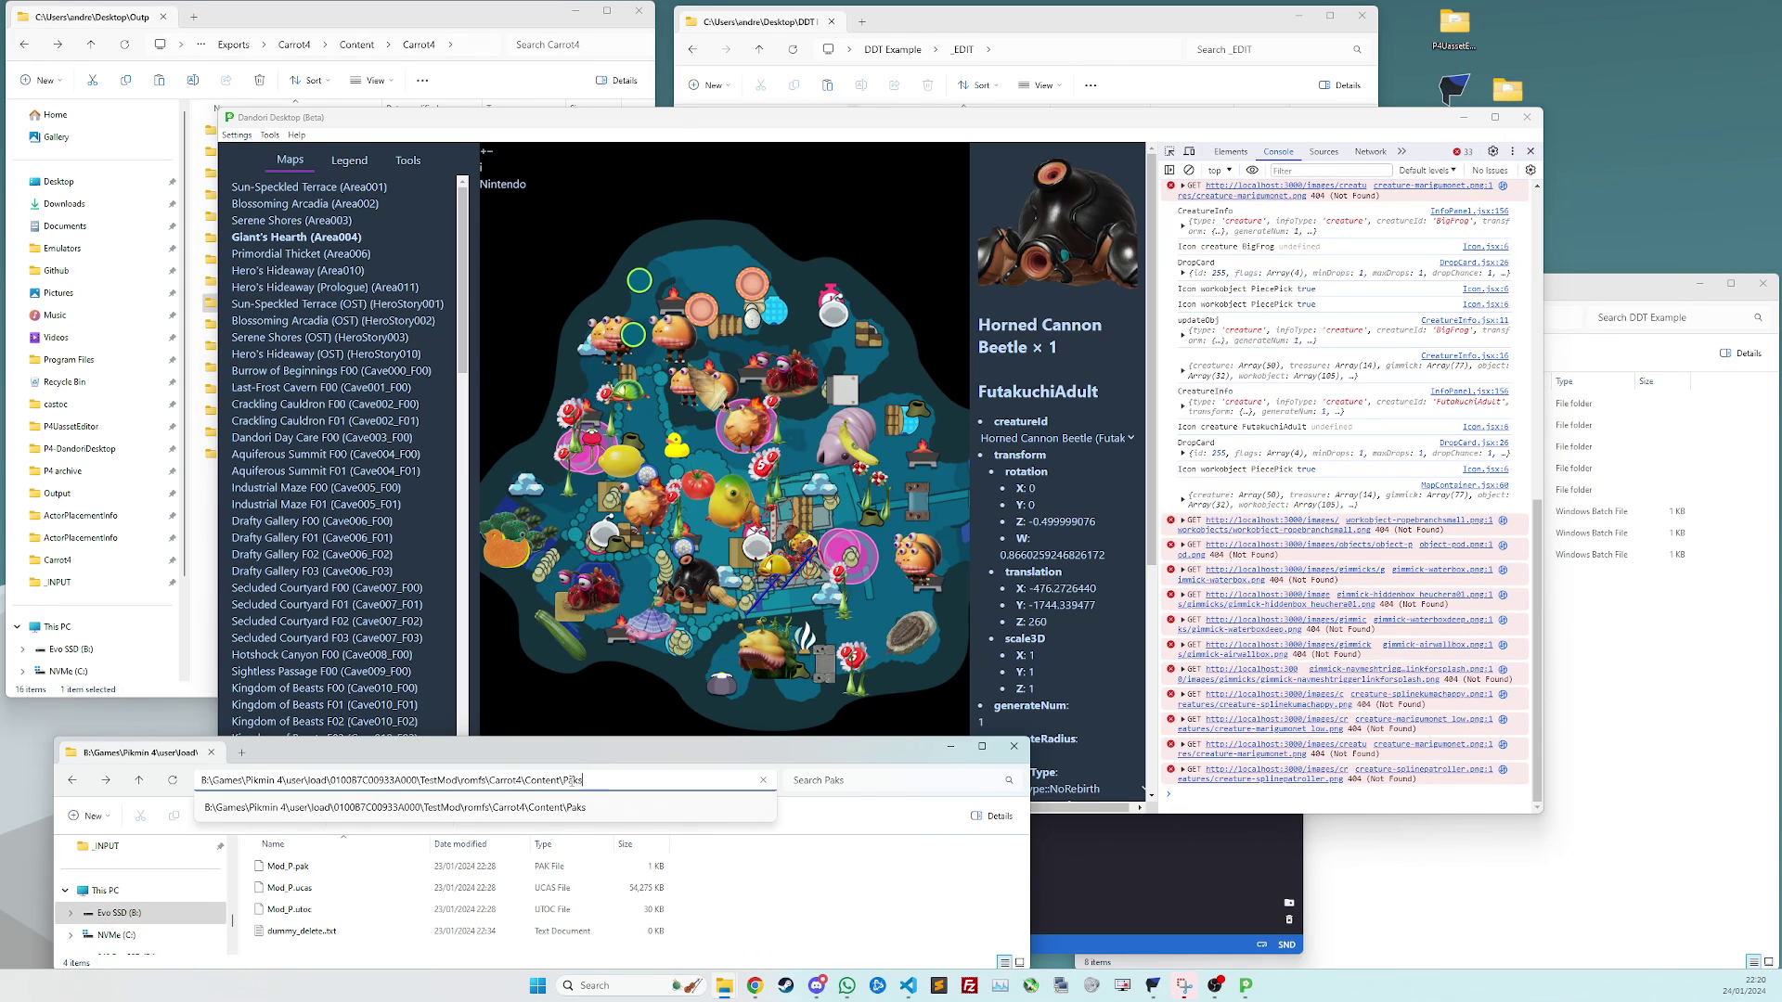
drag(562, 780, 600, 783)
key(Escape)
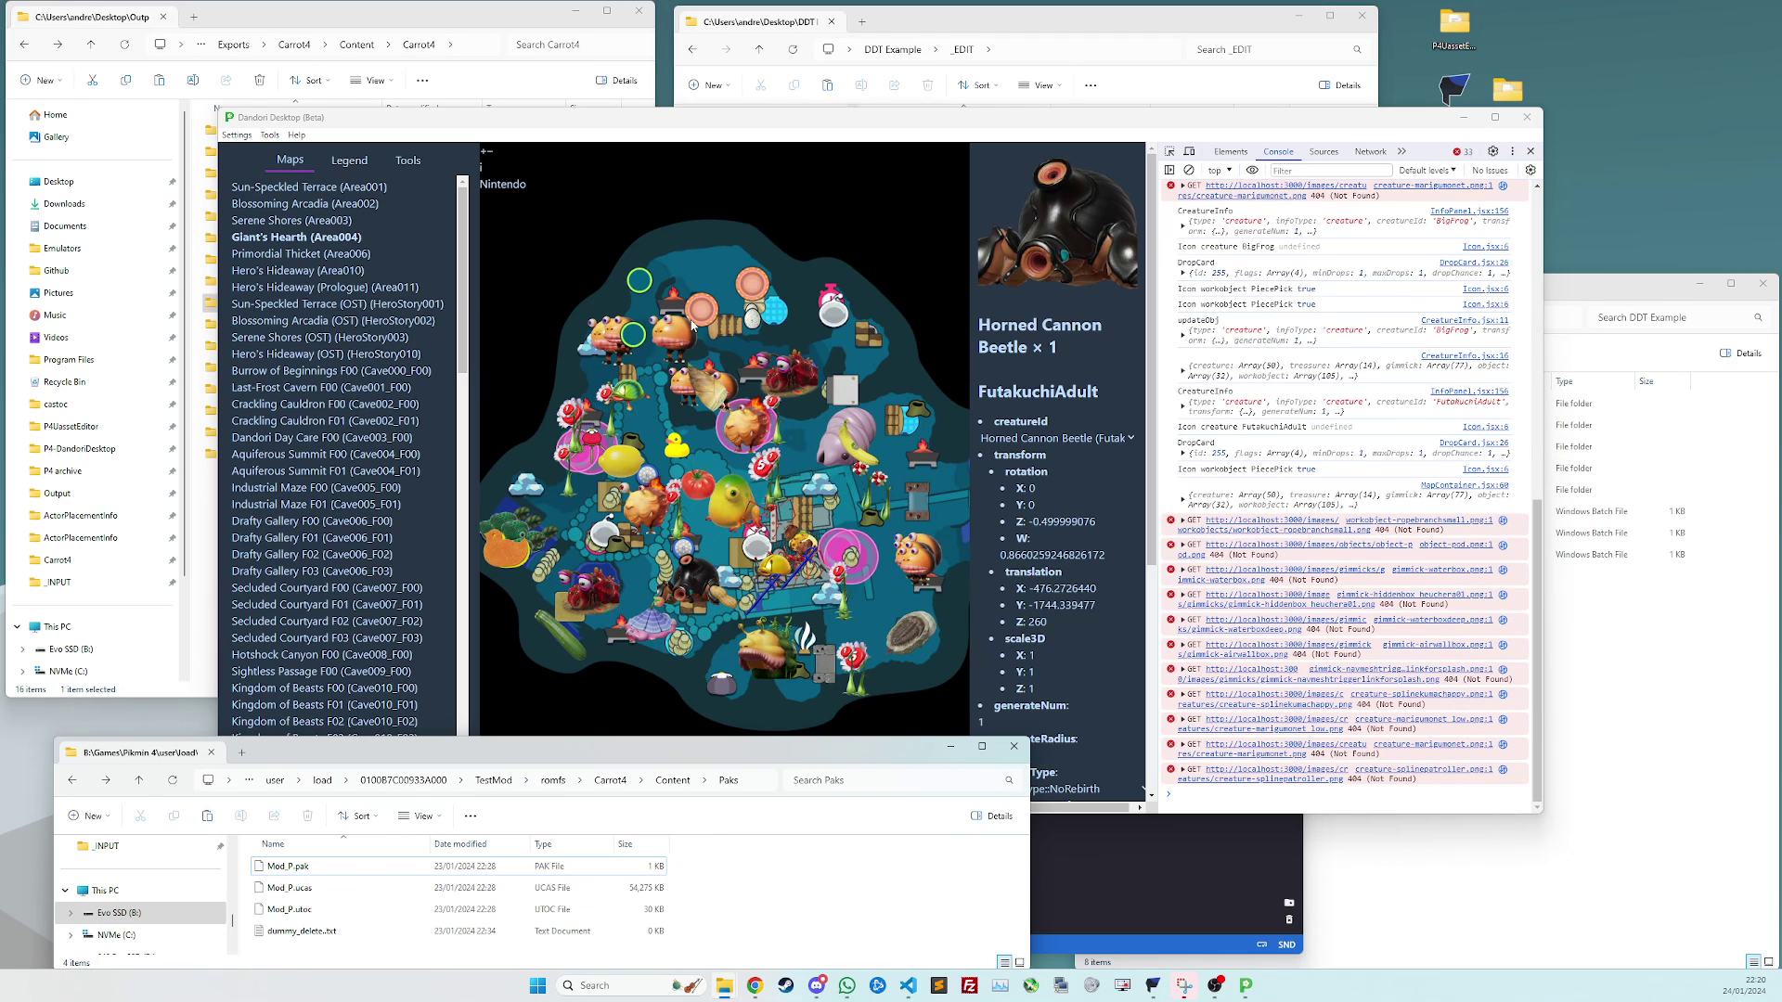
click(546, 253)
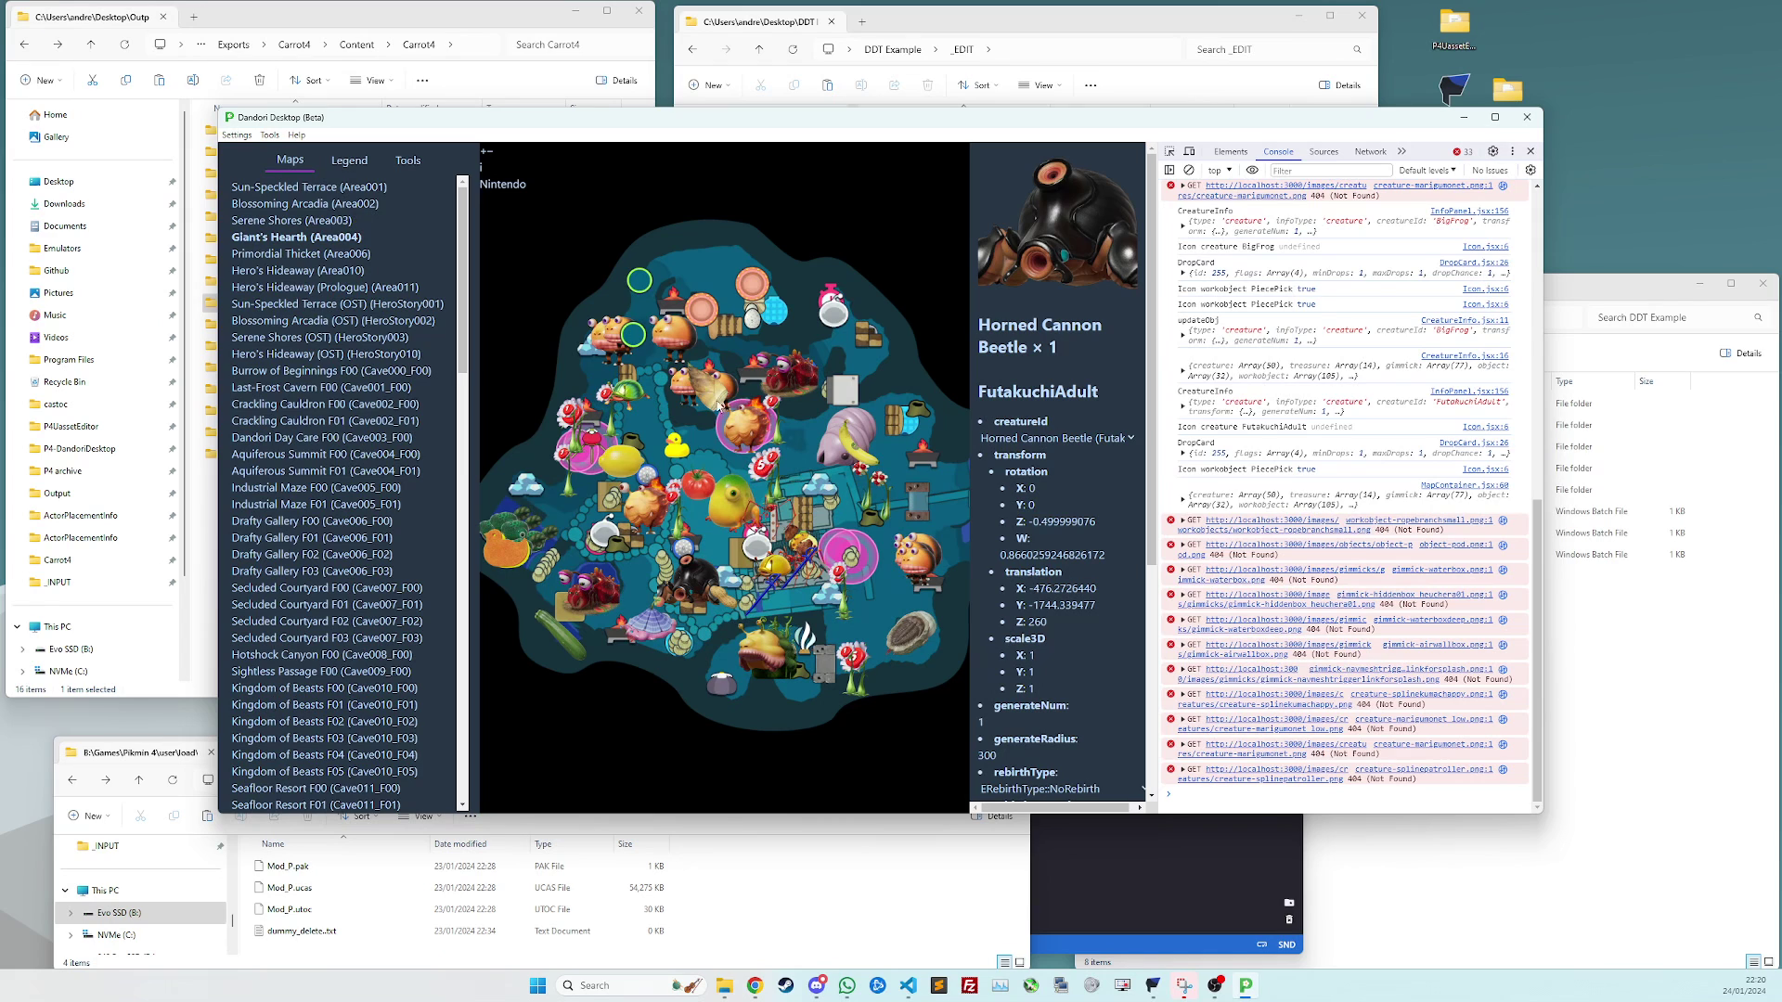
Run Tools > Save Entities to JSON, then Tools > Deploy to Emulator
click(270, 135)
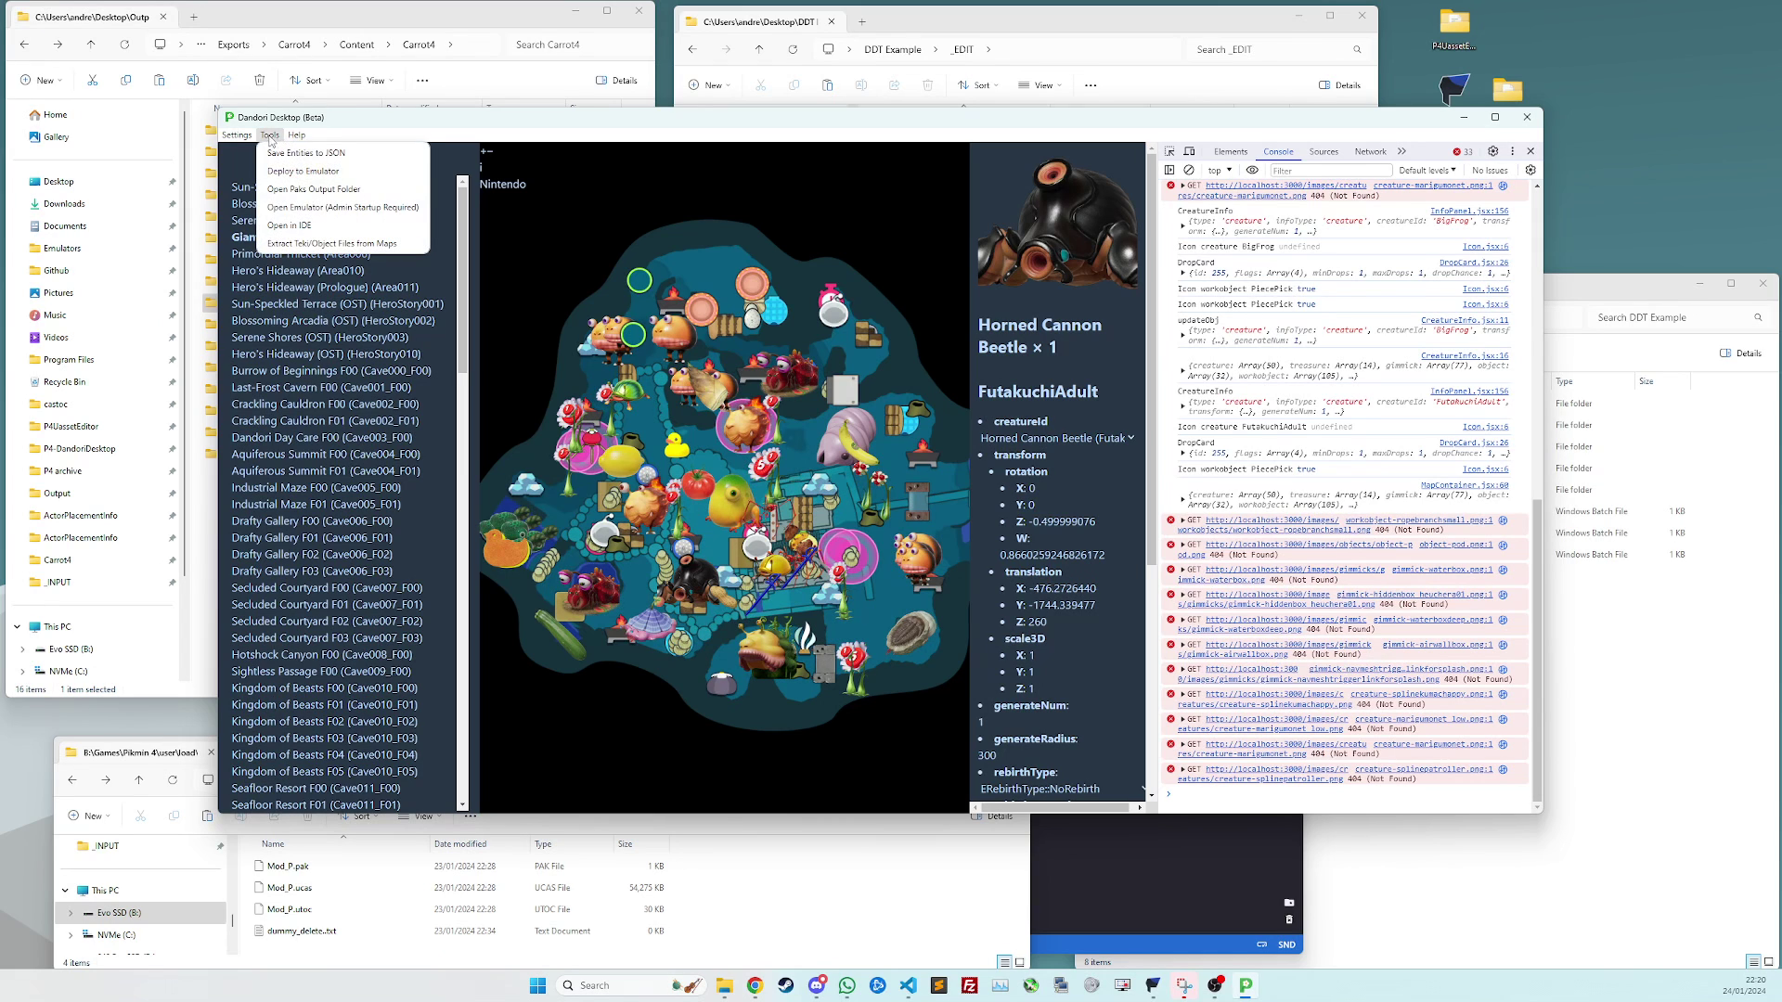
click(335, 154)
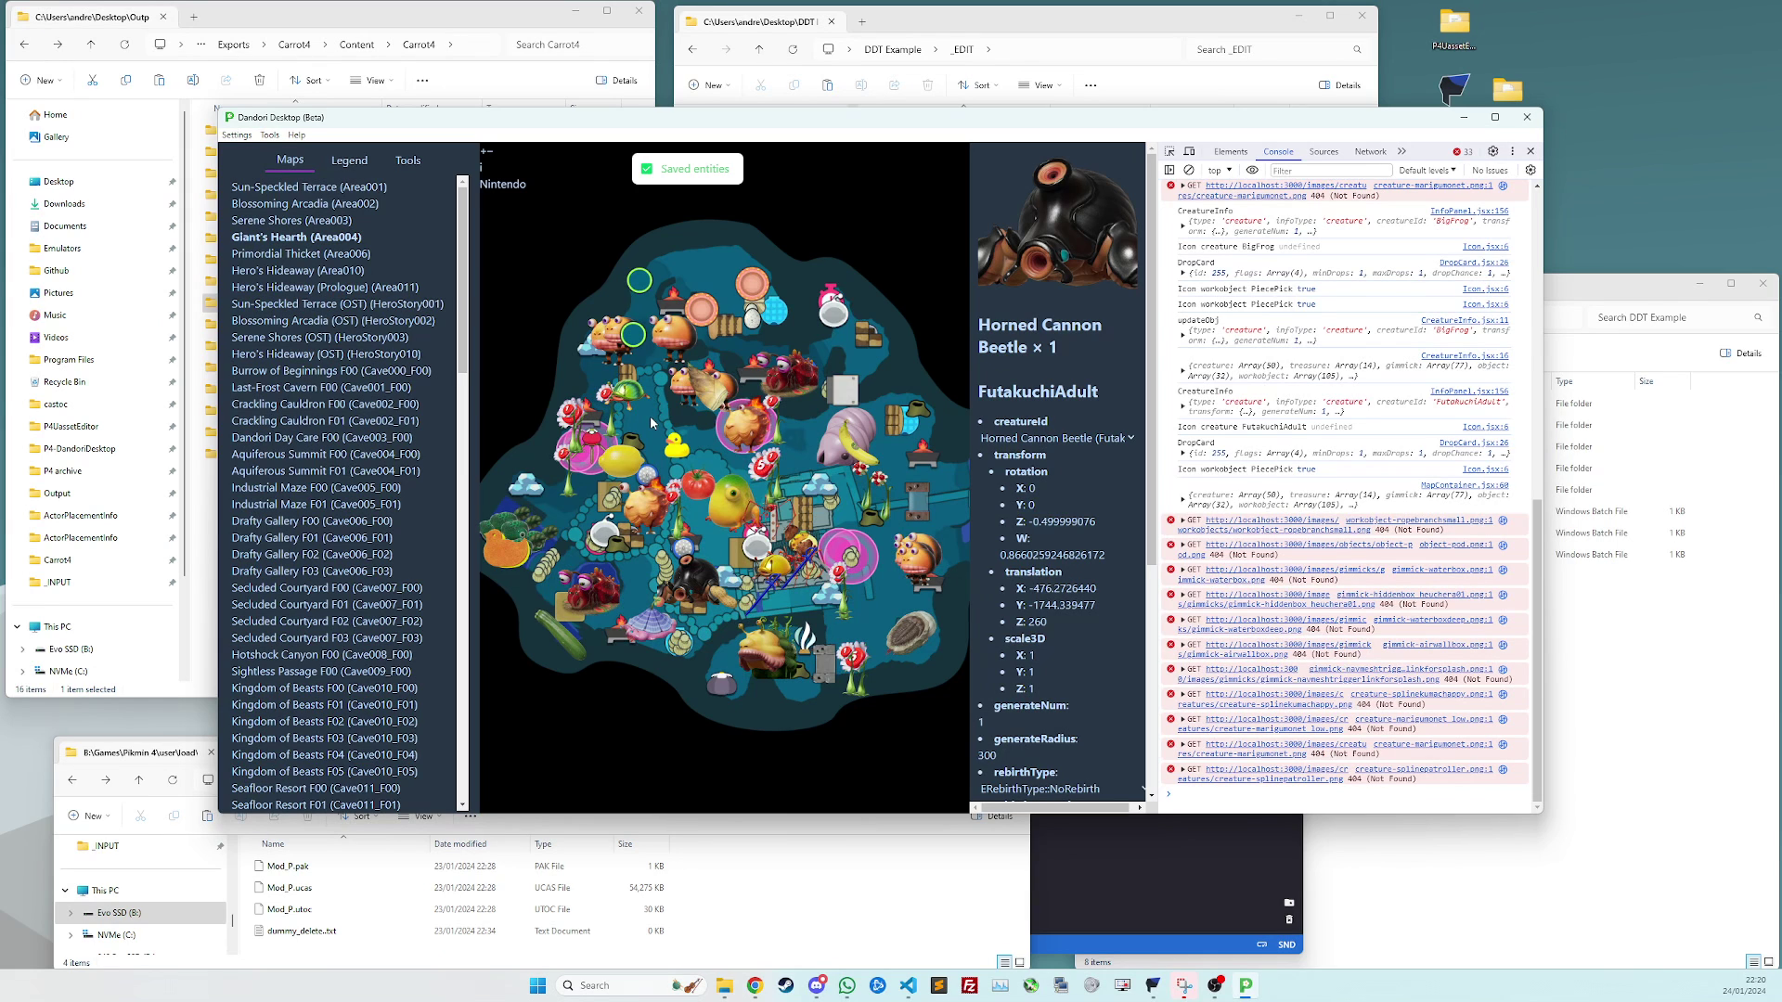
click(270, 137)
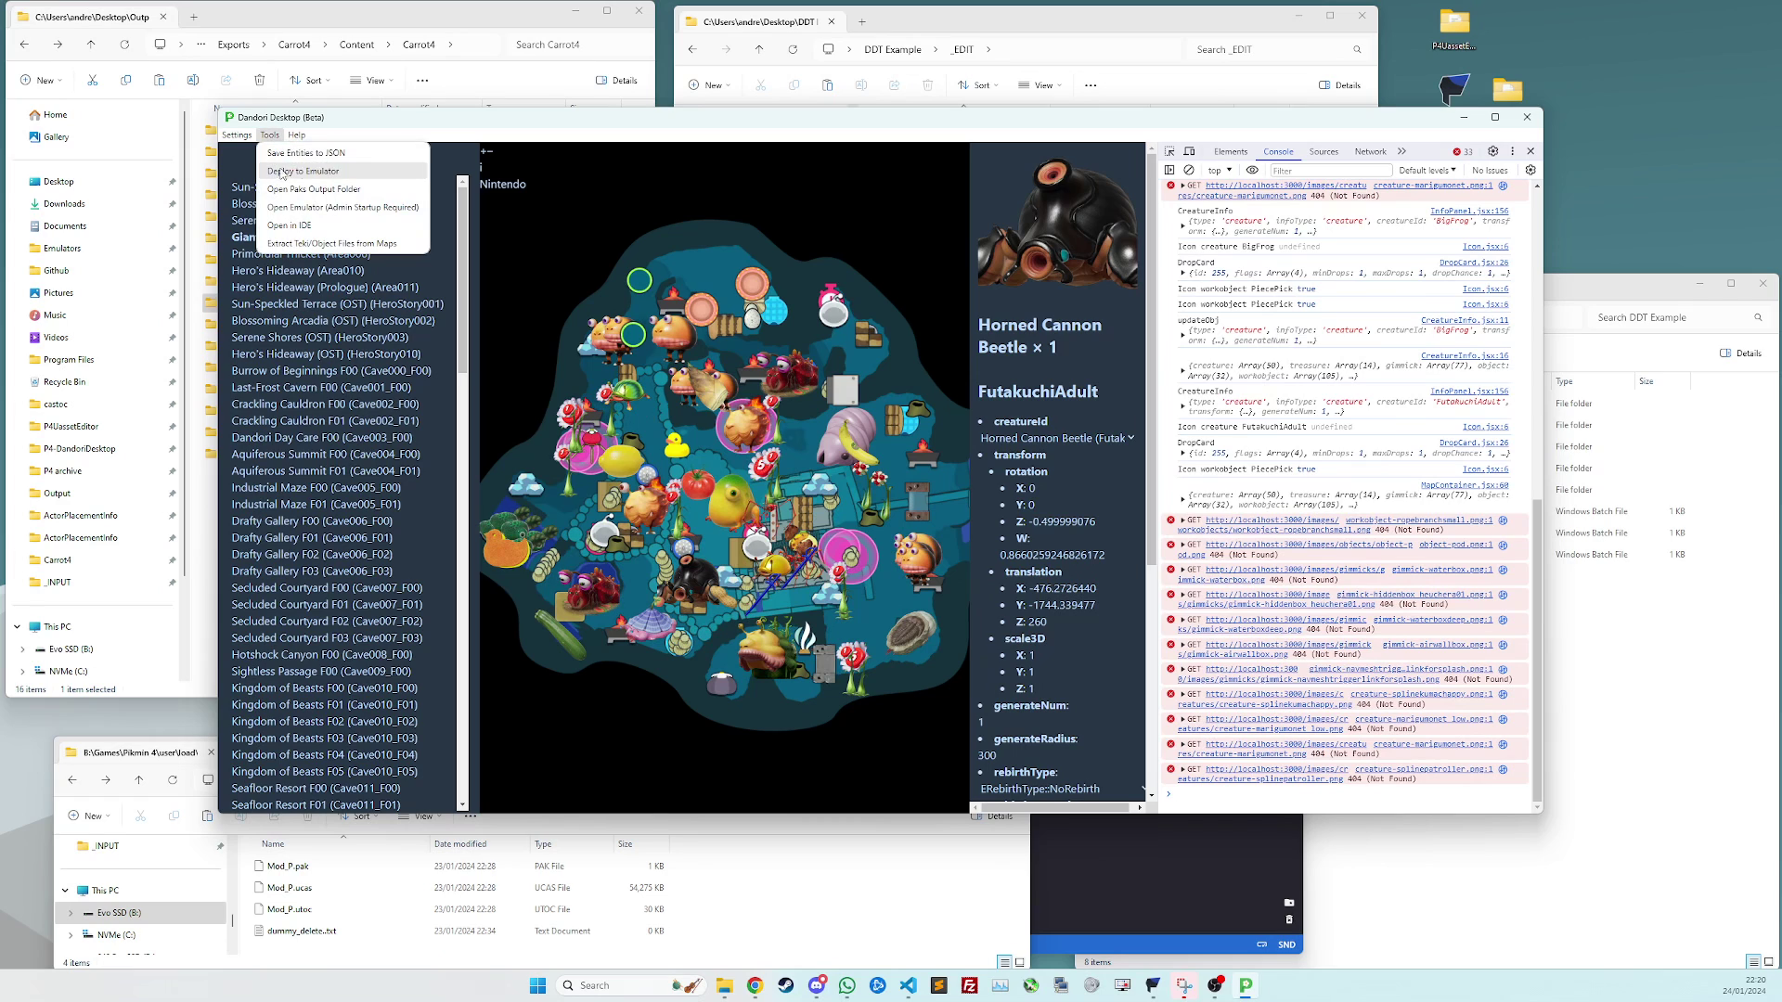
click(350, 174)
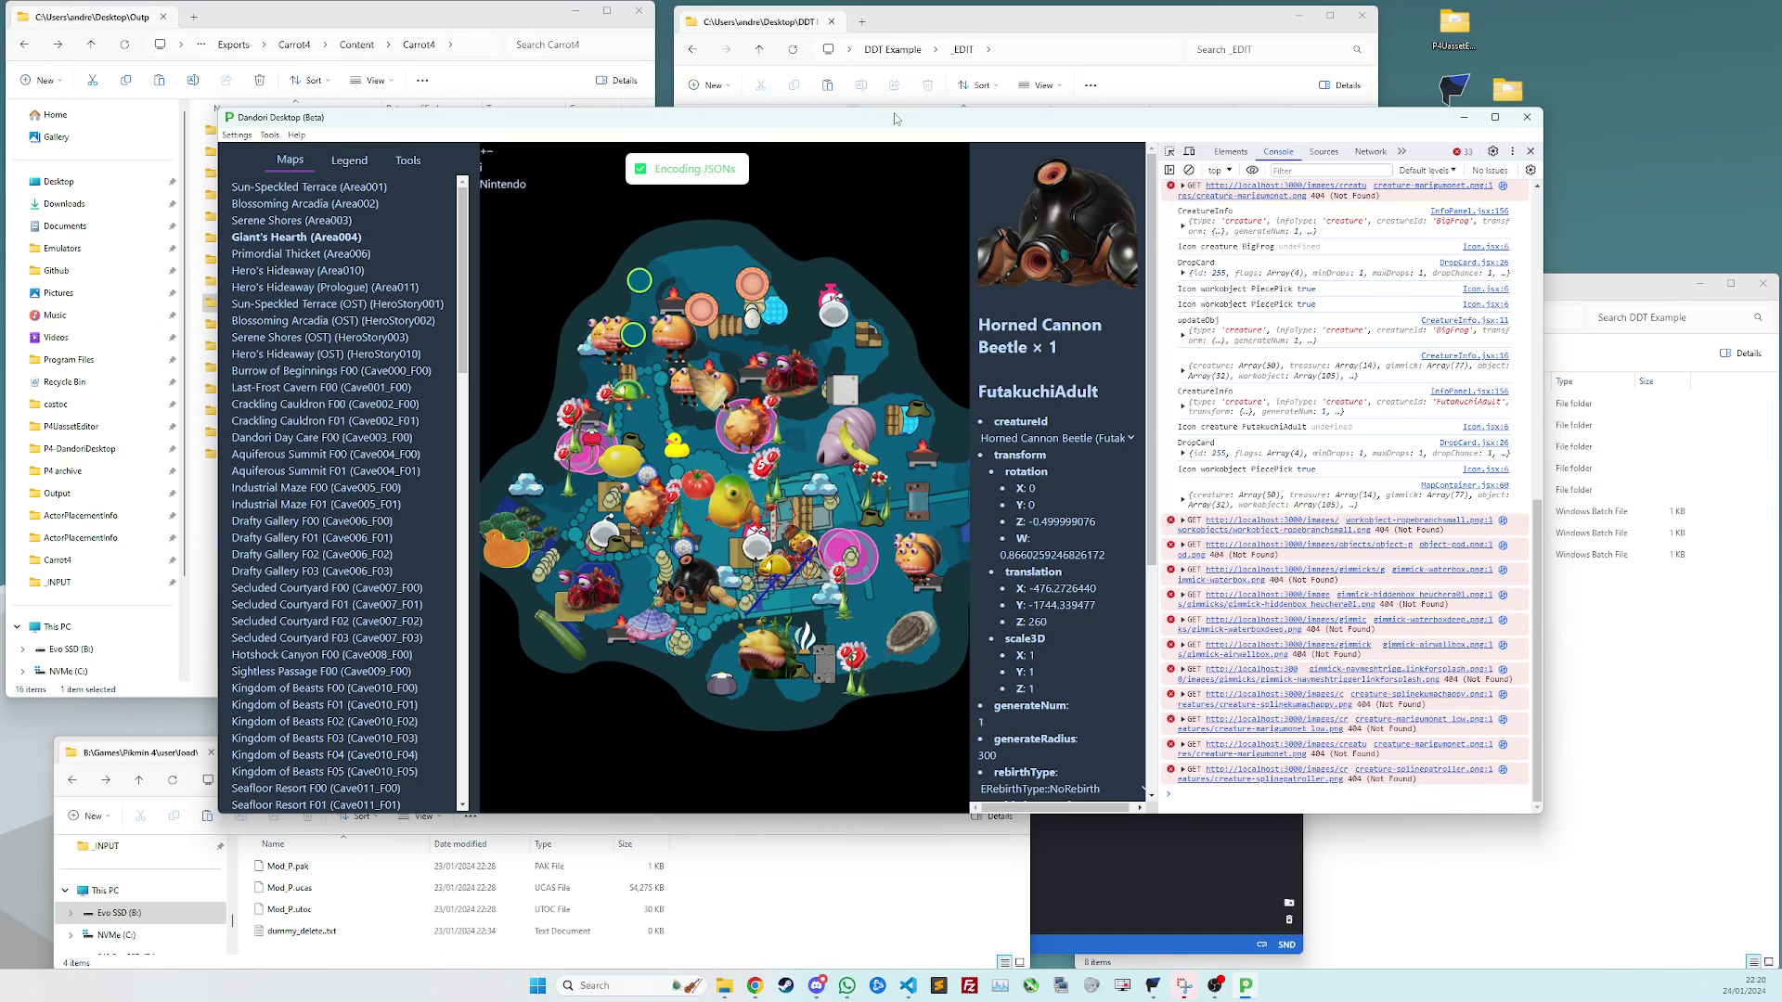
Watch the DDT Example folder while the deployment encodes, packs and copies the paks
drag(887, 121, 878, 301)
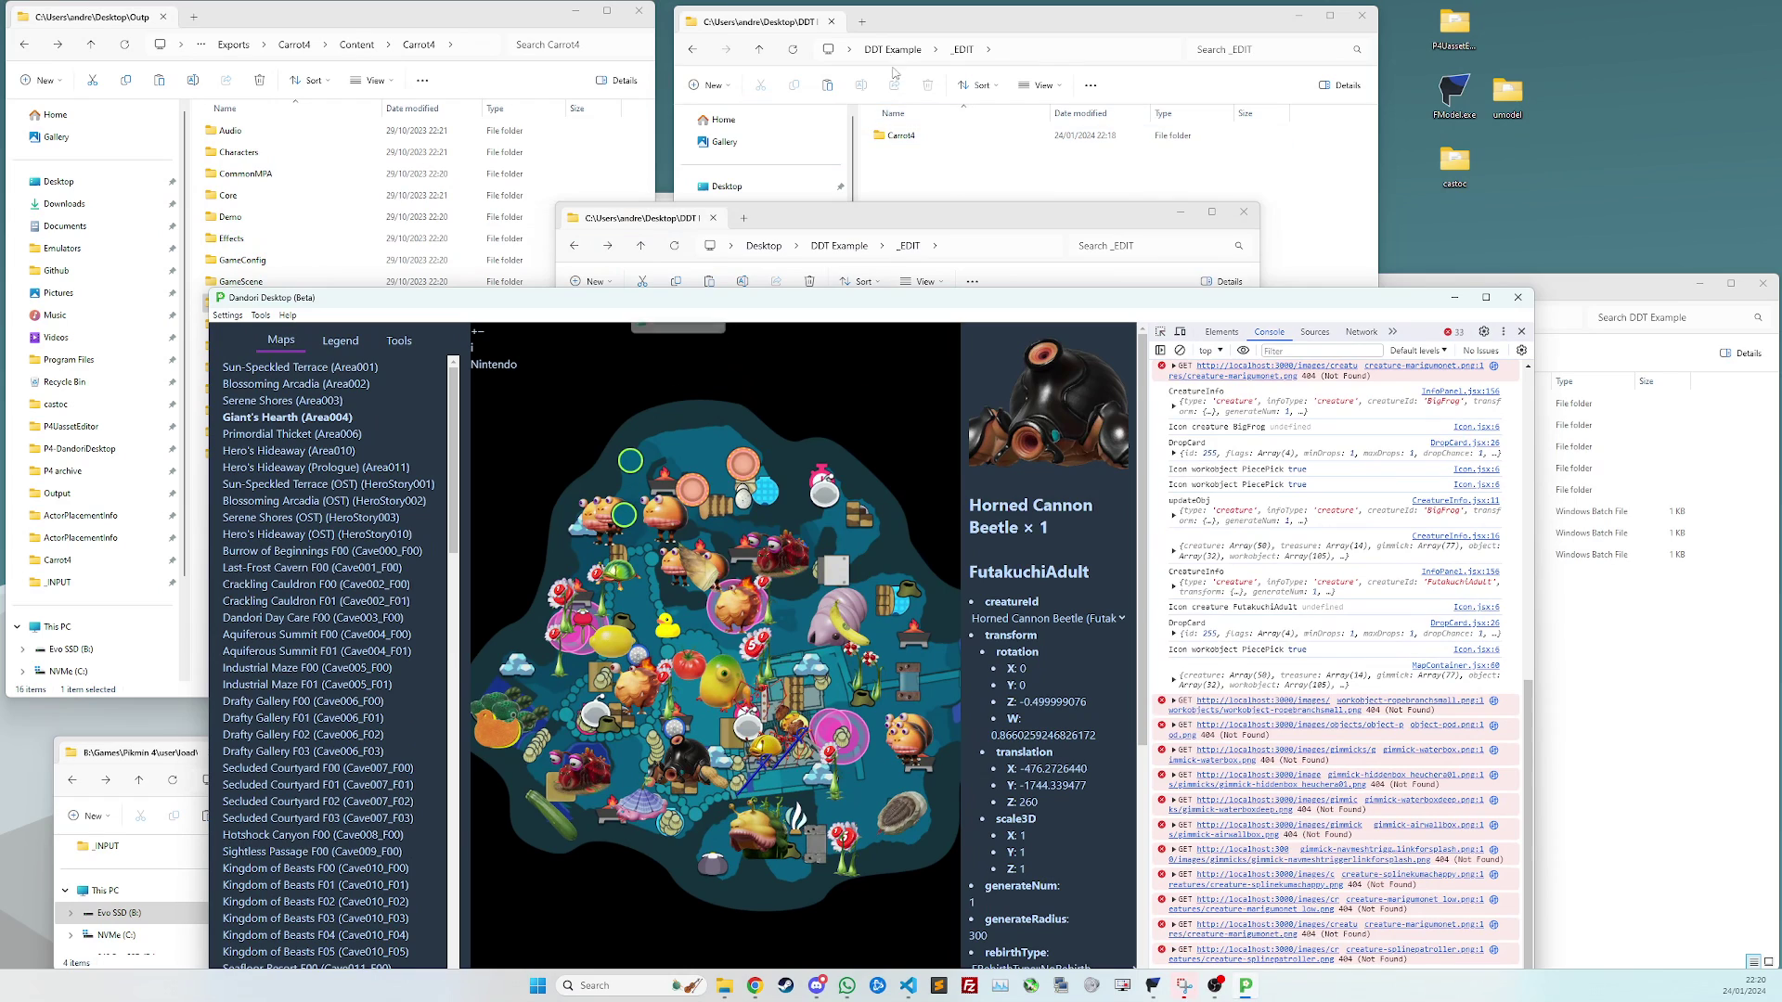
click(954, 177)
key(alt+Up)
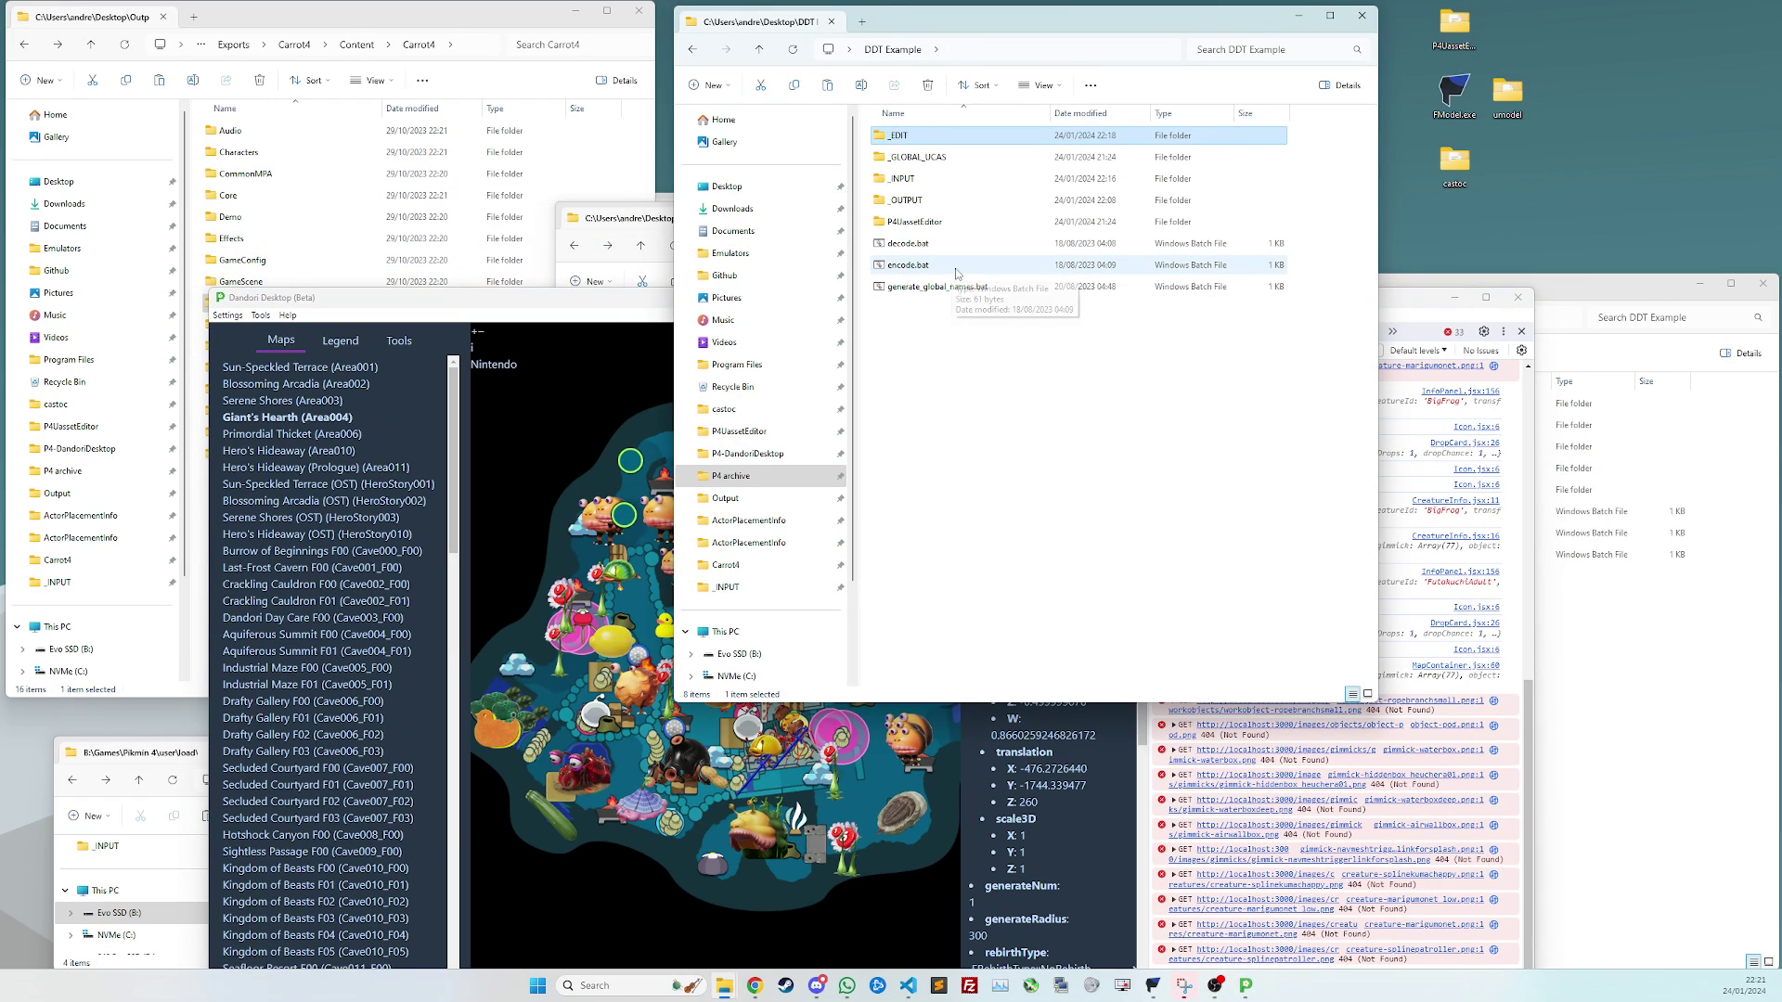
click(962, 362)
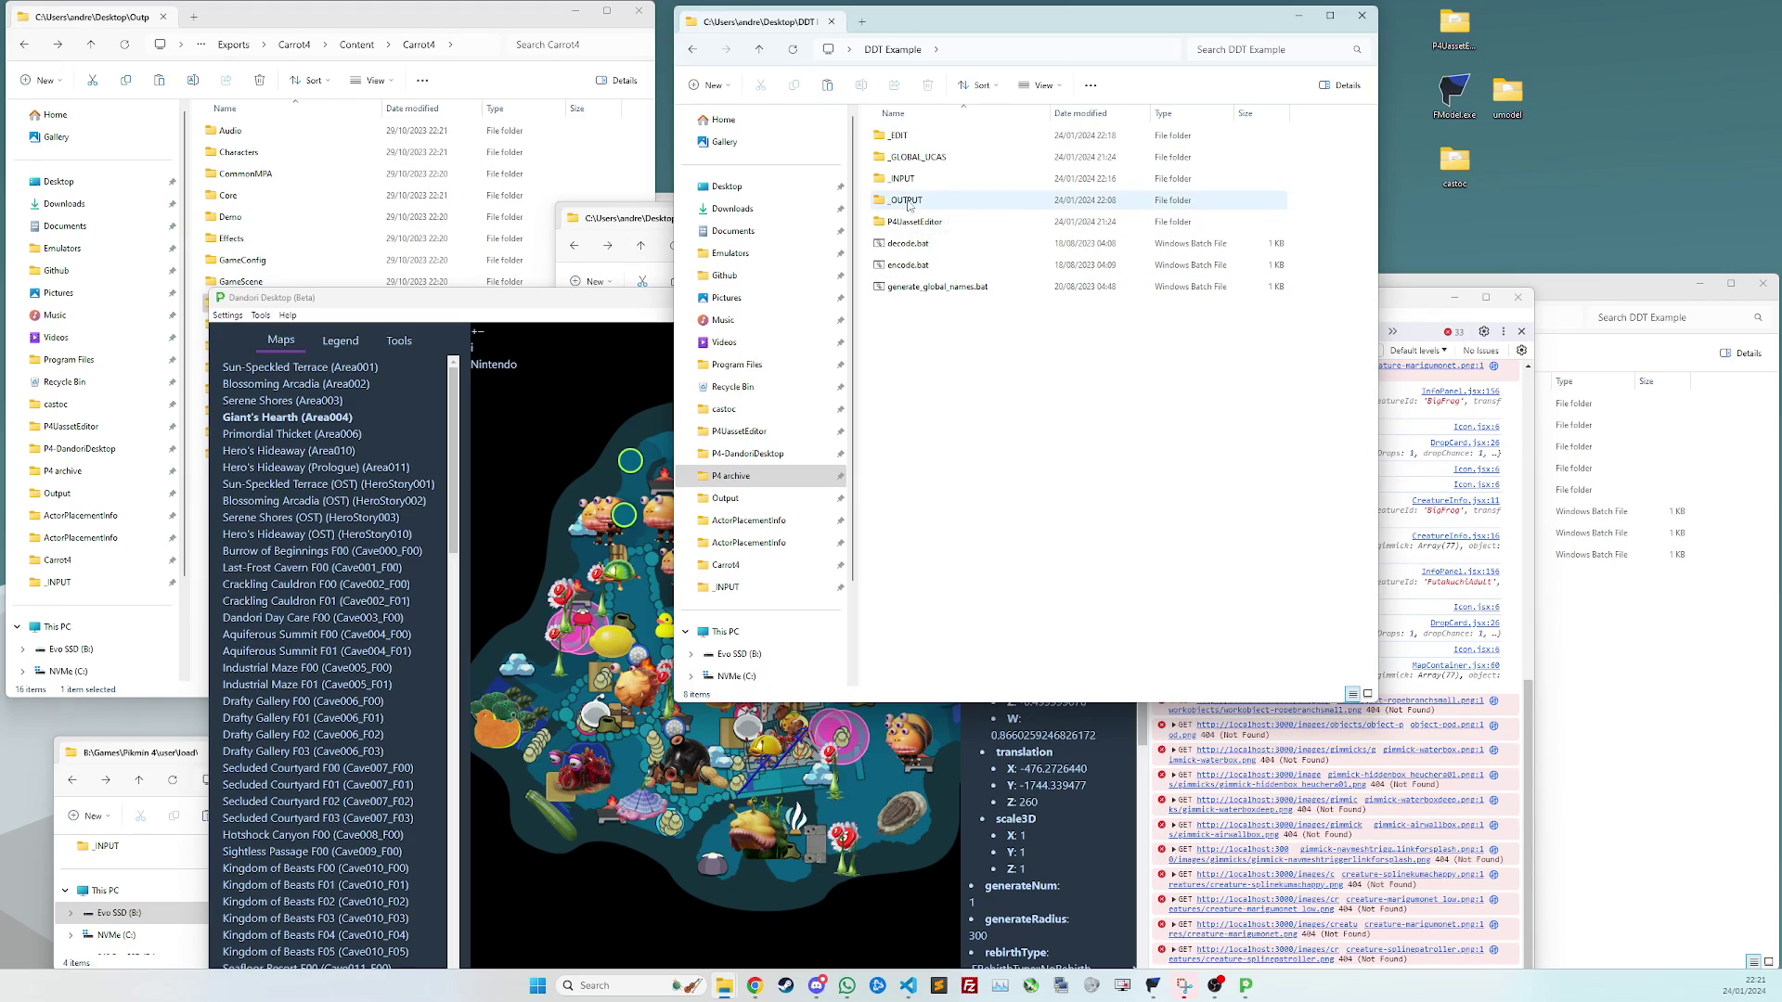
drag(605, 301, 506, 223)
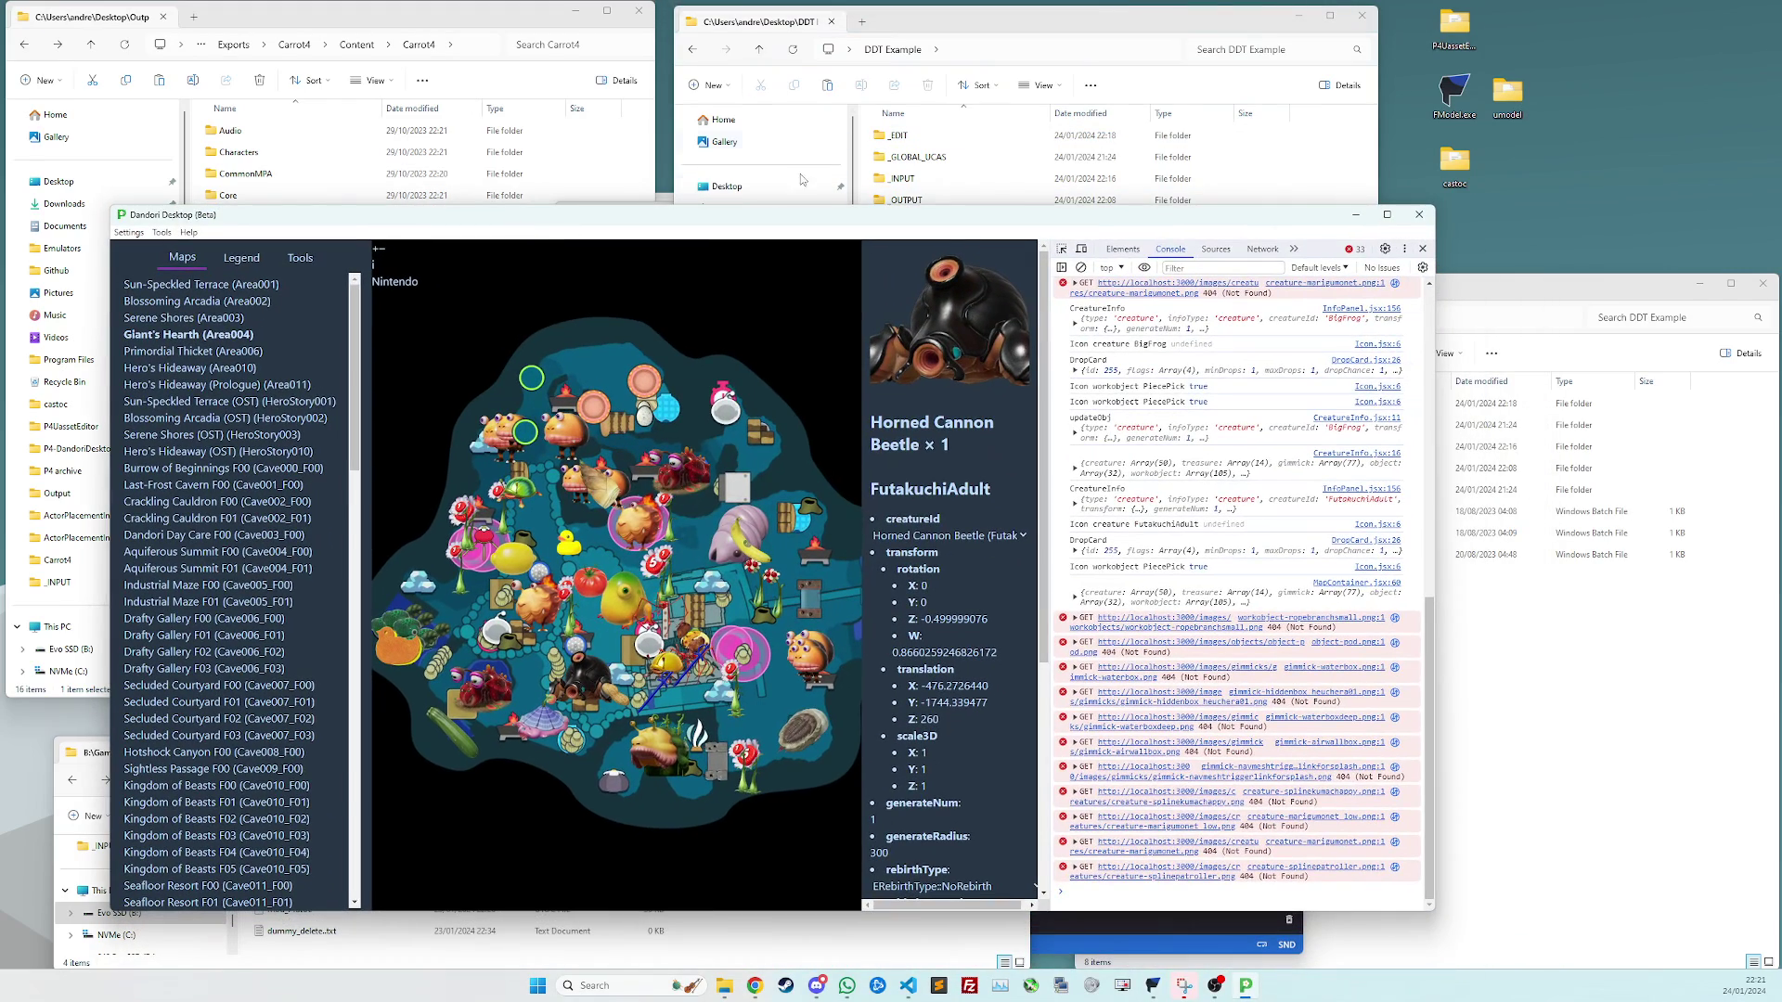
scroll(320, 543, down, 10)
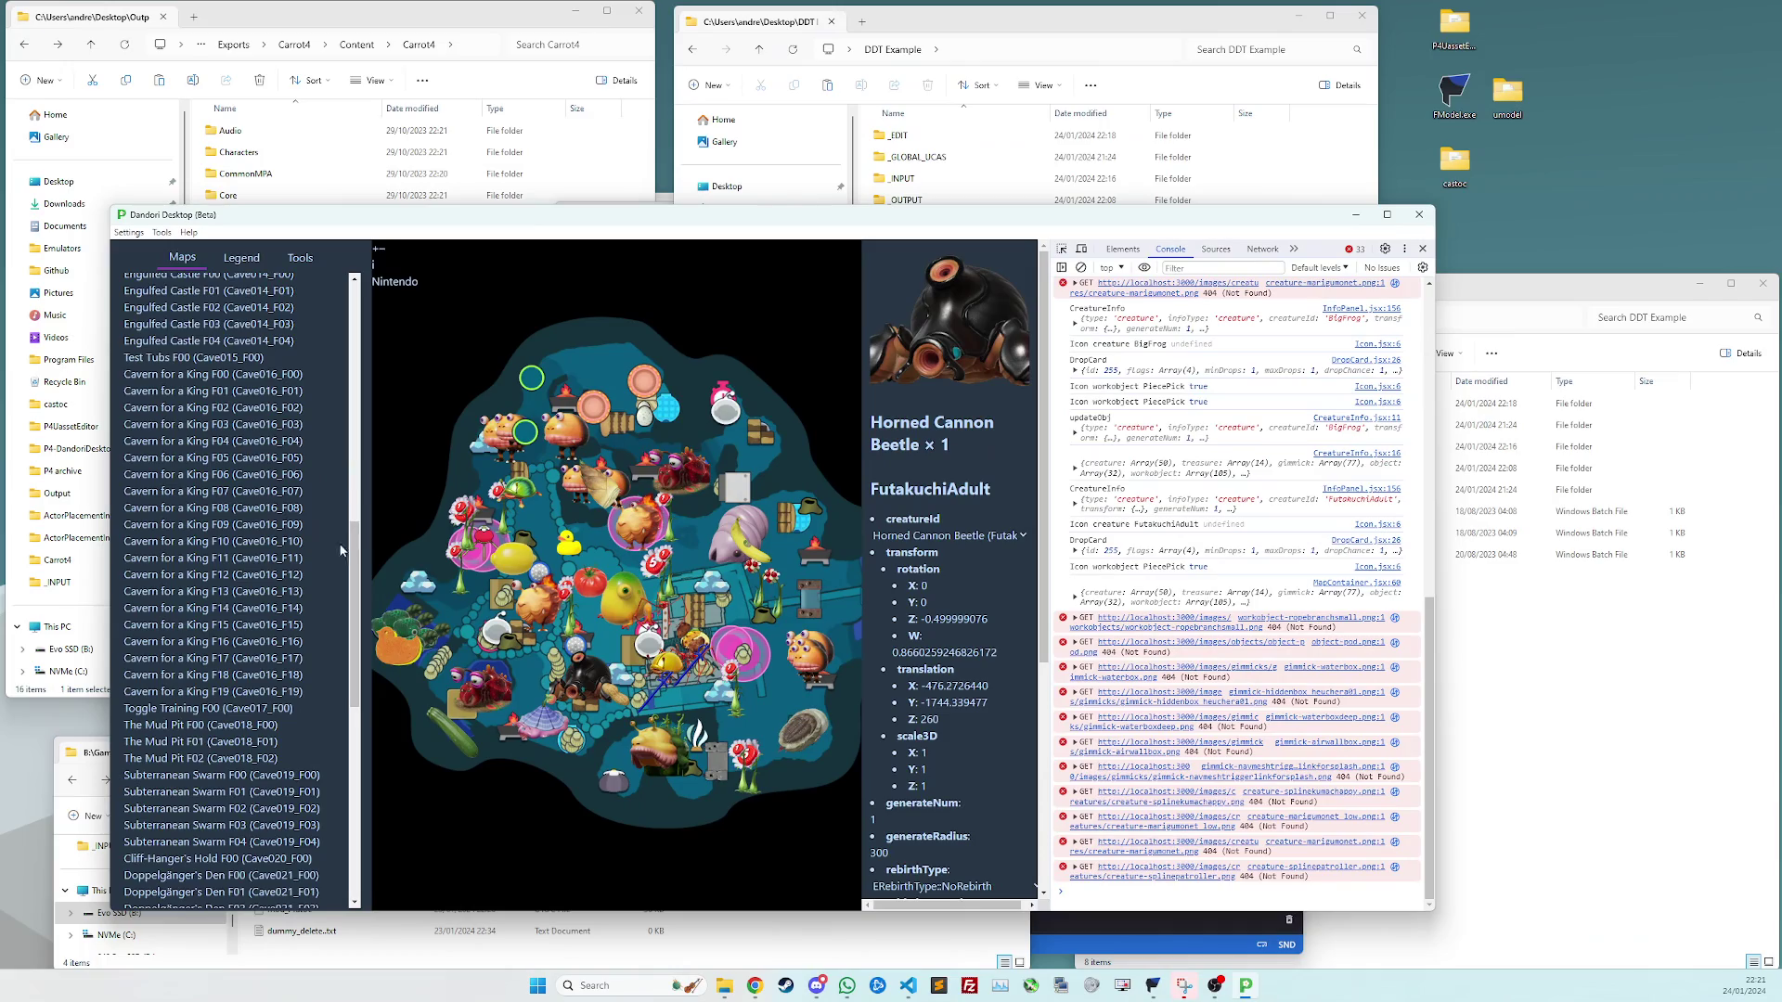
drag(353, 557, 333, 819)
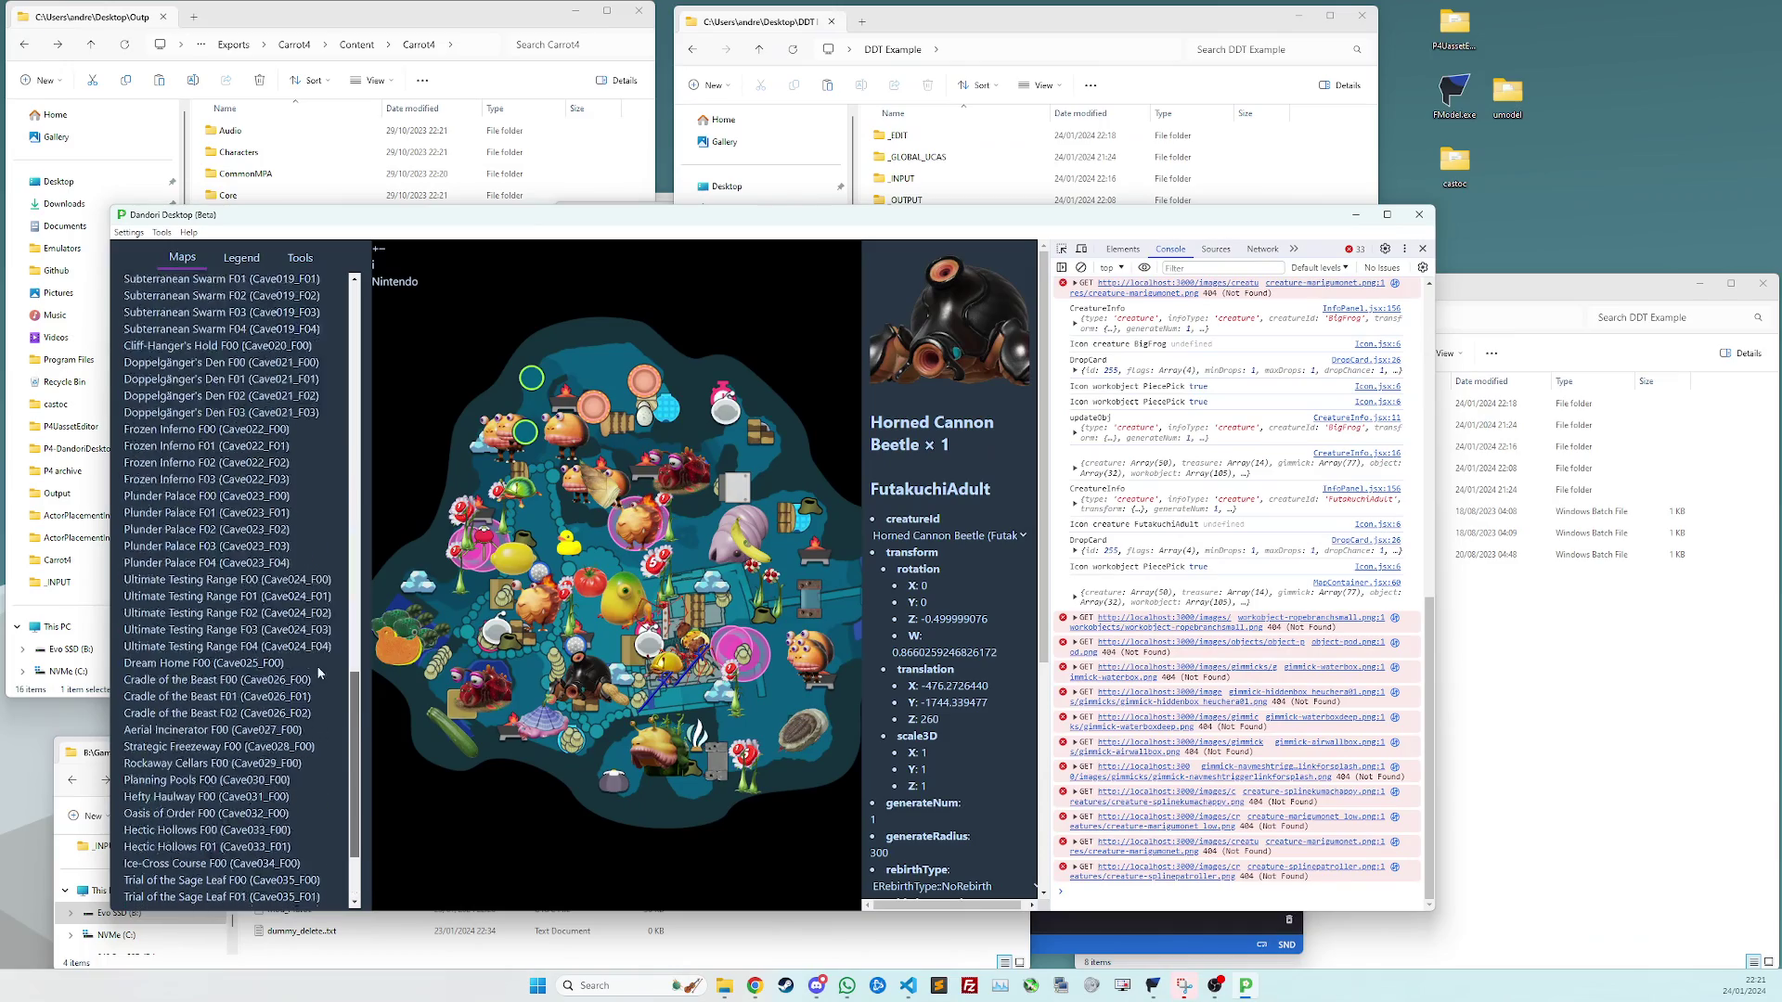
scroll(317, 836, up, 15)
scroll(316, 674, down, 15)
scroll(315, 783, up, 15)
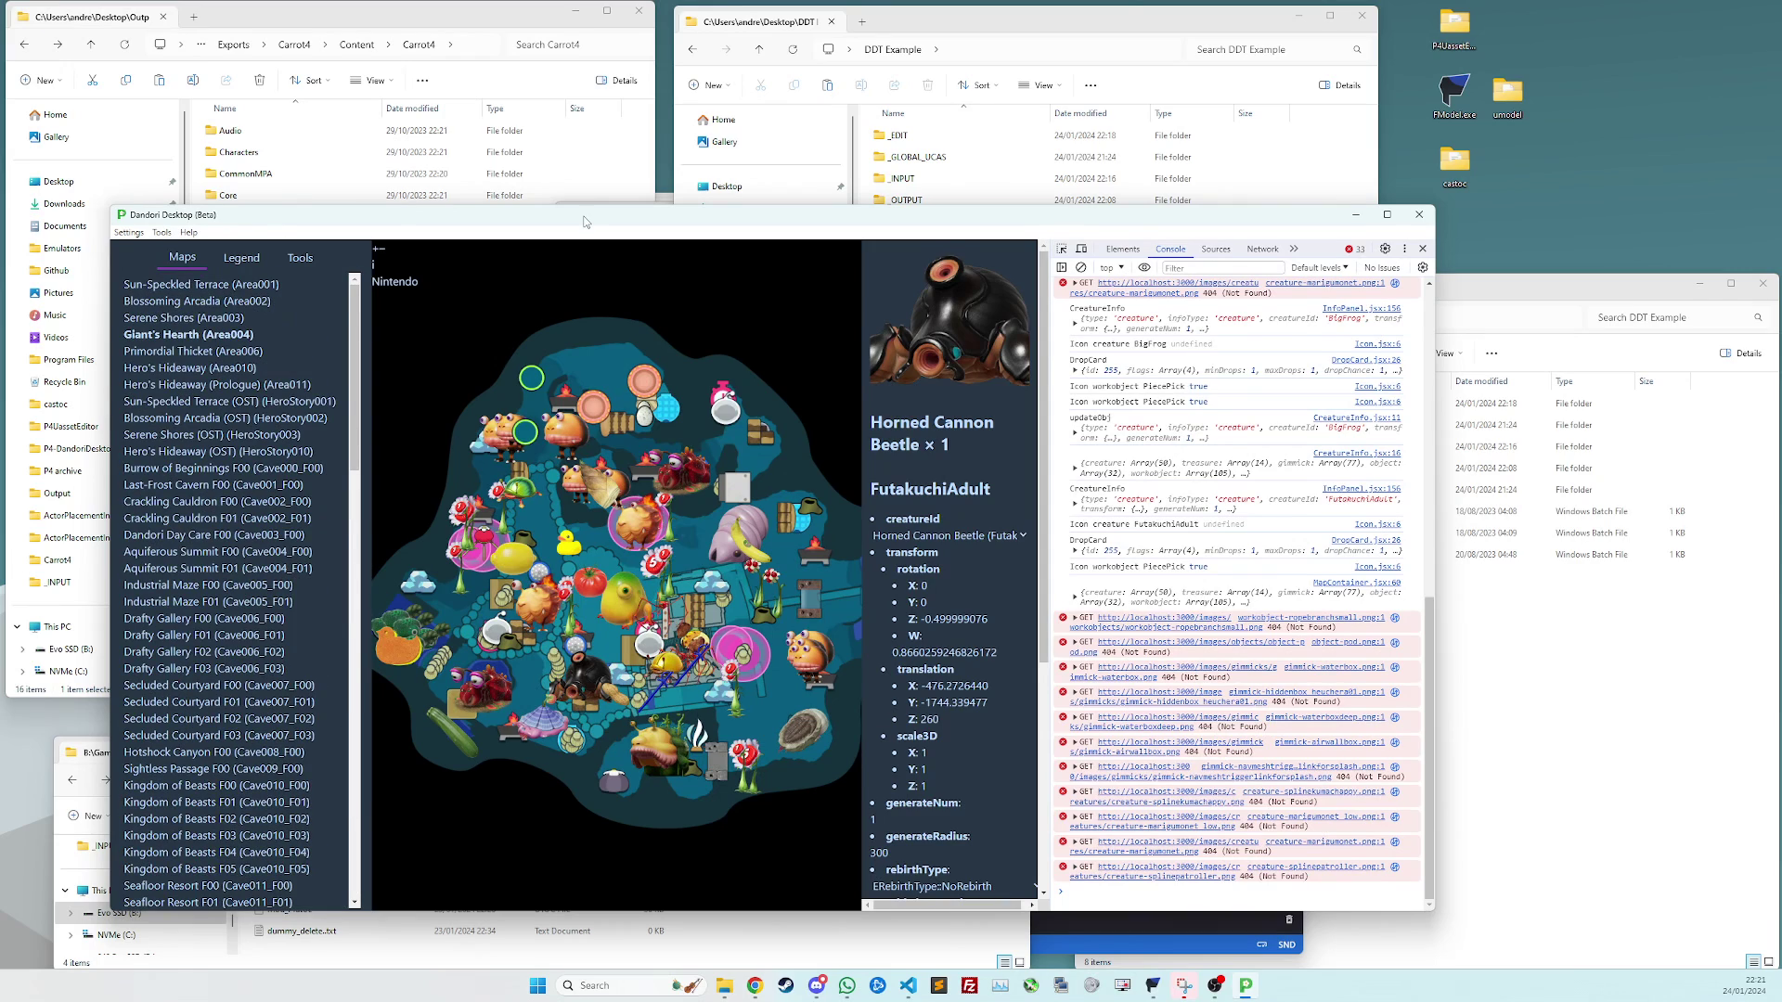
drag(583, 219, 563, 243)
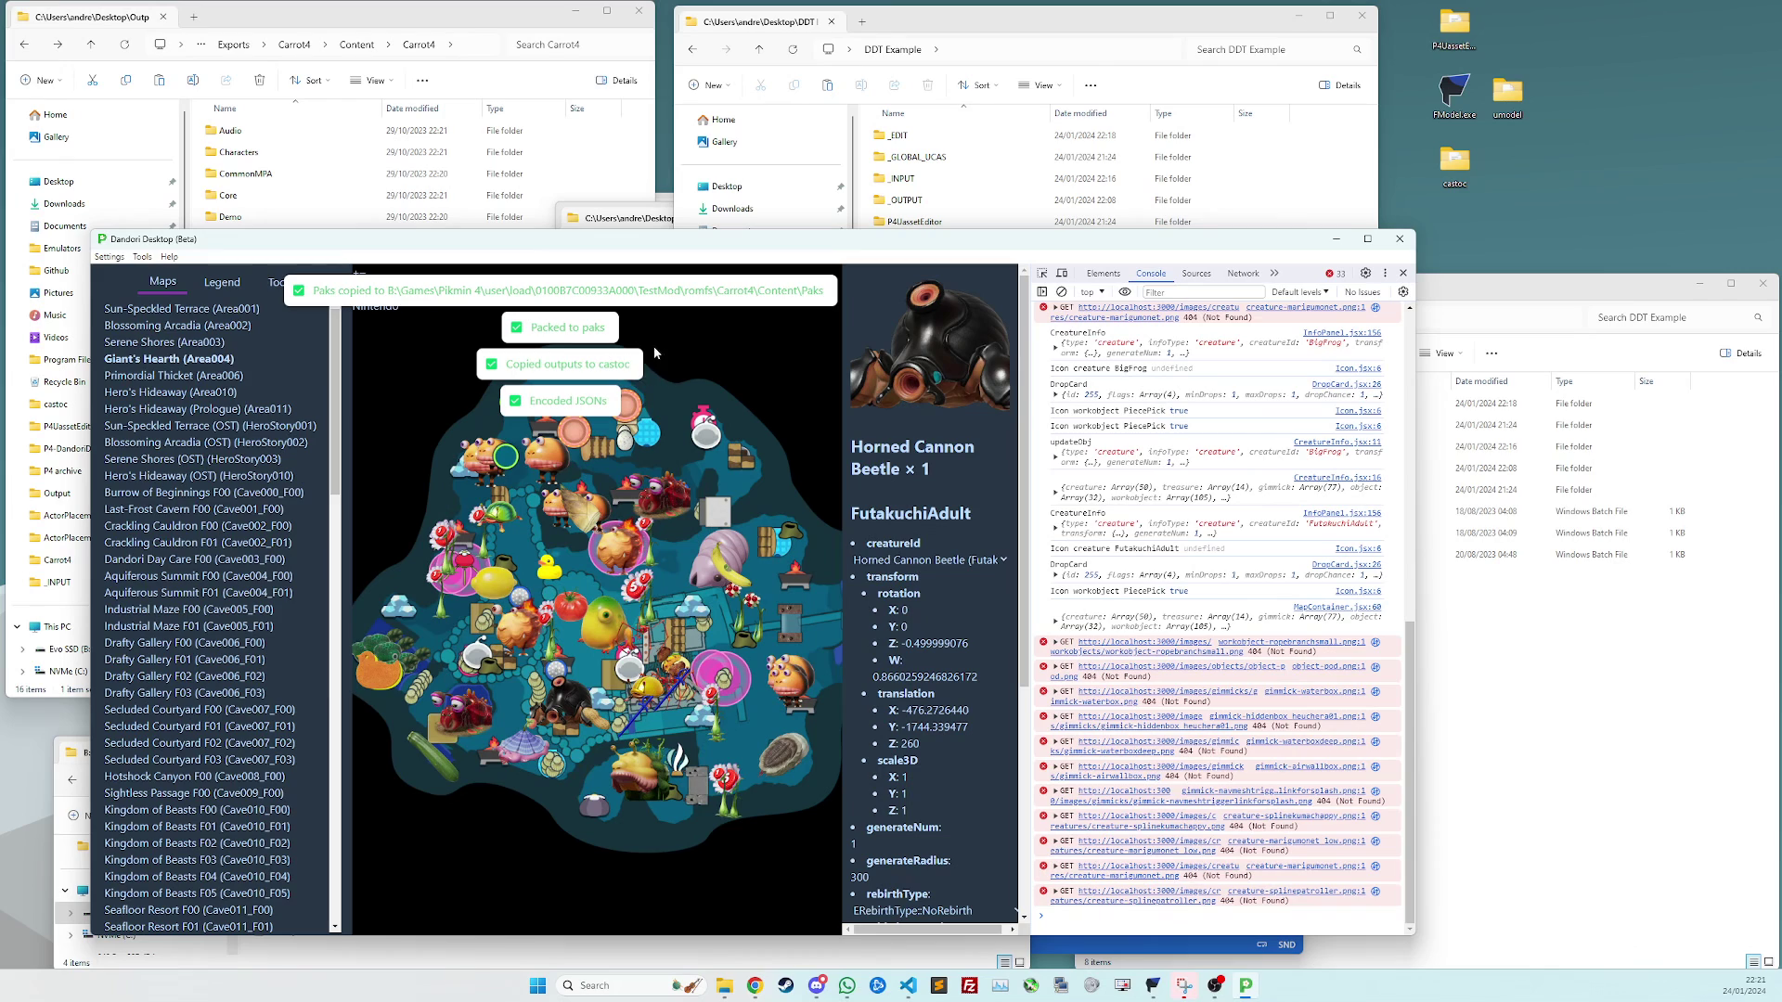
Reveal the Paks folder and confirm Mod_P.pak, Mod_P.ucas and Mod_P.utoc are dated 24/01/2024 22:21
drag(611, 243, 691, 69)
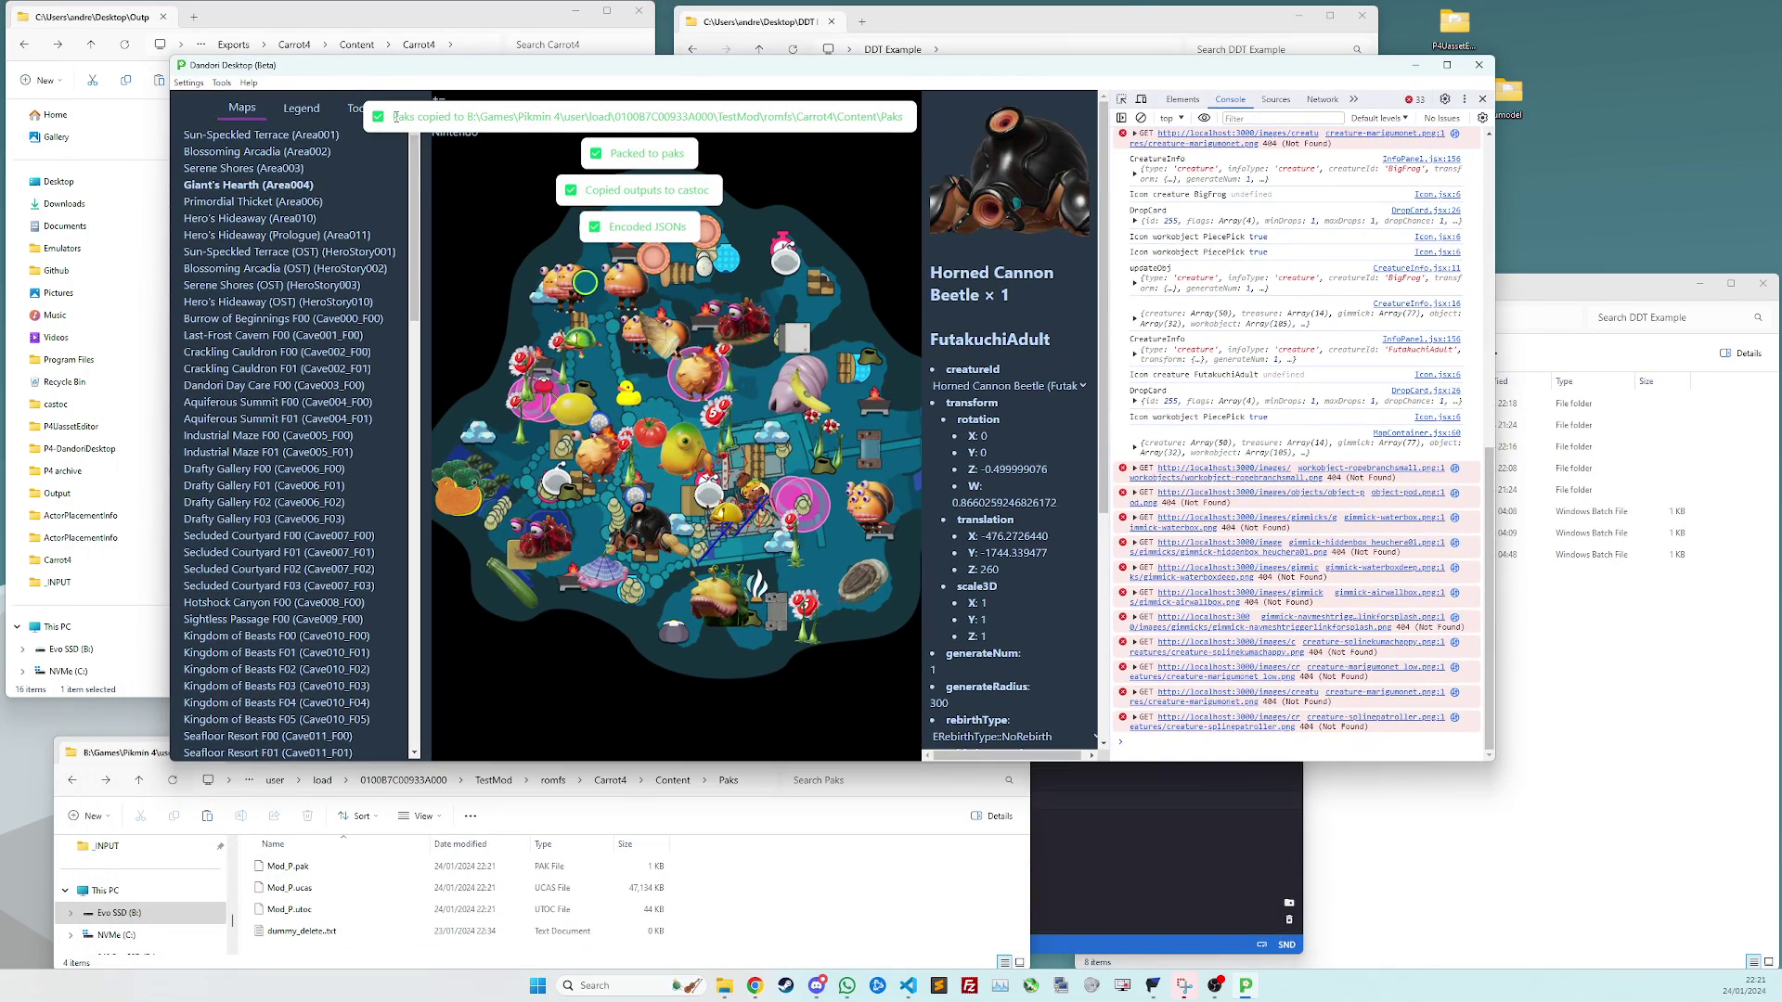
drag(396, 117, 906, 117)
click(536, 873)
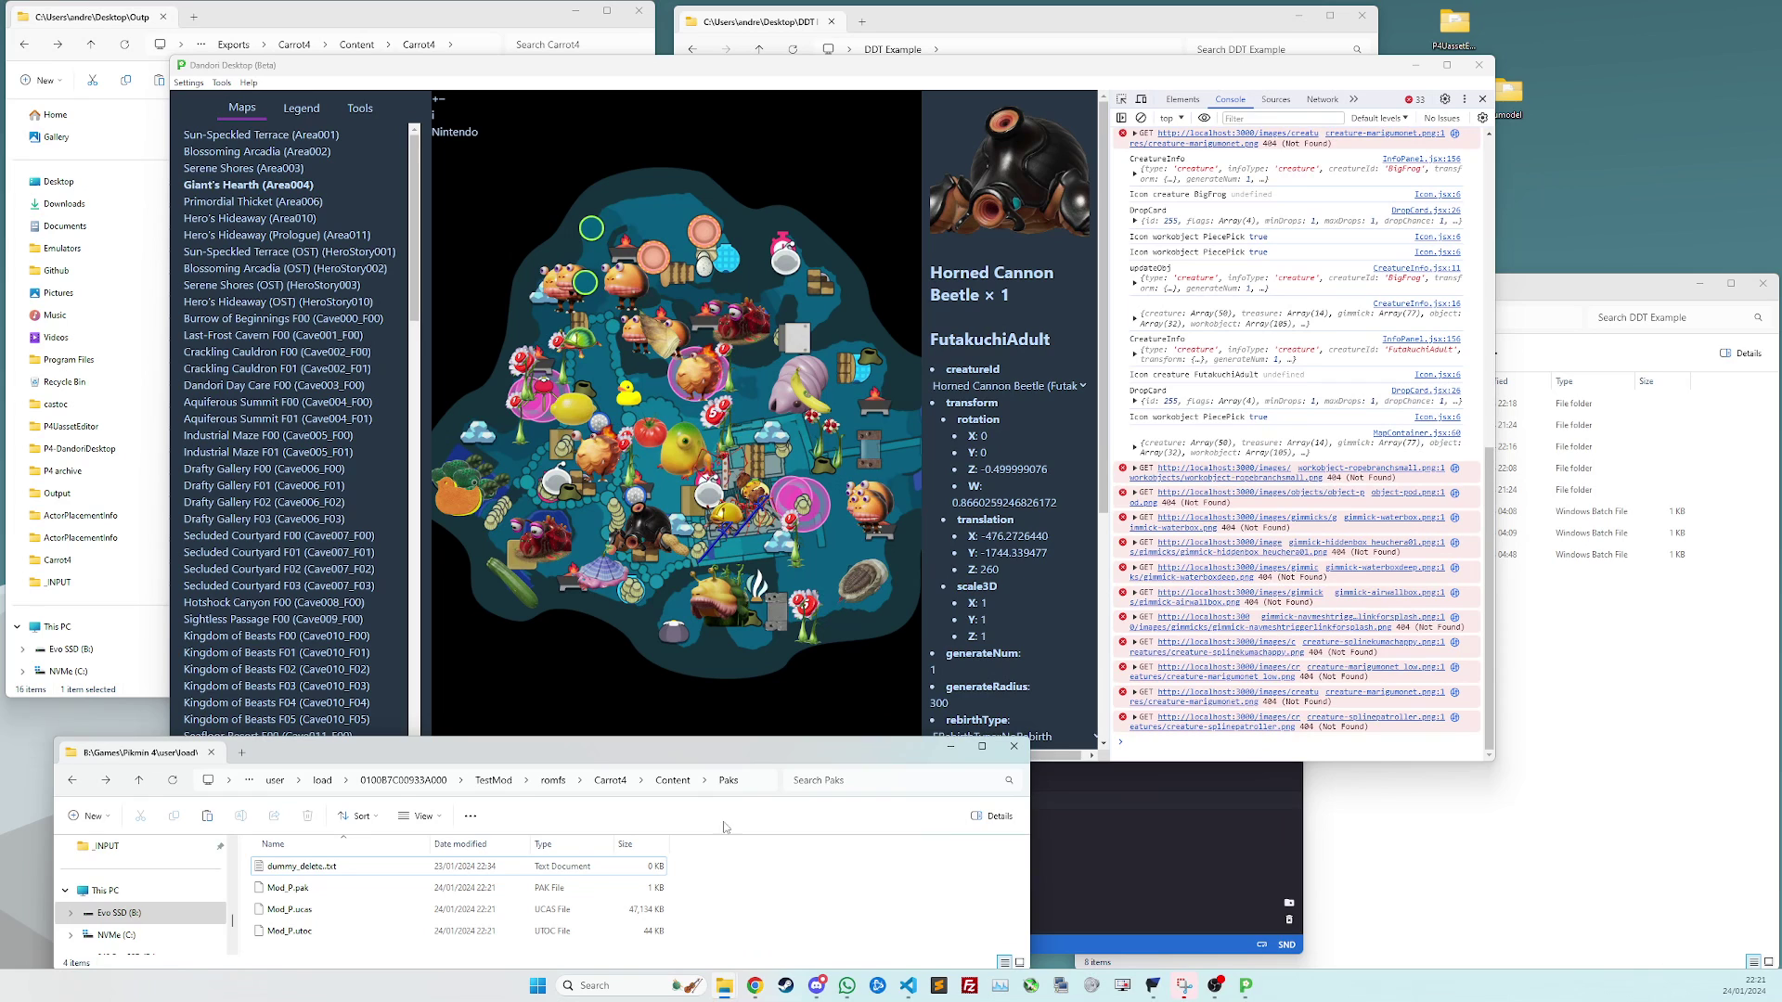
click(647, 699)
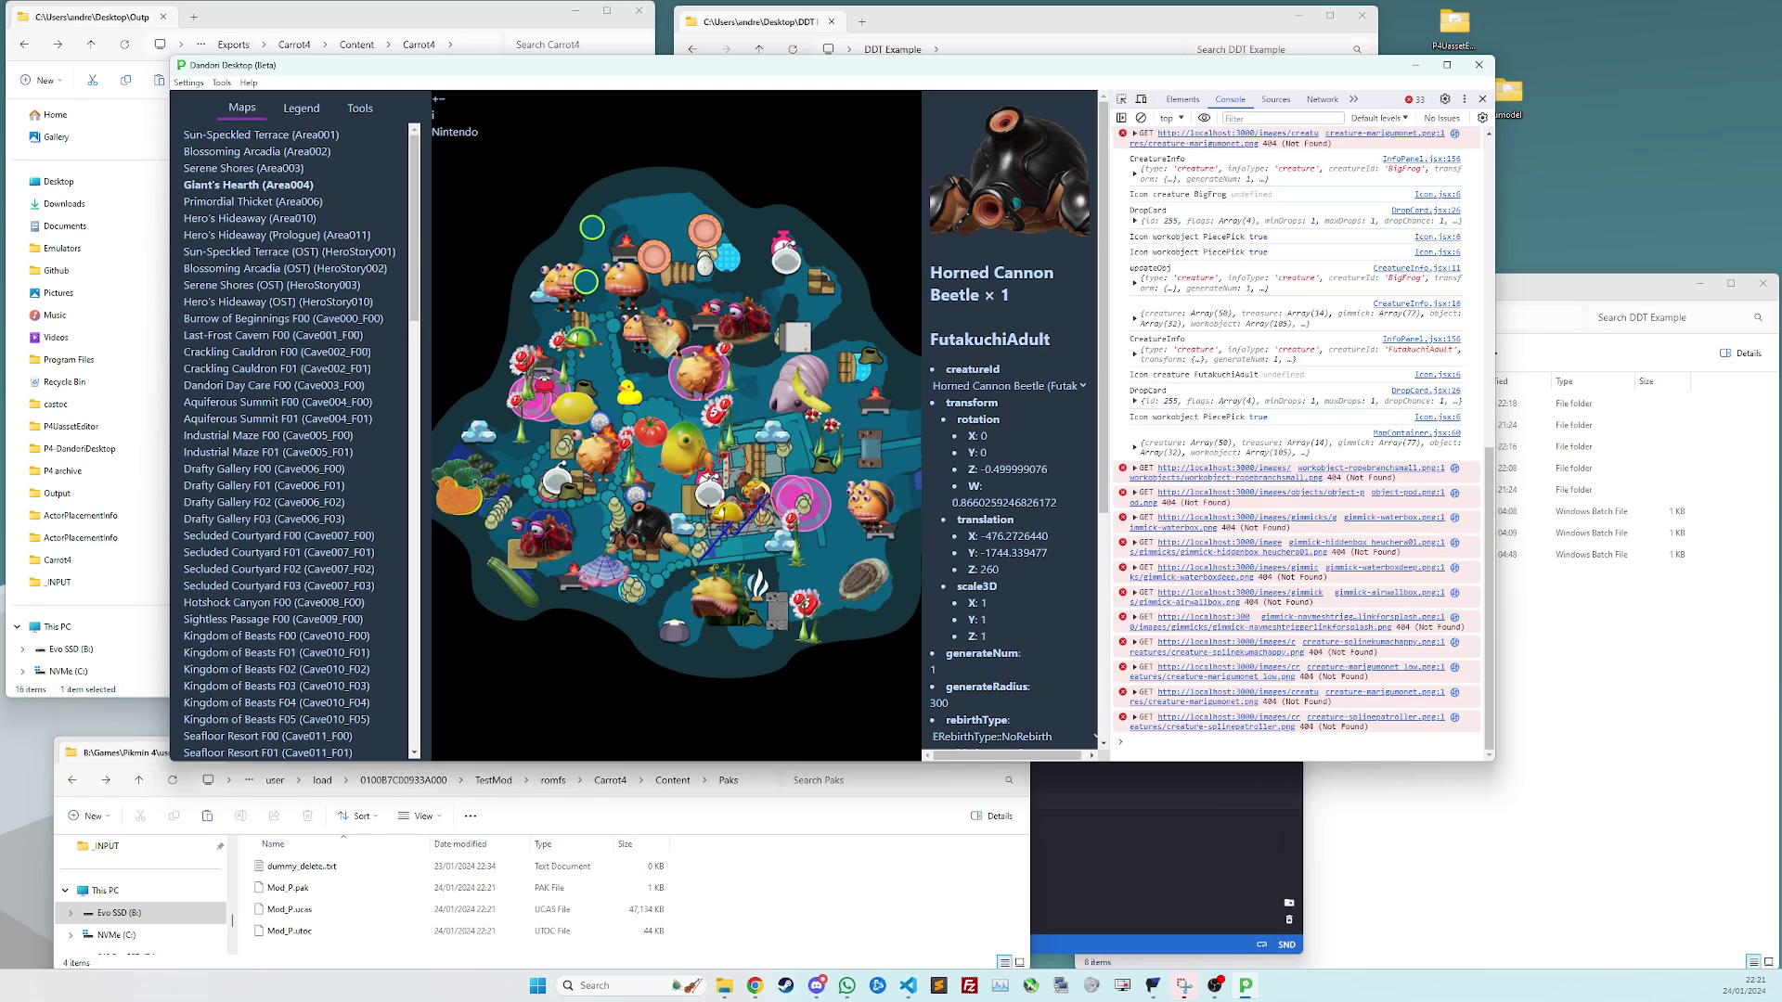
click(222, 83)
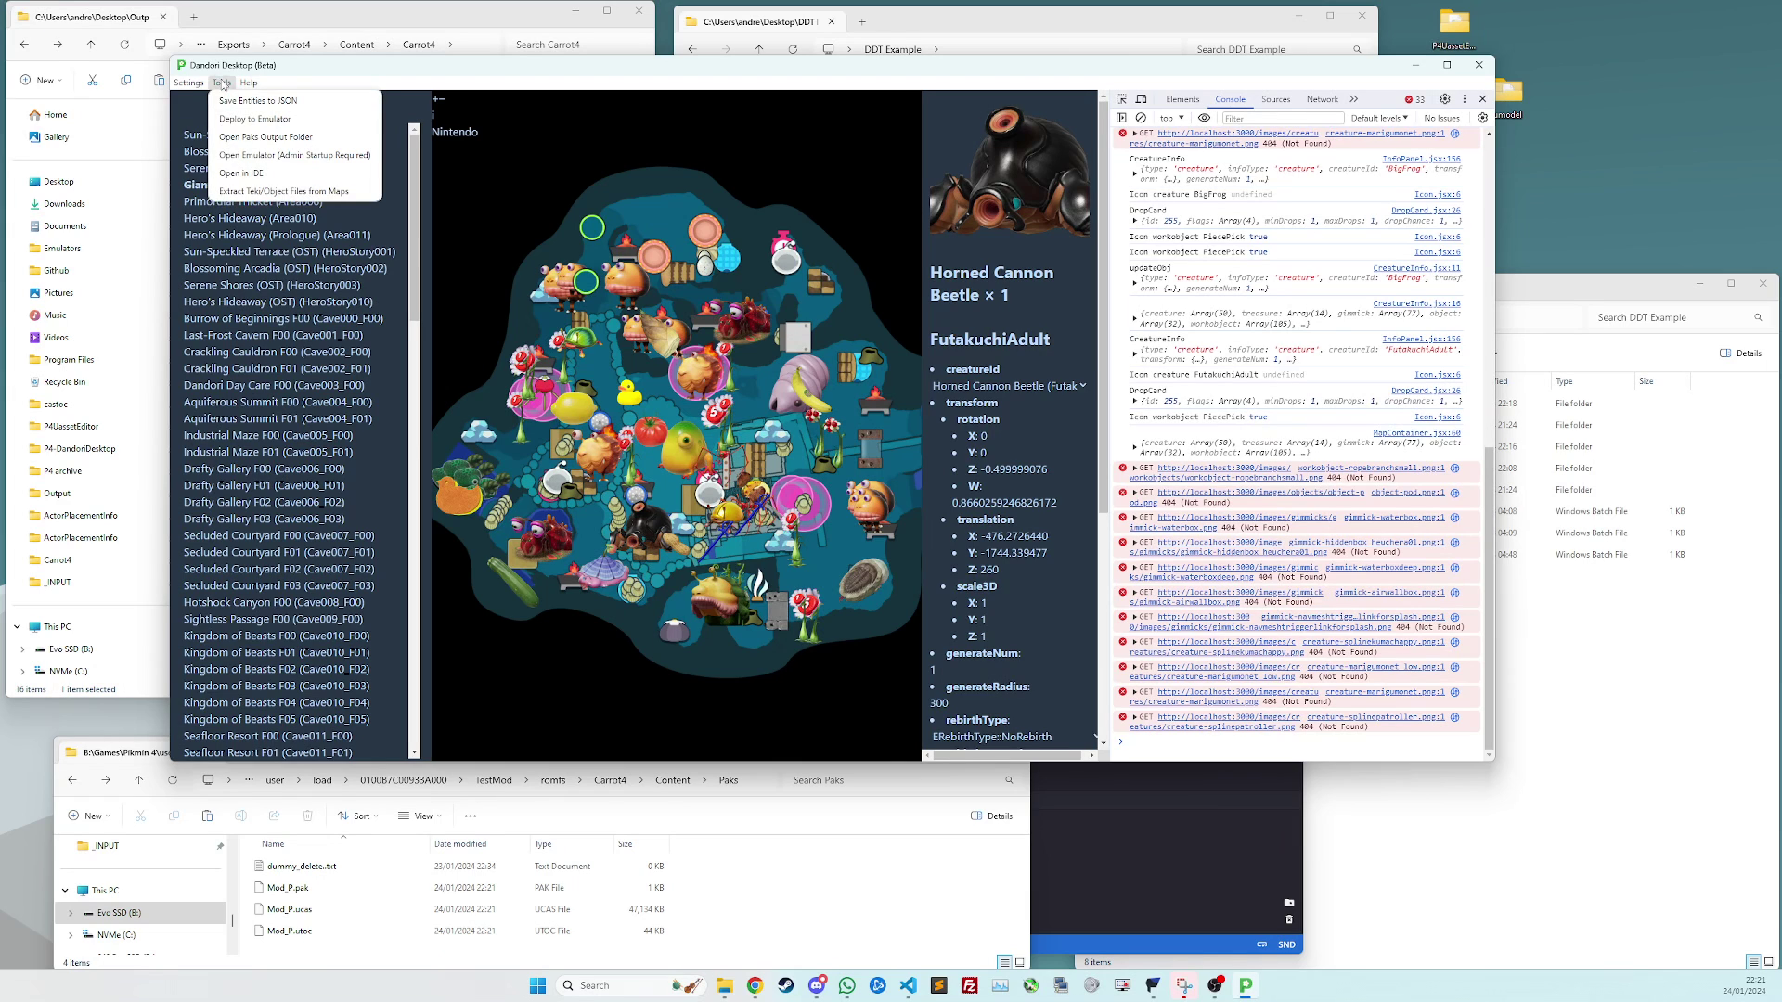
click(251, 84)
key(Escape)
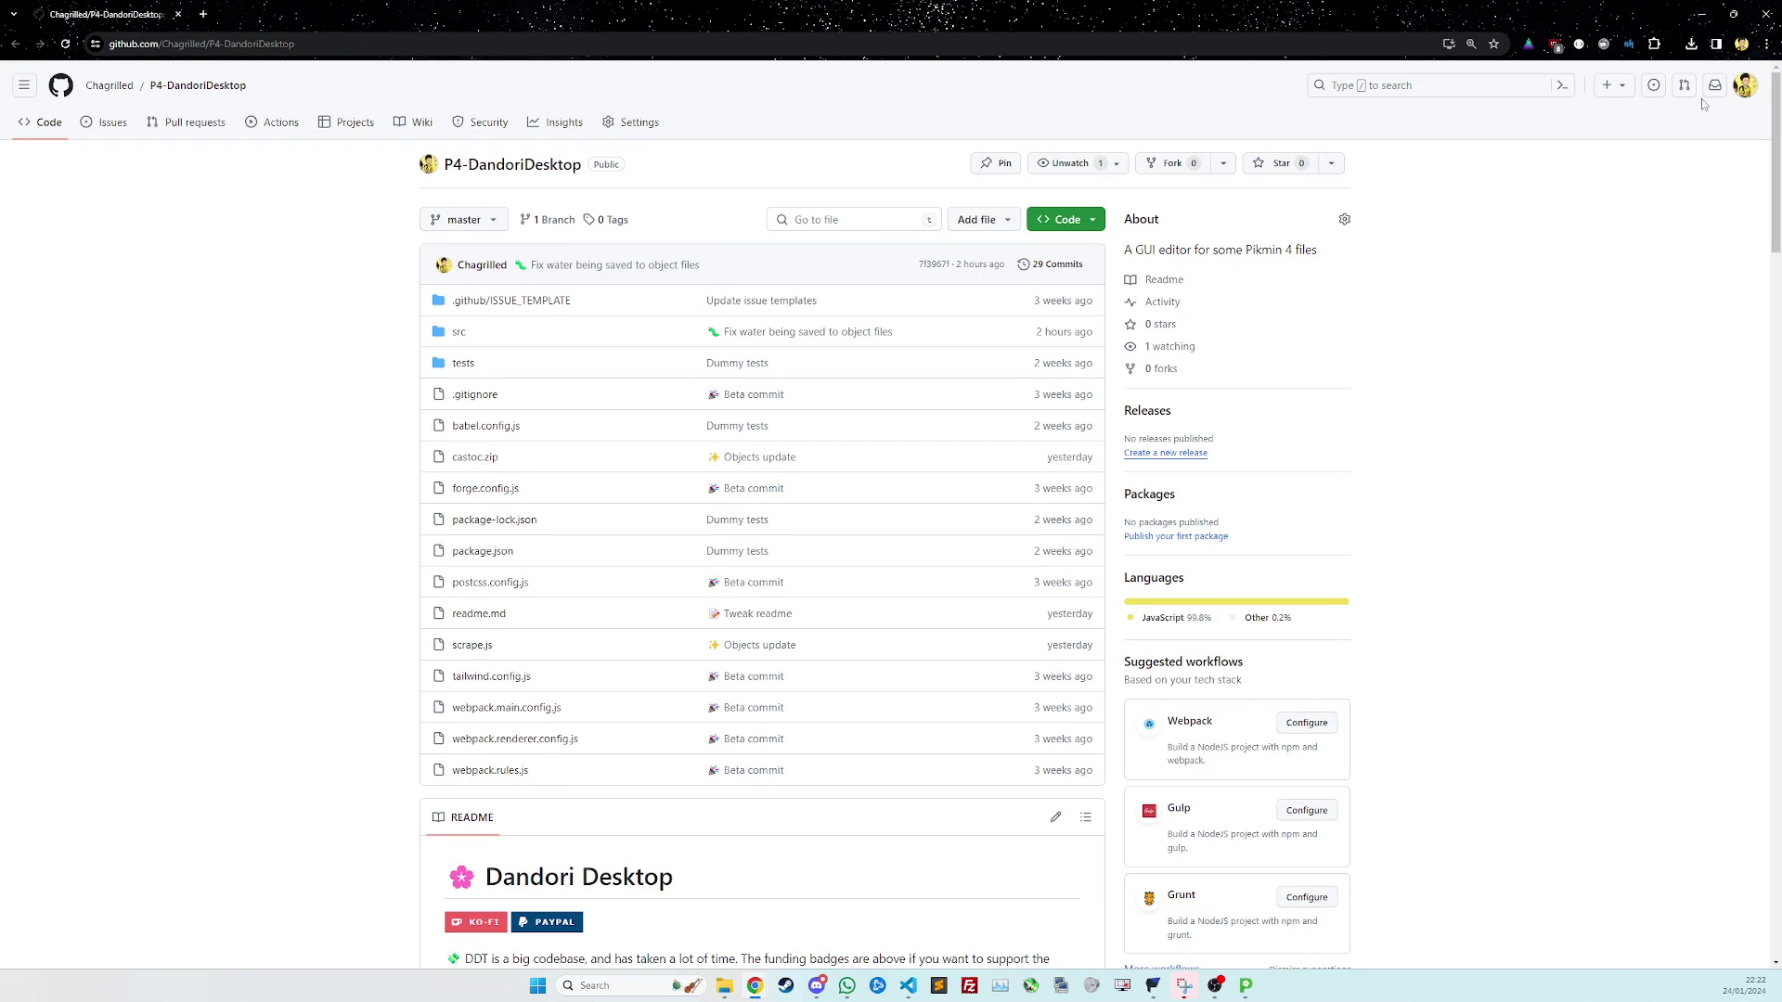
click(1704, 14)
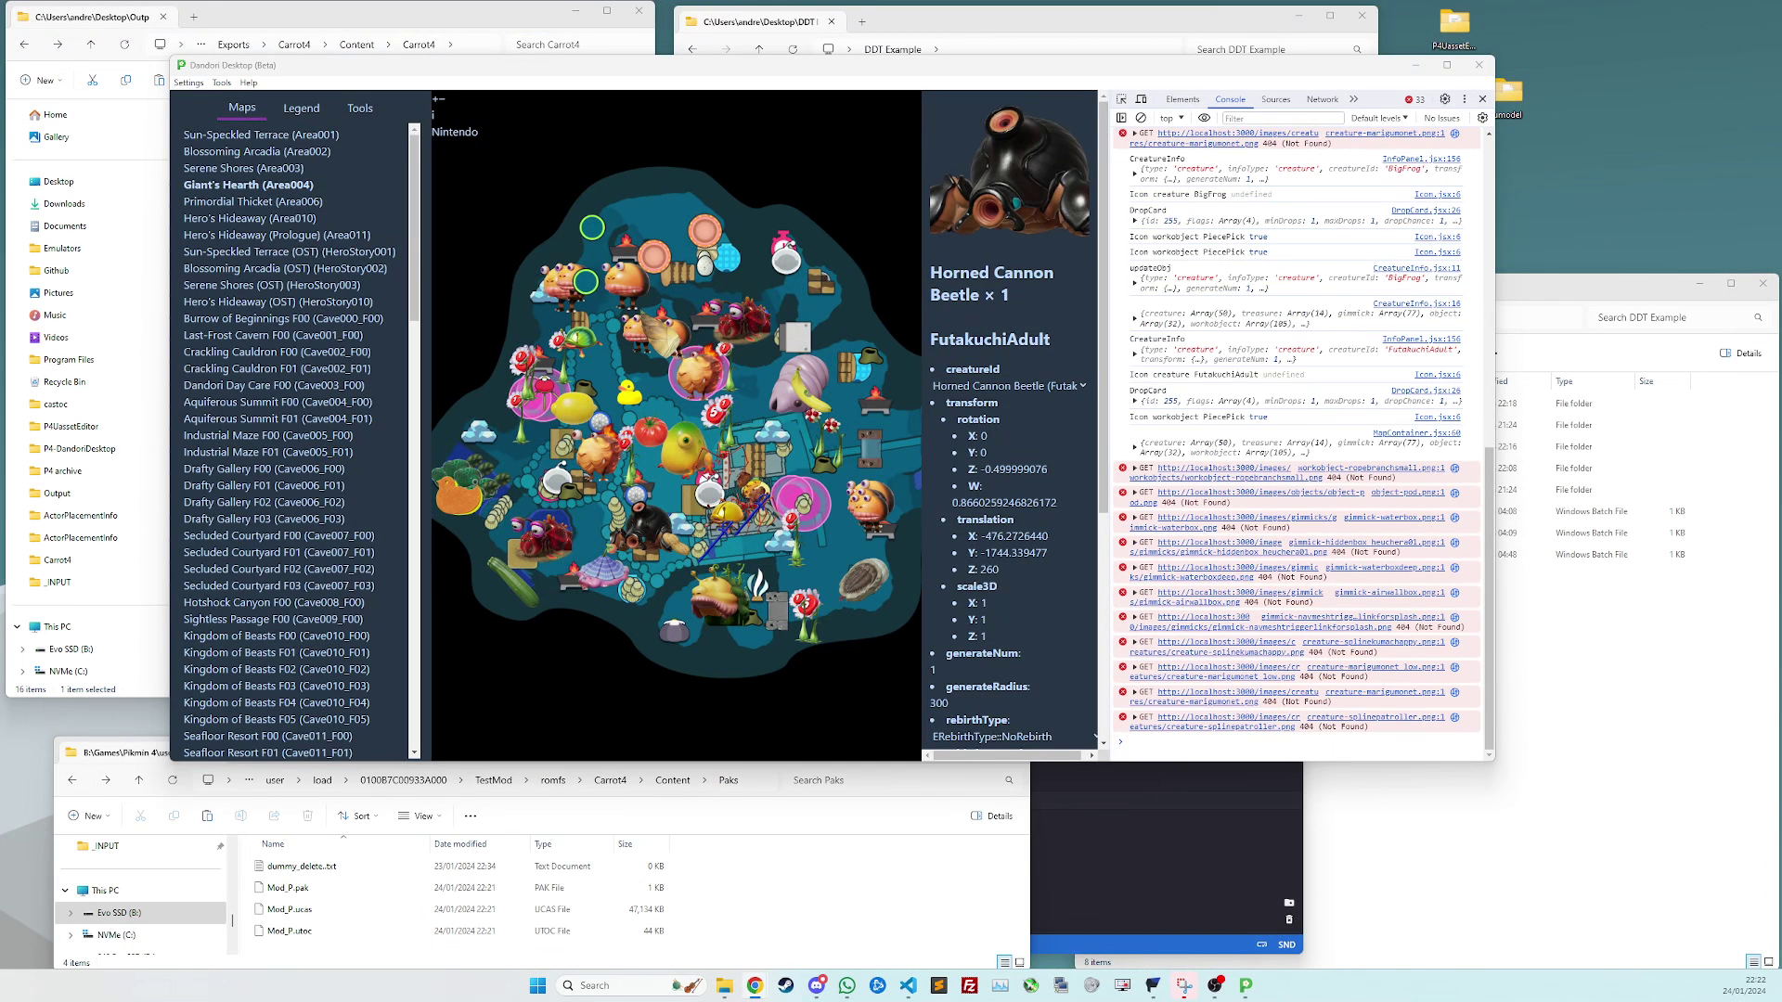